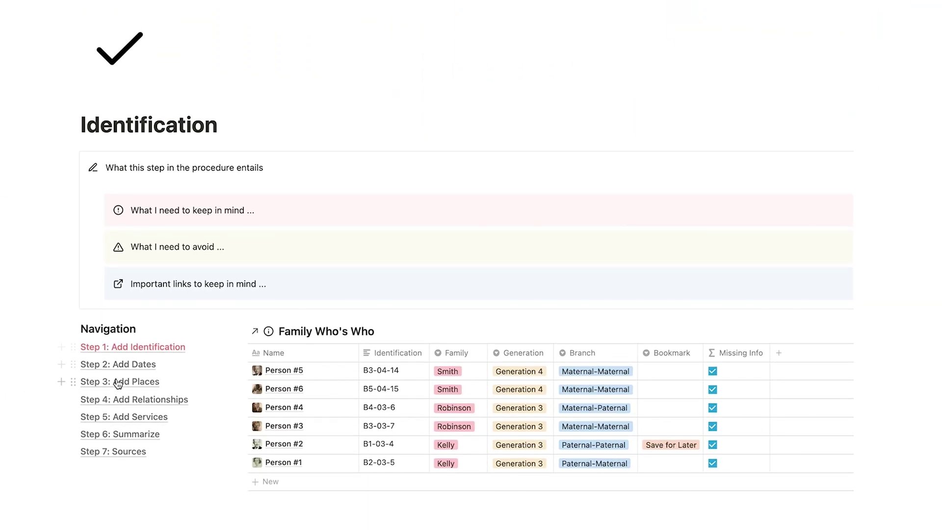
Step through the Dates, Places, Relationships and Services procedure pages in the Navigation list.
click(112, 363)
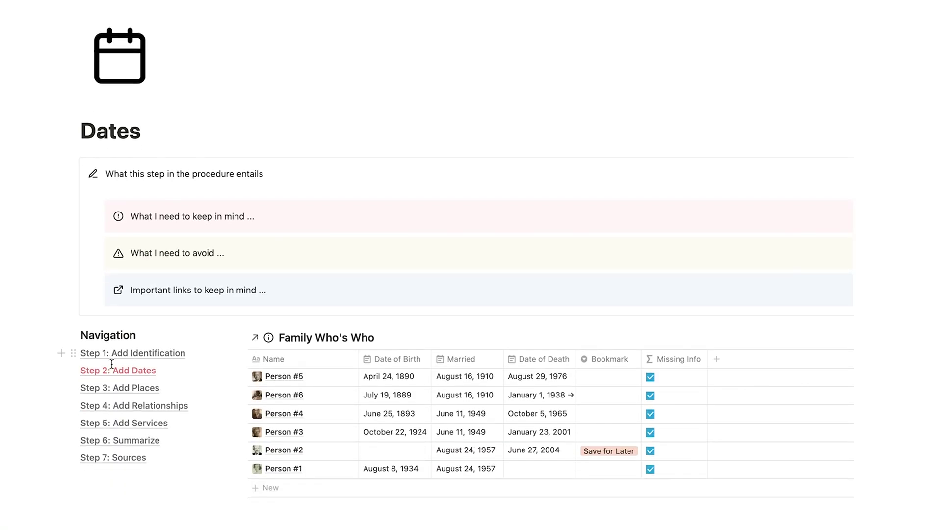
click(115, 391)
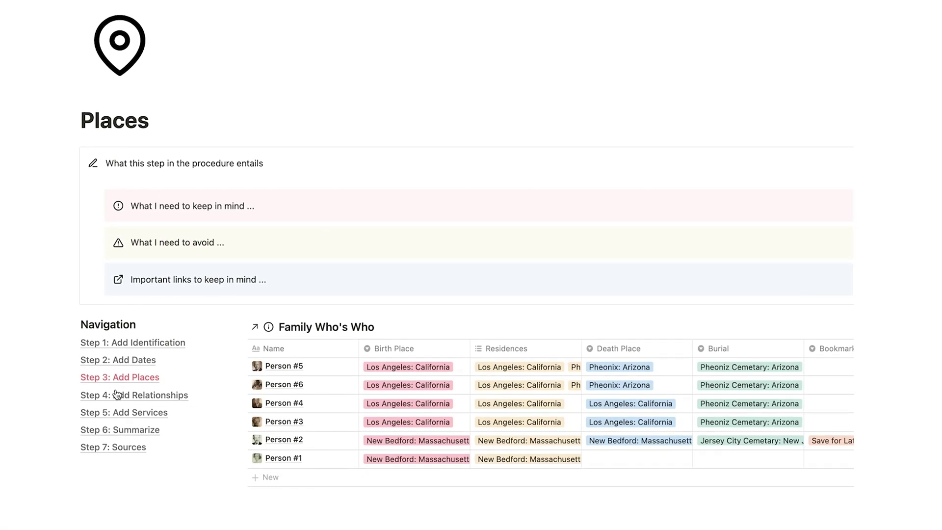
click(117, 392)
scroll(118, 393, down, 1)
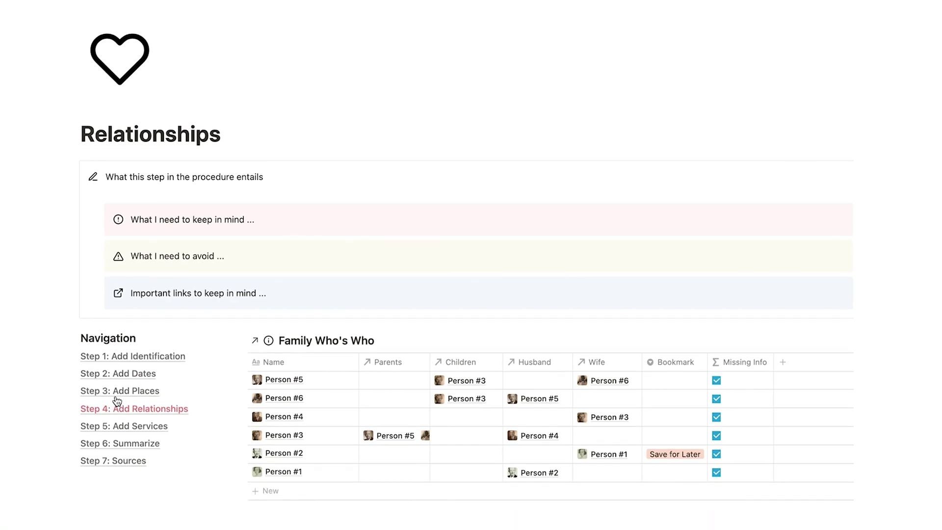
click(130, 426)
scroll(130, 426, down, 1)
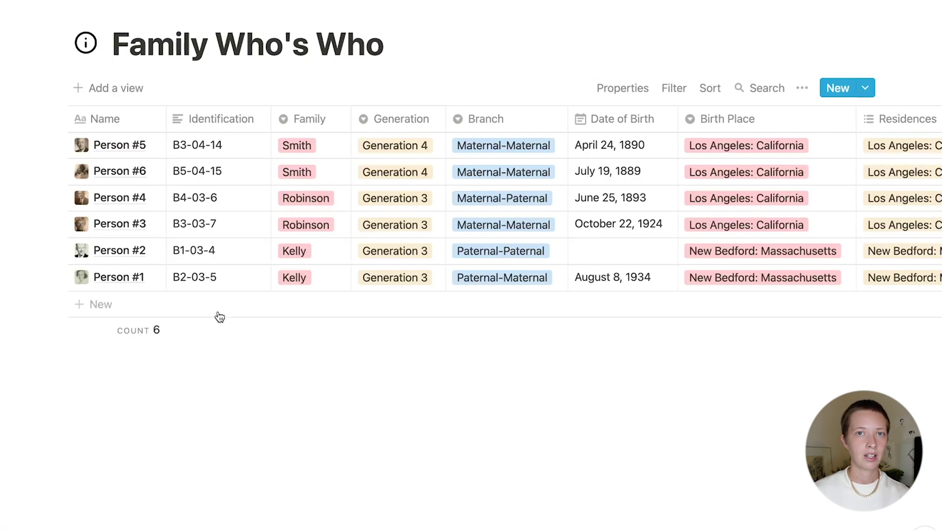
click(628, 89)
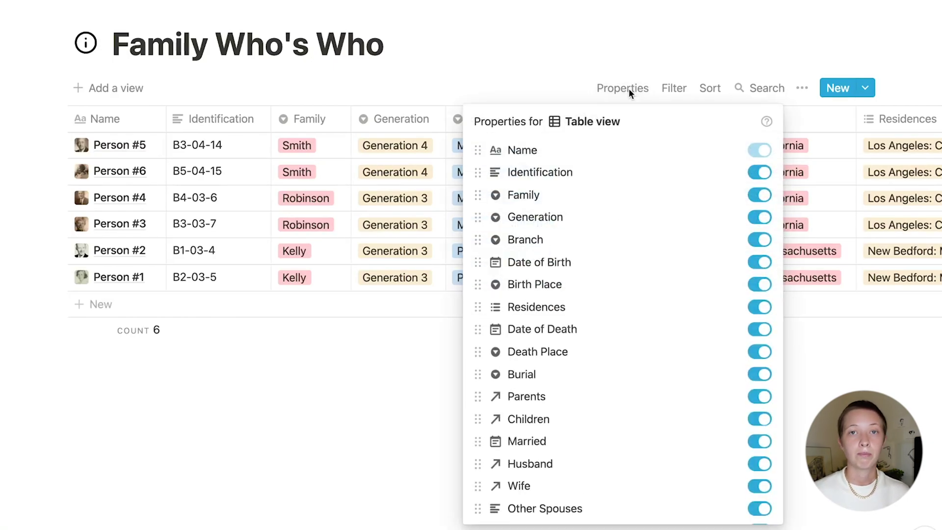
scroll(663, 228, down, 5)
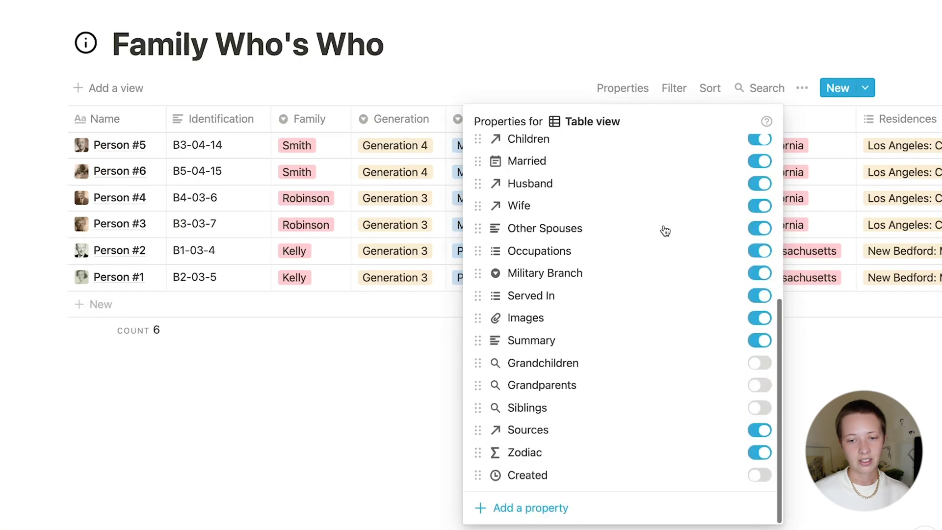
scroll(665, 230, up, 5)
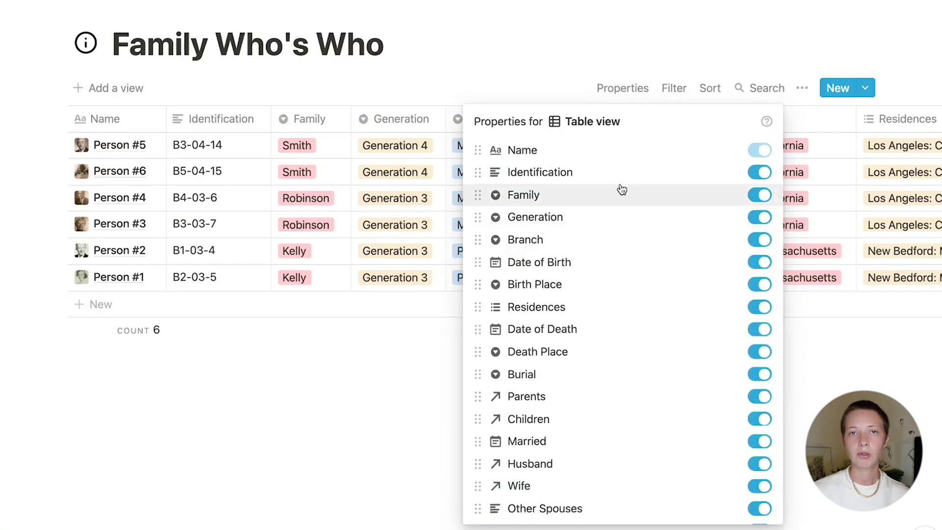
click(159, 160)
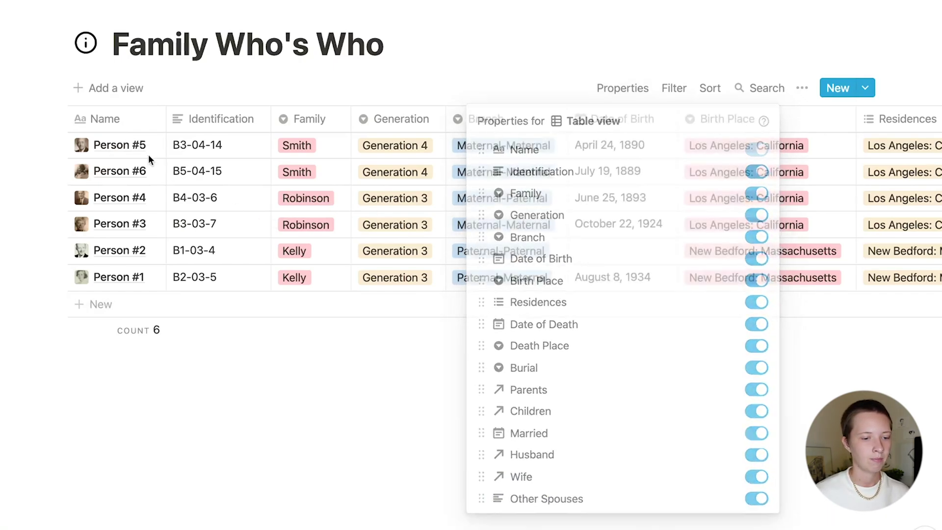
click(143, 146)
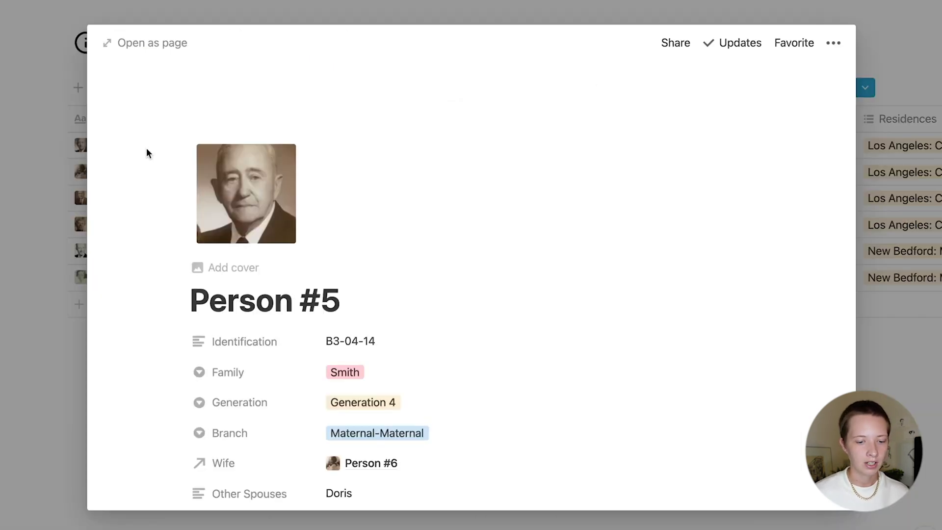
scroll(147, 152, down, 5)
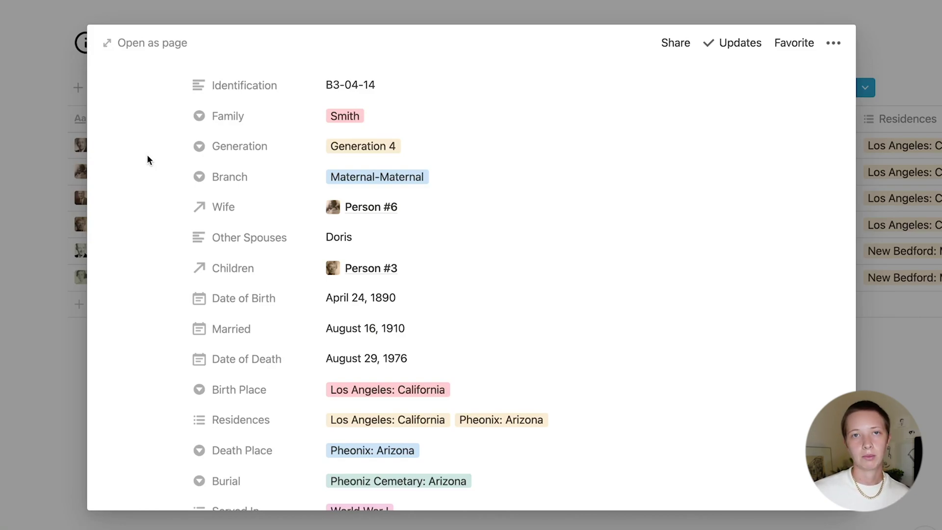
scroll(146, 154, down, 4)
click(31, 184)
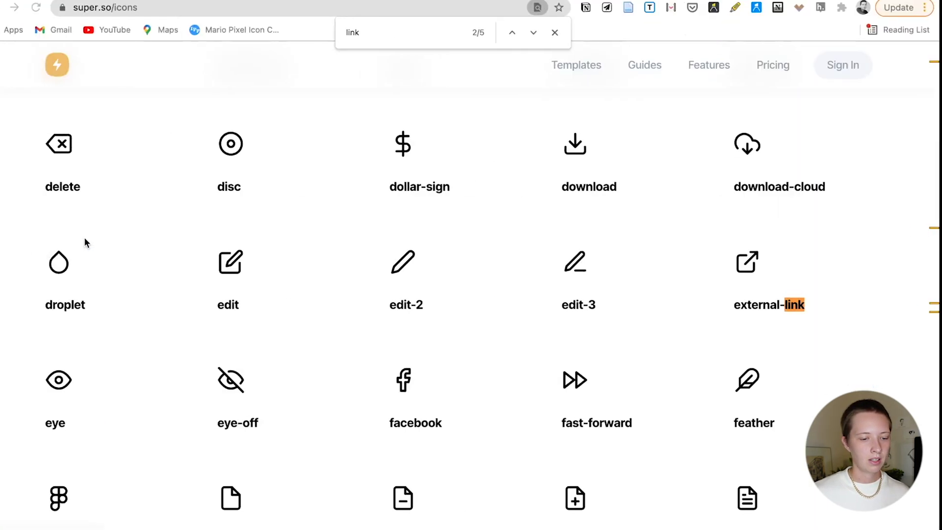
Clear the in-page search text and scroll up to the database icon on super.so/icons.
key(BackSpace)
key(BackSpace)
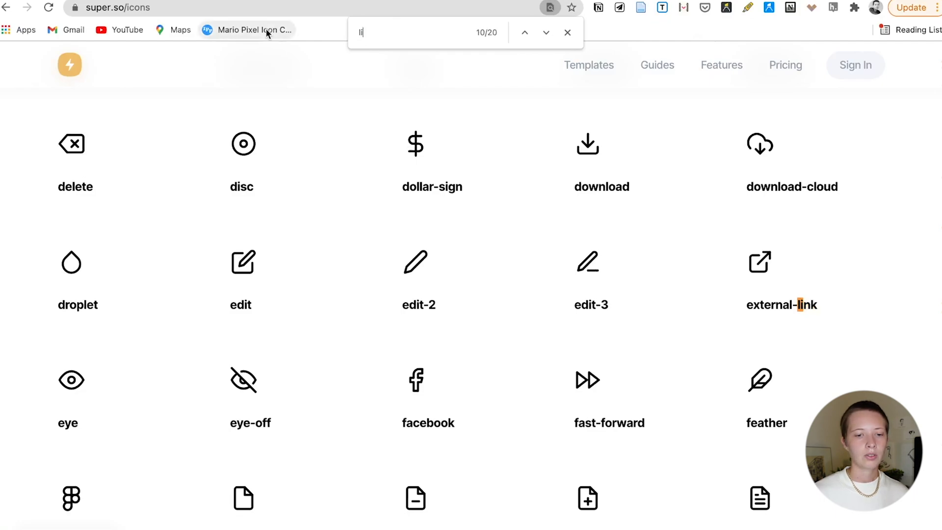
key(BackSpace)
key(BackSpace)
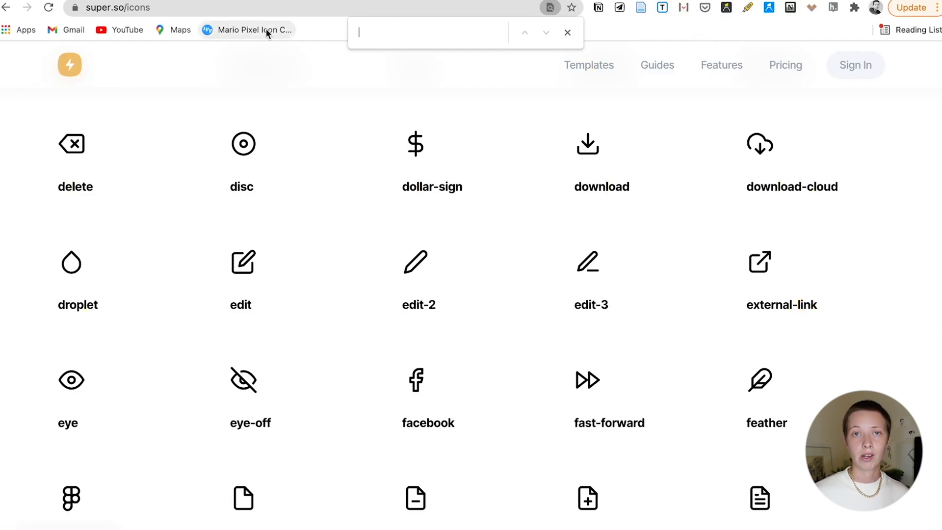
scroll(763, 273, up, 5)
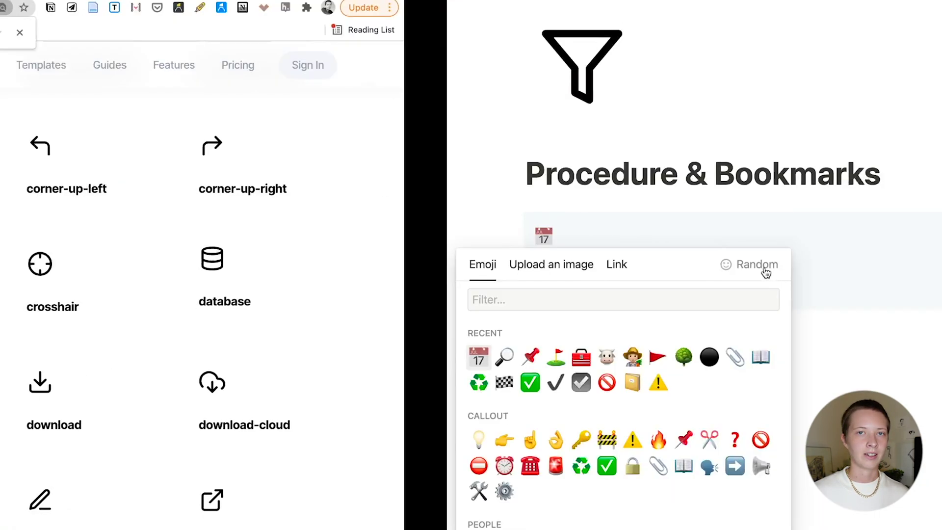
Set the database-links callout icon to the pasted database icon image link.
click(617, 263)
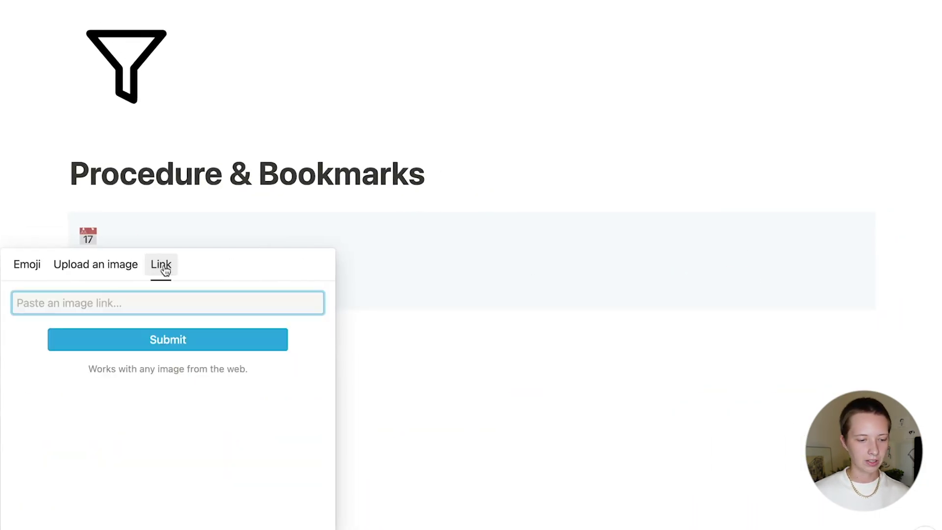
text(https://super.so/icons/dark/database.svg)
click(143, 340)
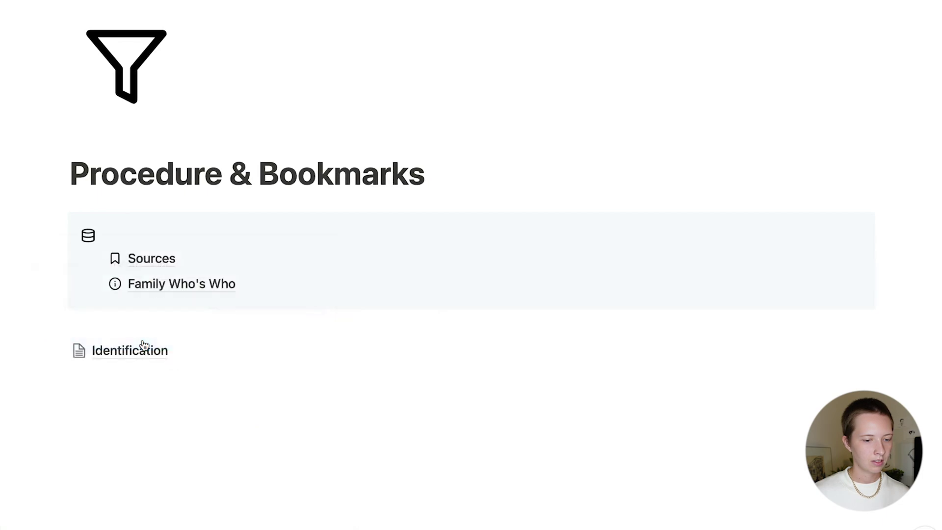
Give the database-links callout a gray background.
click(59, 224)
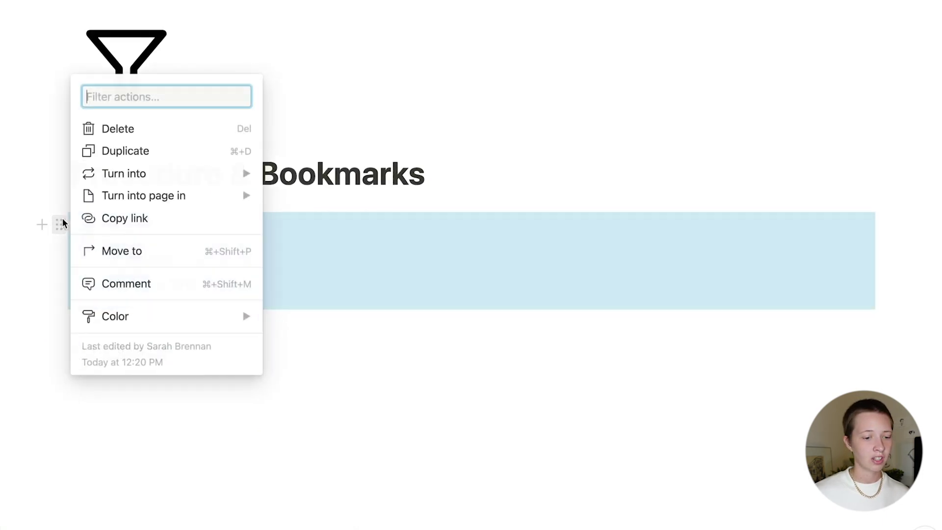
mouse_move(153, 315)
click(332, 484)
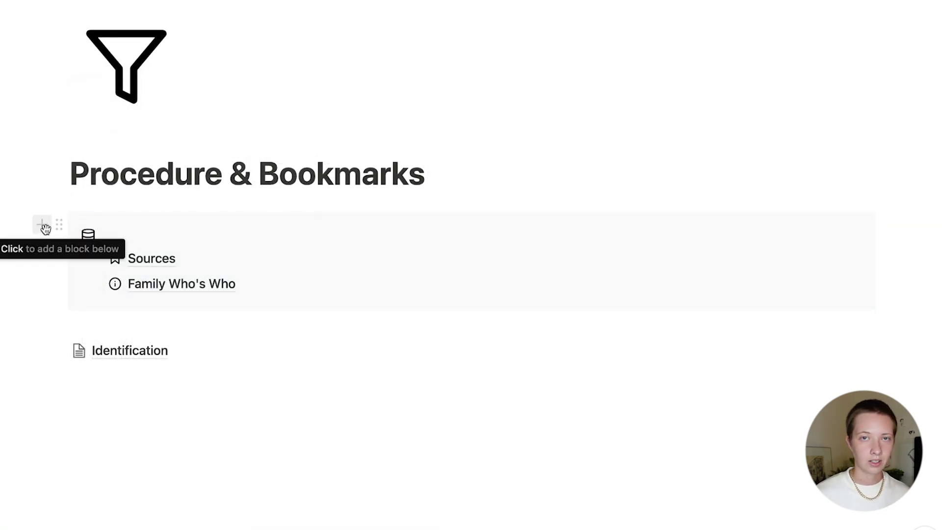
Add a new callout with the circled-arrow icon from a pasted image link.
click(42, 224)
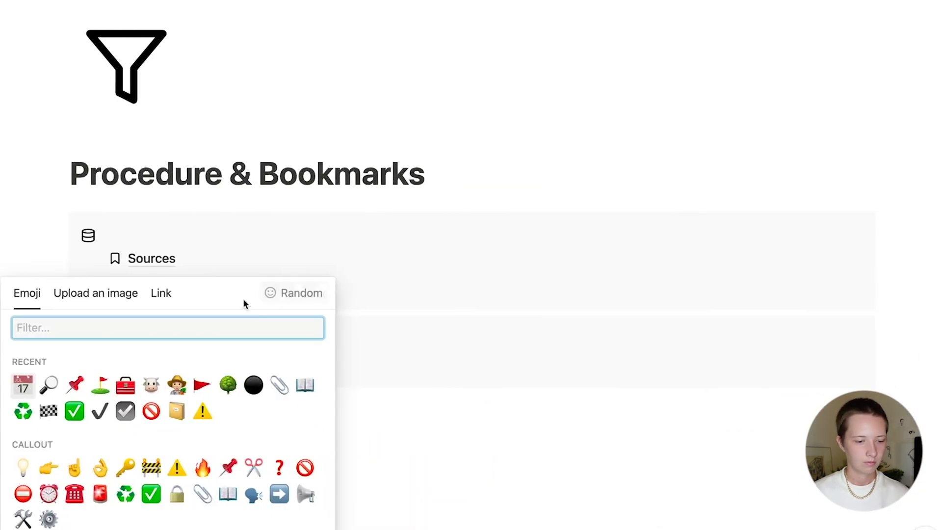
click(161, 293)
text(https://super.so/icon/dark/arrow-right-circle.svg)
key(Return)
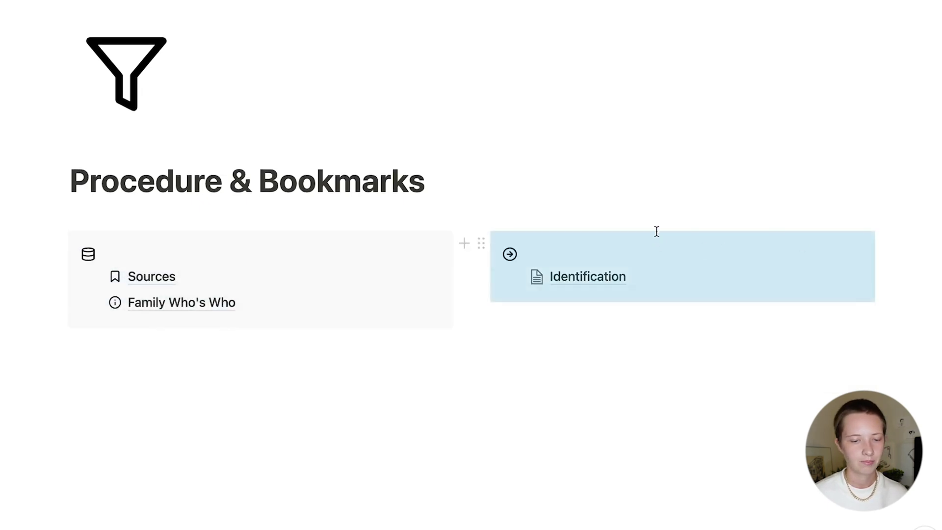
click(527, 178)
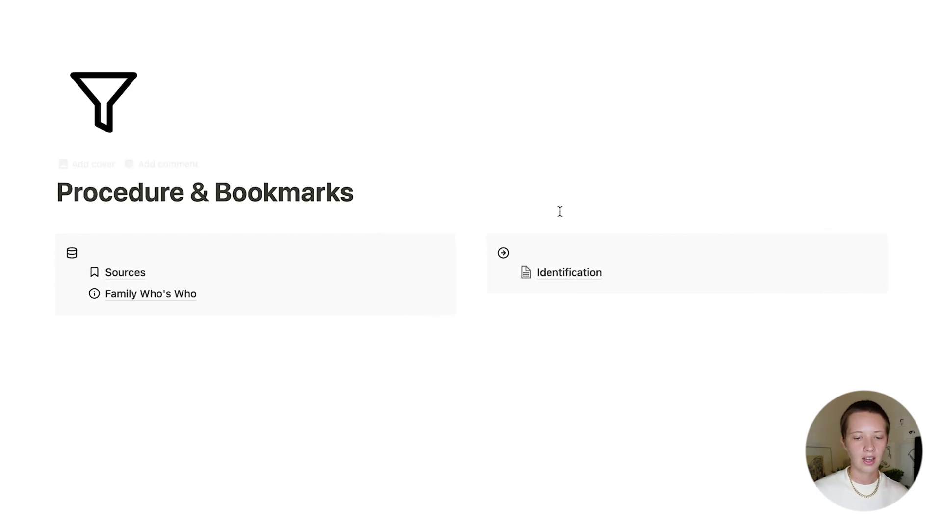
Open the Identification step page and add an empty block below its instructions callout.
click(569, 272)
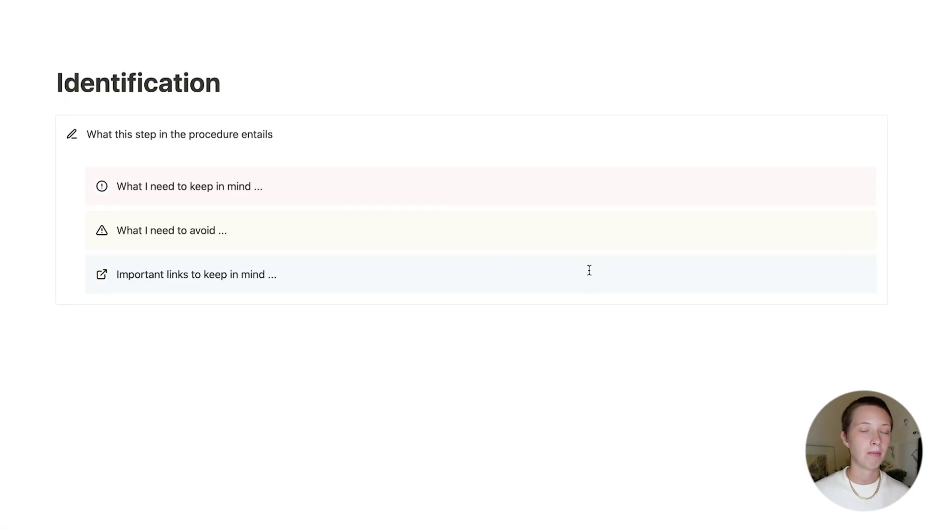
key(Return)
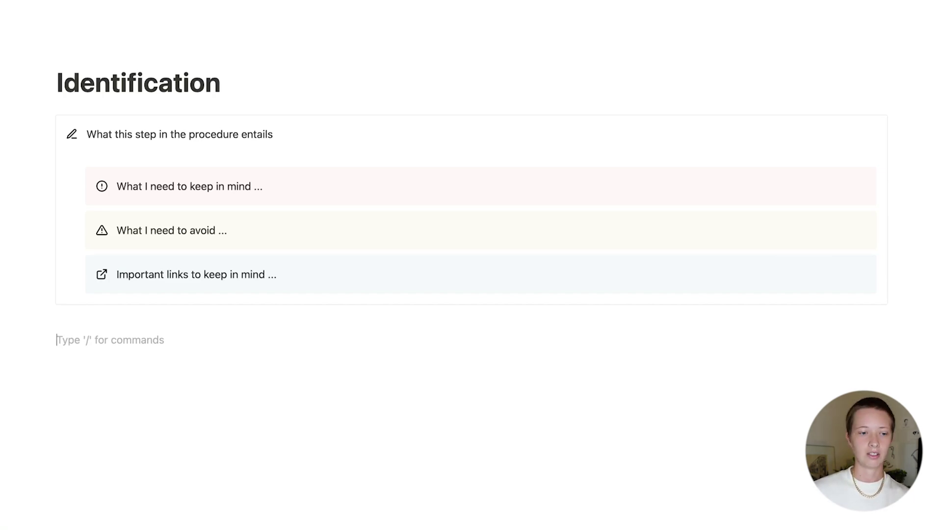
click(49, 125)
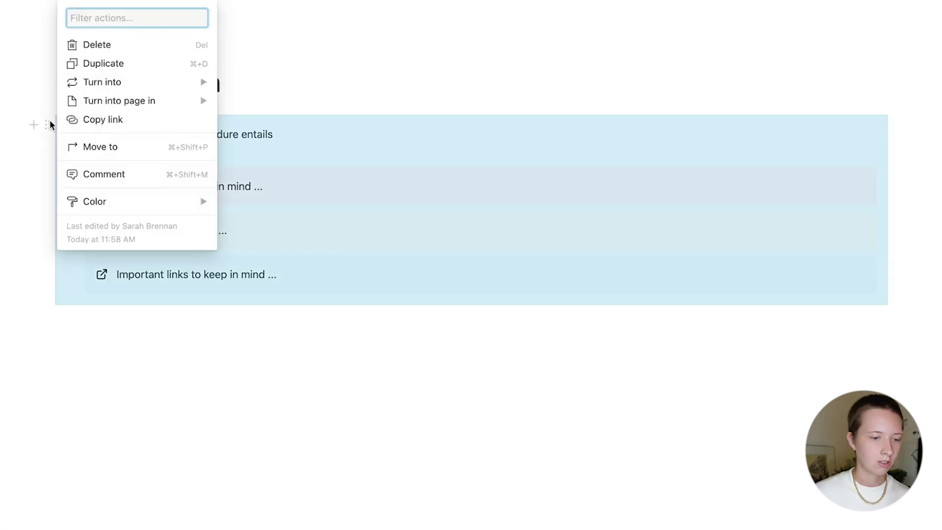
click(380, 87)
click(308, 135)
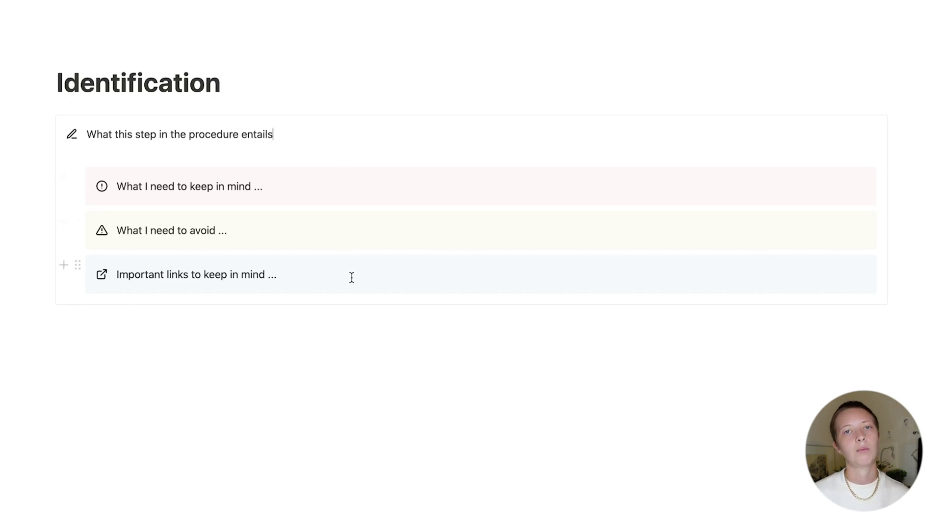
Paste the Super Icons site address into a new block under the callout.
click(220, 322)
key(ctrl+Left)
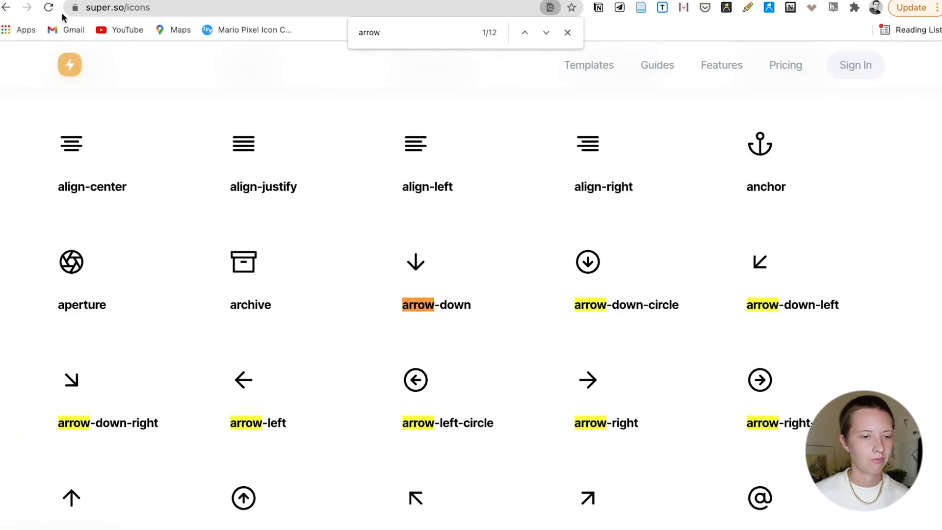
click(99, 7)
key(super+c)
key(ctrl+Right)
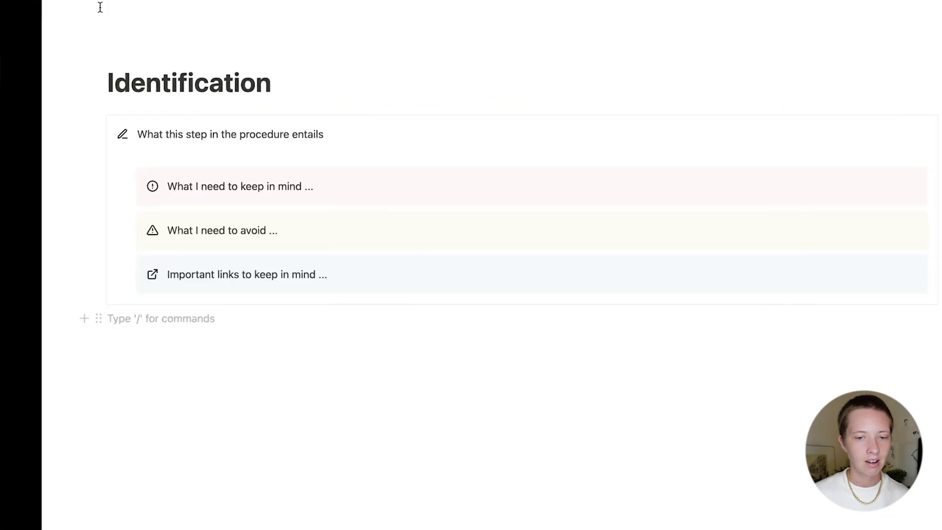
key(super+v)
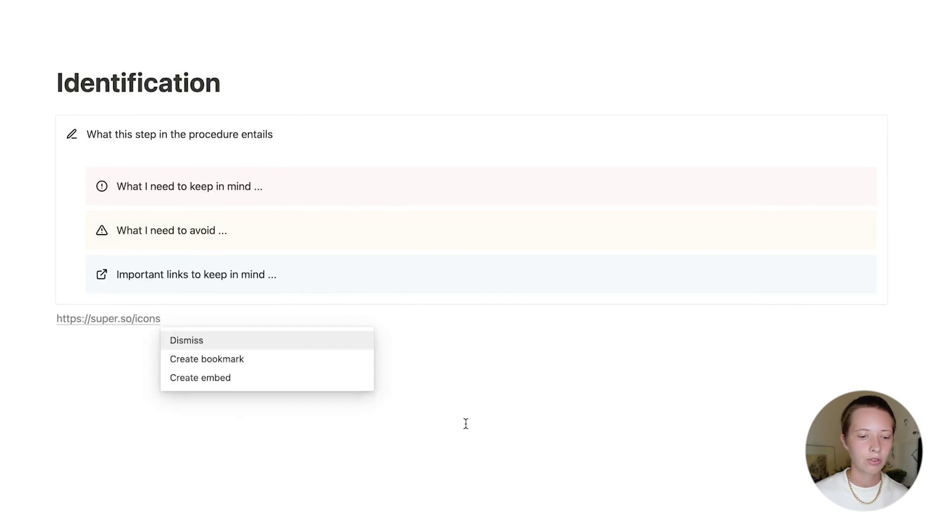
Turn it into a Super - Icons bookmark, move it into the links callout, then remove it.
click(363, 364)
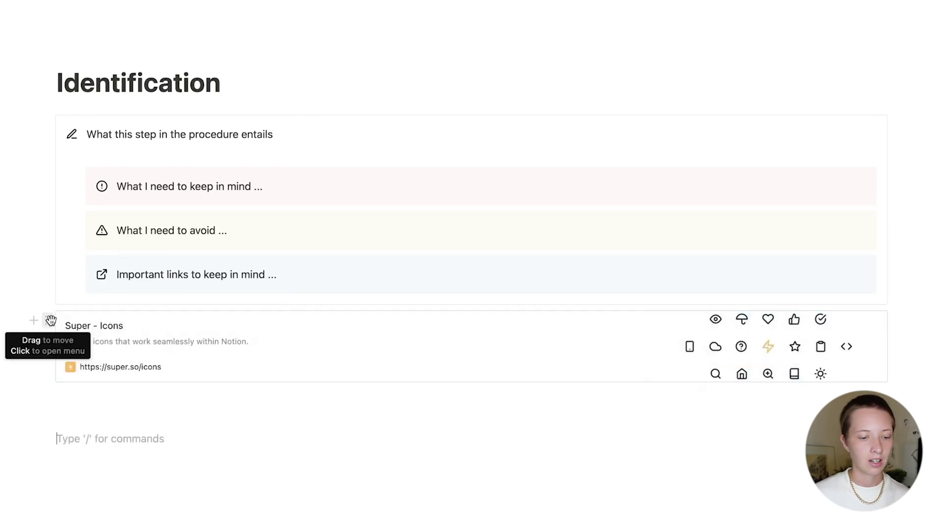
drag(134, 298, 177, 290)
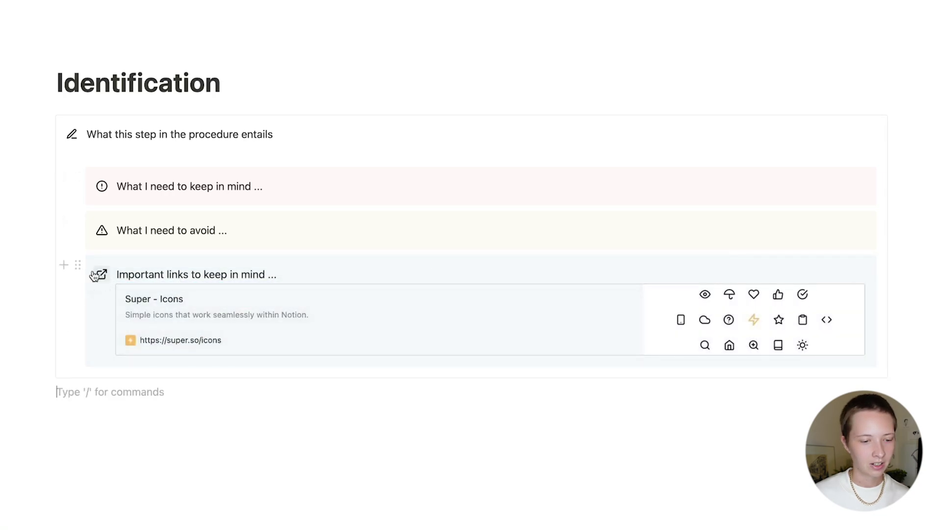
key(super+z)
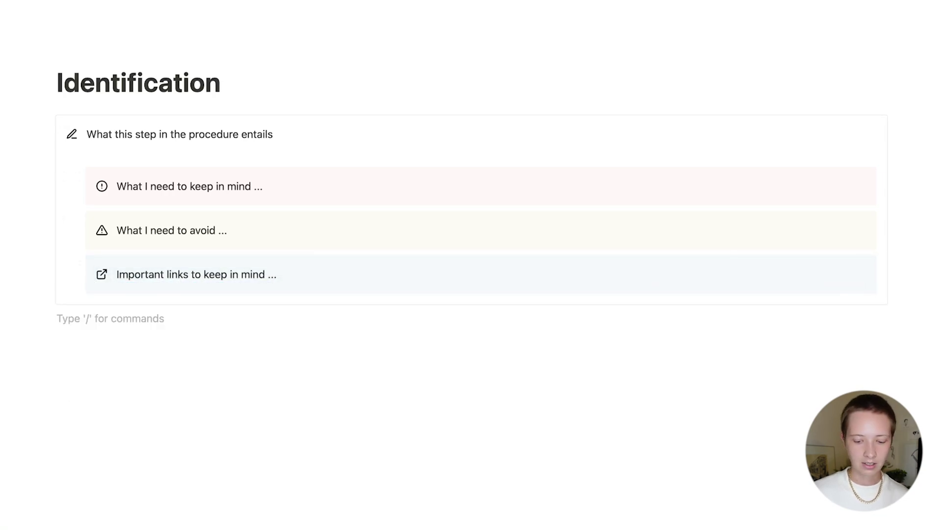
Insert a linked view of the Family Who's Who database using /link.
text(/link)
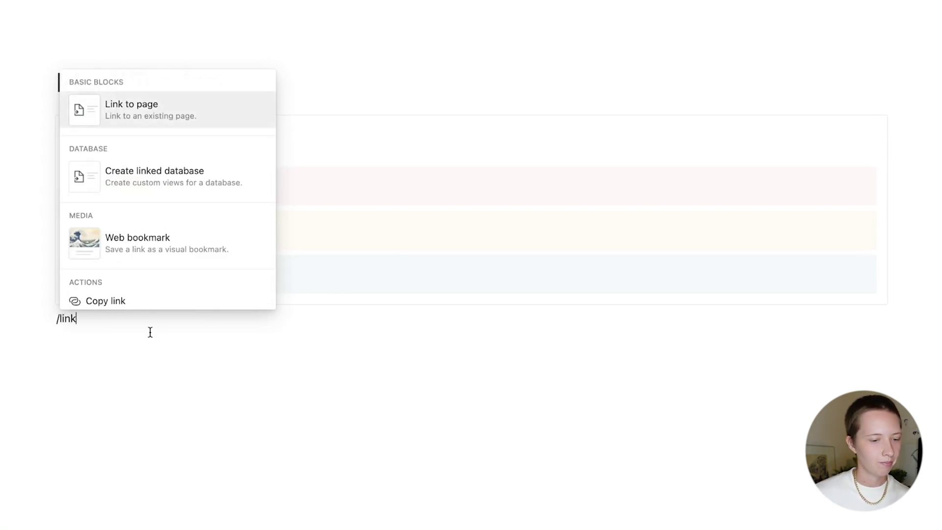
click(241, 185)
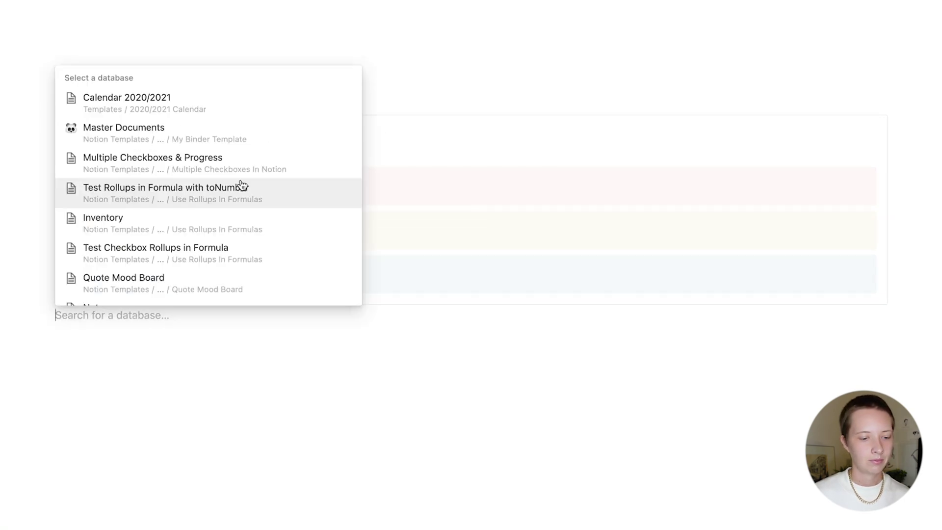
text(Family )
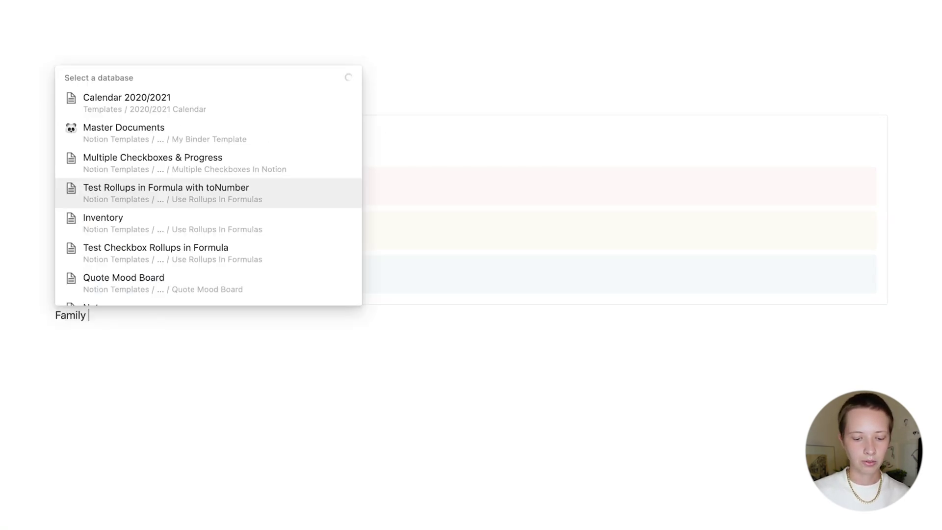
text(Who's Who)
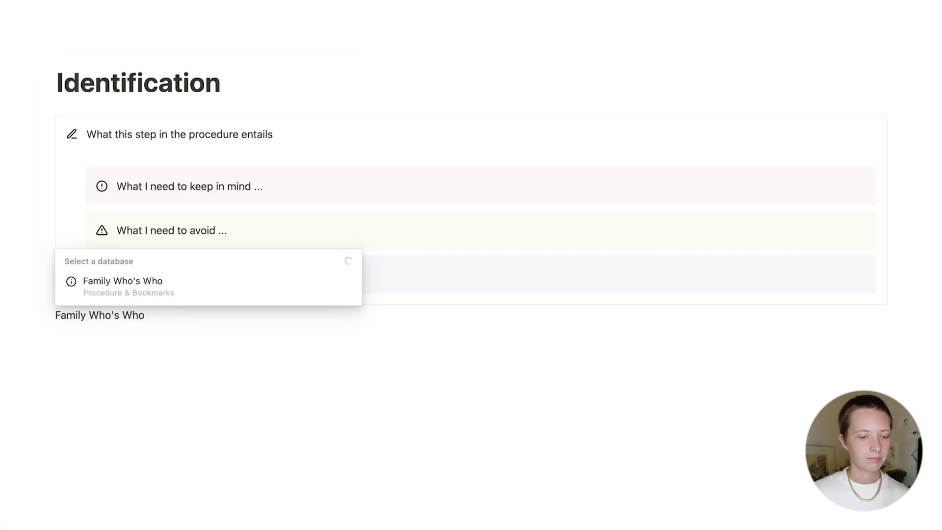
key(Return)
scroll(205, 307, down, 2)
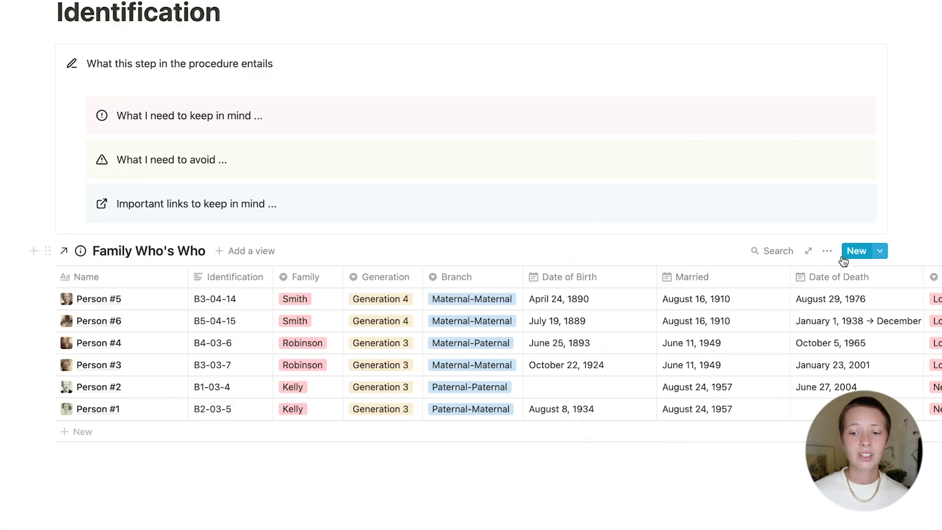
Hide the Date of Birth, Married, Date of Death, Birth Place, Residences and Death Place columns.
click(826, 251)
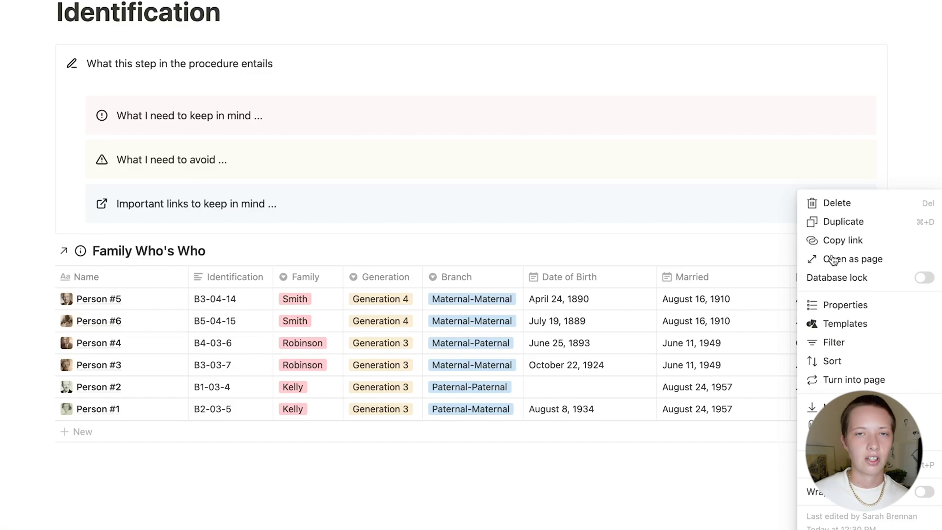
click(503, 210)
scroll(492, 206, down, 3)
click(826, 170)
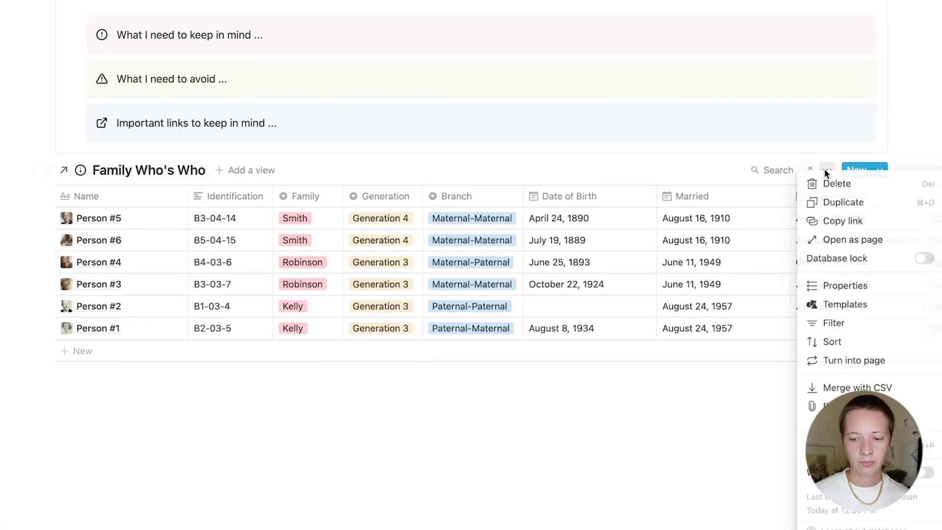
click(845, 286)
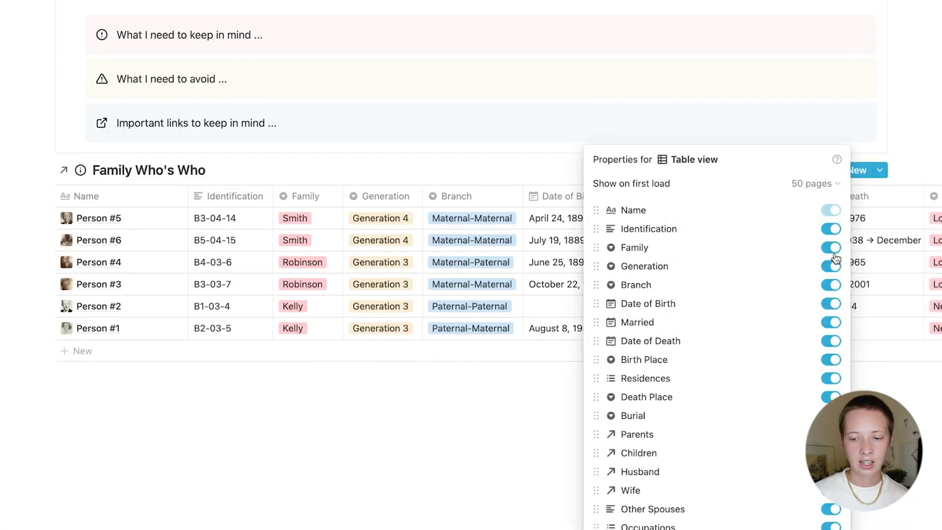
click(829, 305)
click(830, 322)
click(830, 341)
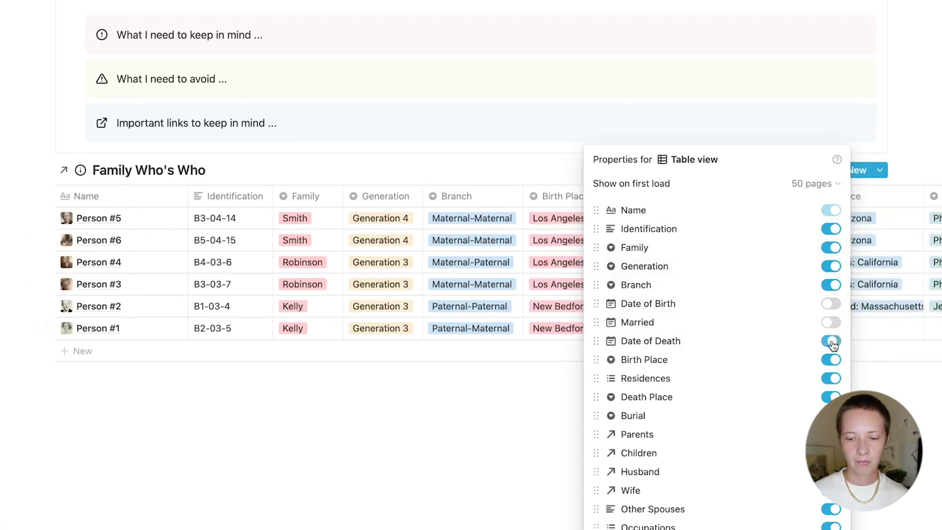
click(830, 360)
click(830, 378)
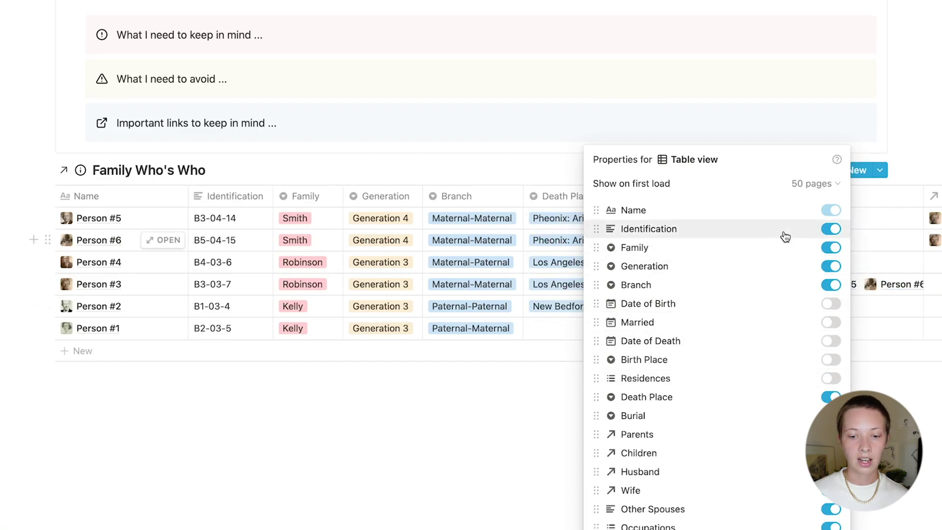
scroll(790, 284, down, 3)
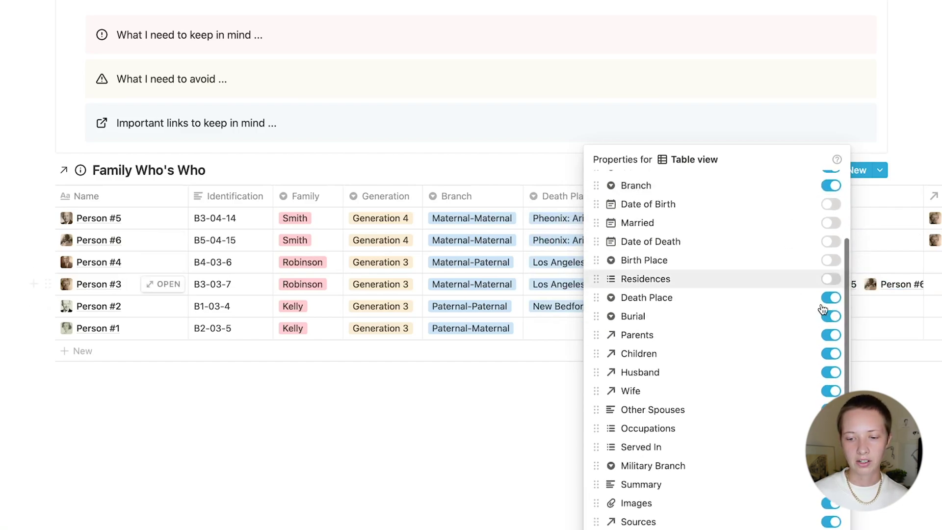
click(829, 298)
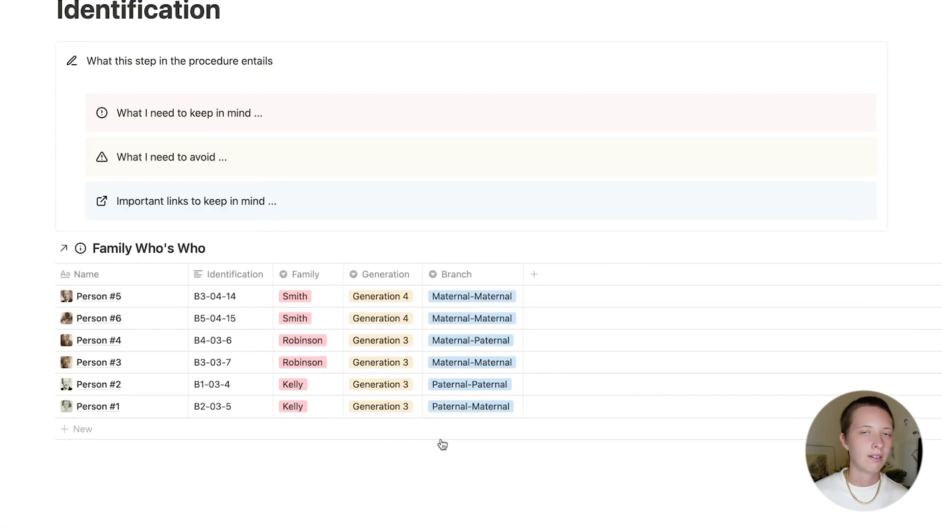
Insert a synced block below the callout holding a small 'Navigation' heading.
scroll(442, 444, up, 3)
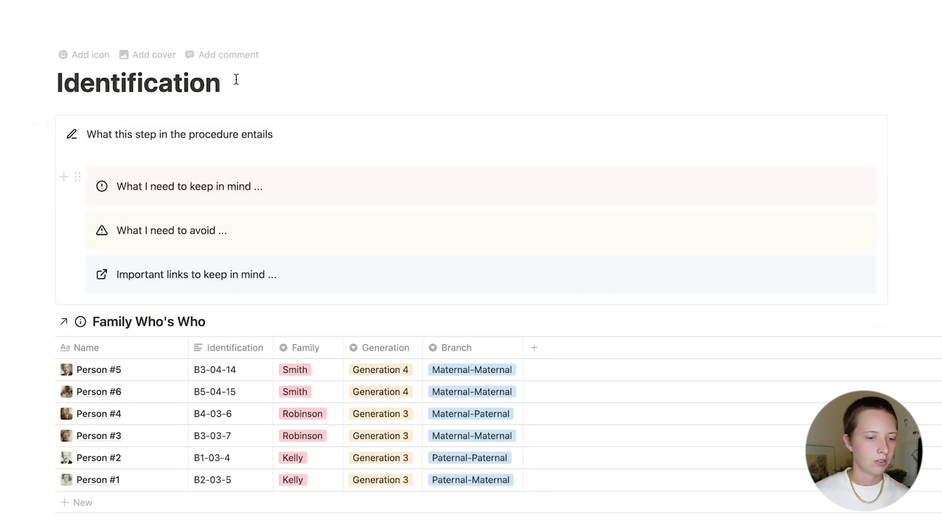
click(32, 128)
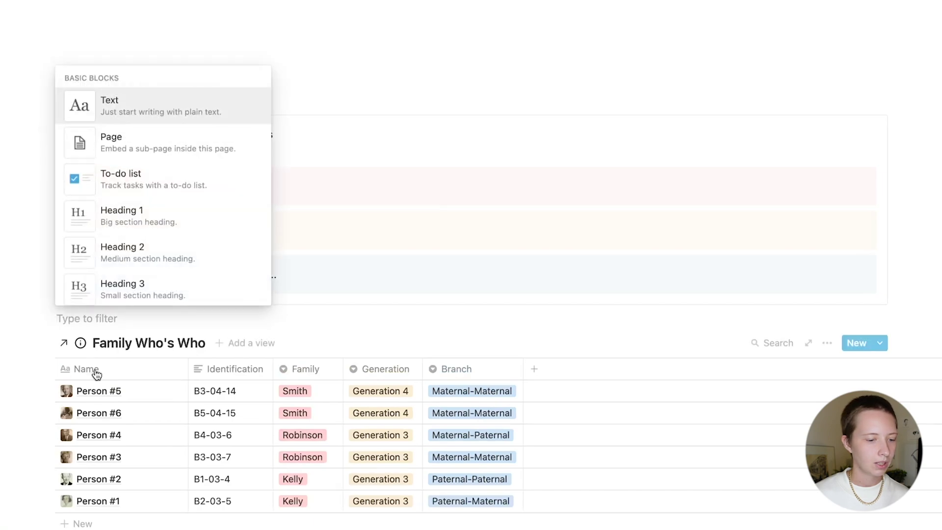
text(sync)
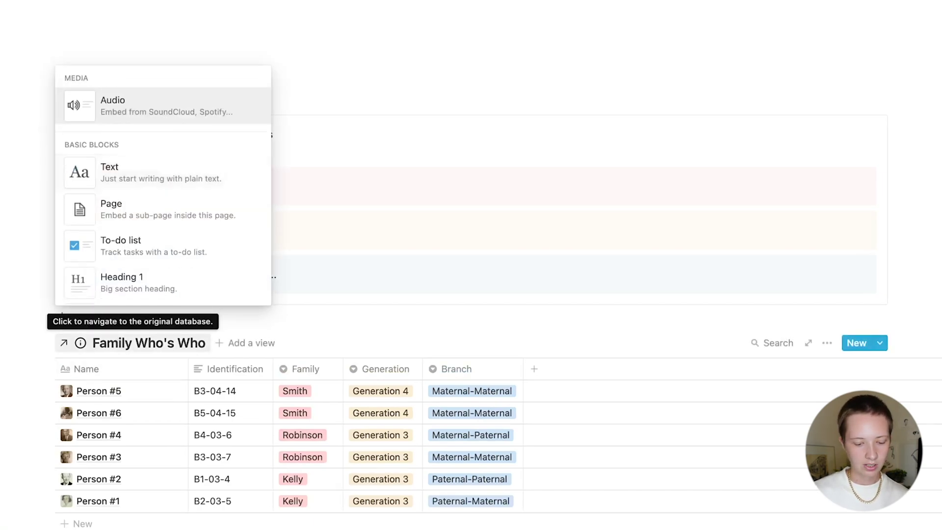
click(167, 288)
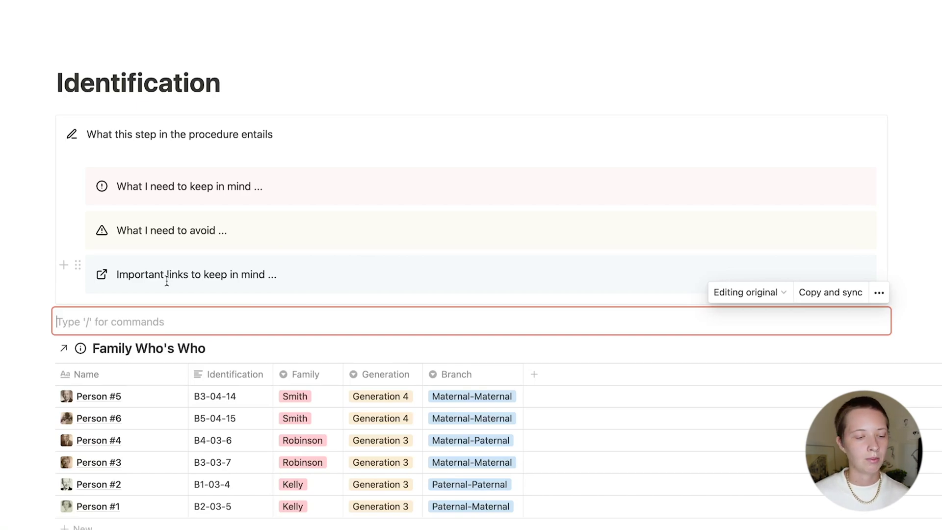
text(/h3)
key(Return)
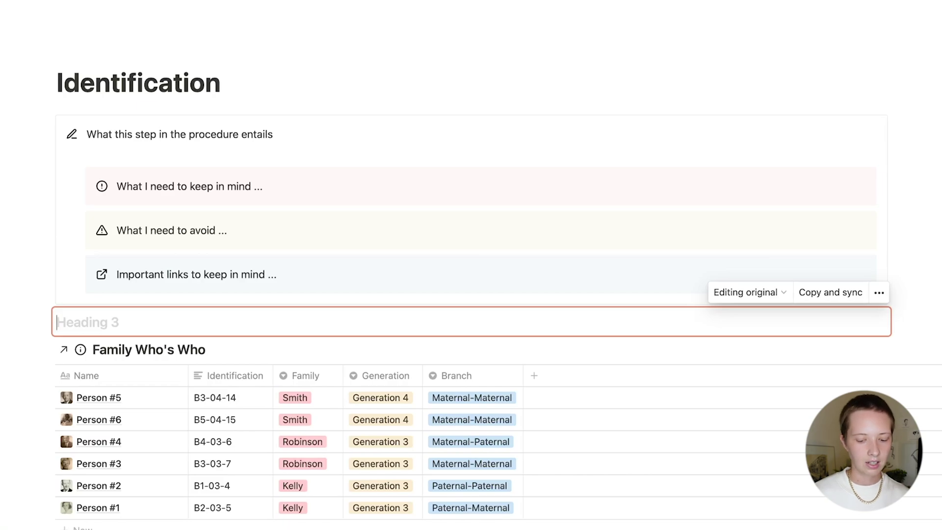
text(Navigation)
scroll(119, 210, down, 2)
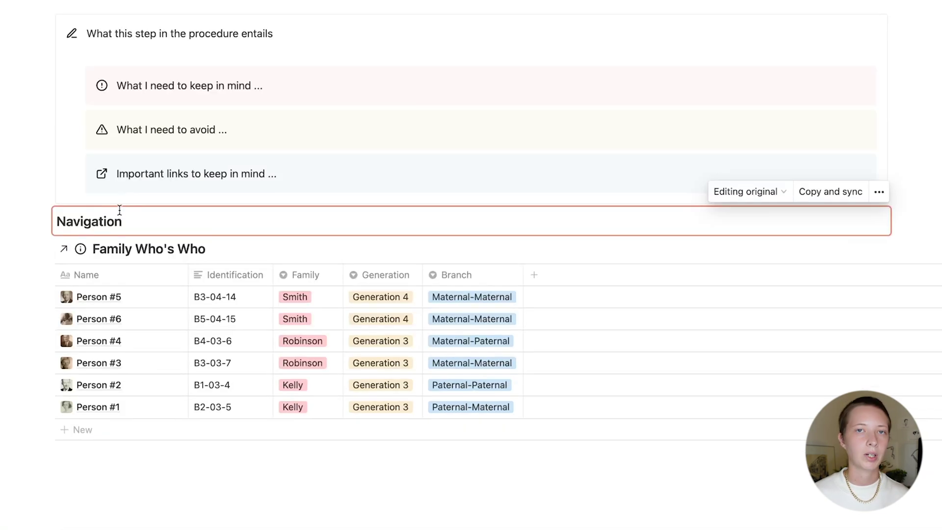
Drag the Family Who's Who table beside the Navigation heading and widen its column.
click(30, 249)
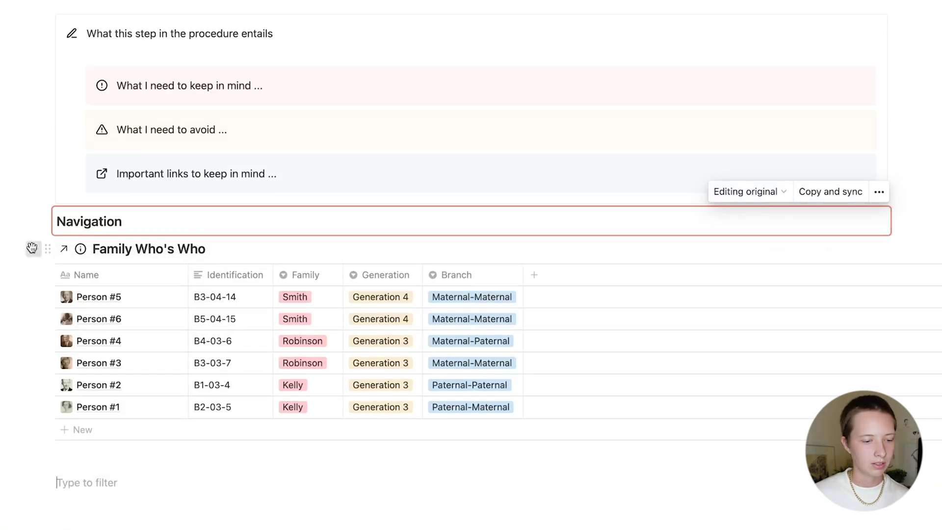
key(Escape)
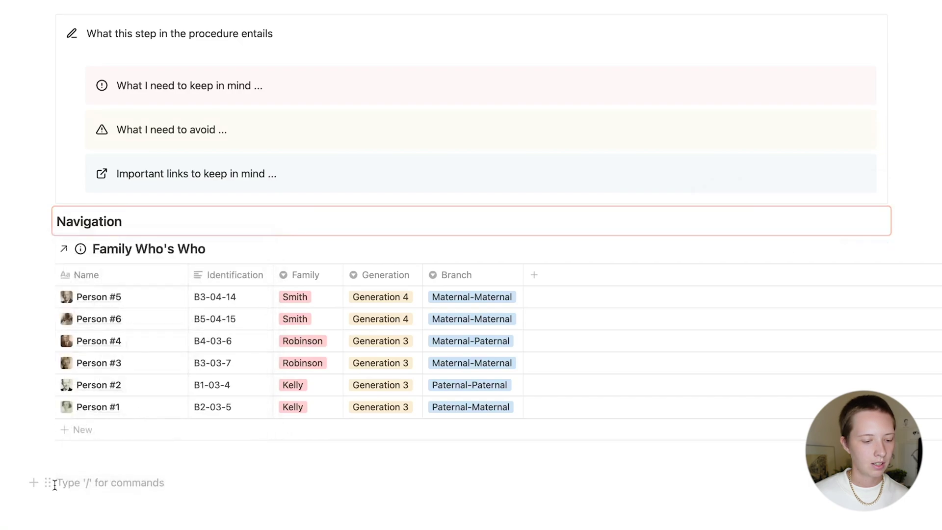
drag(48, 482, 930, 217)
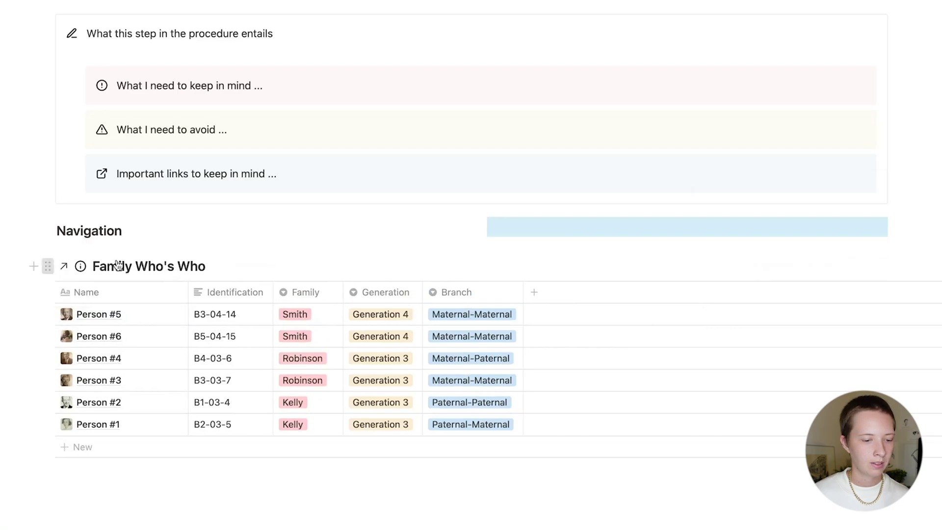
drag(118, 265, 554, 224)
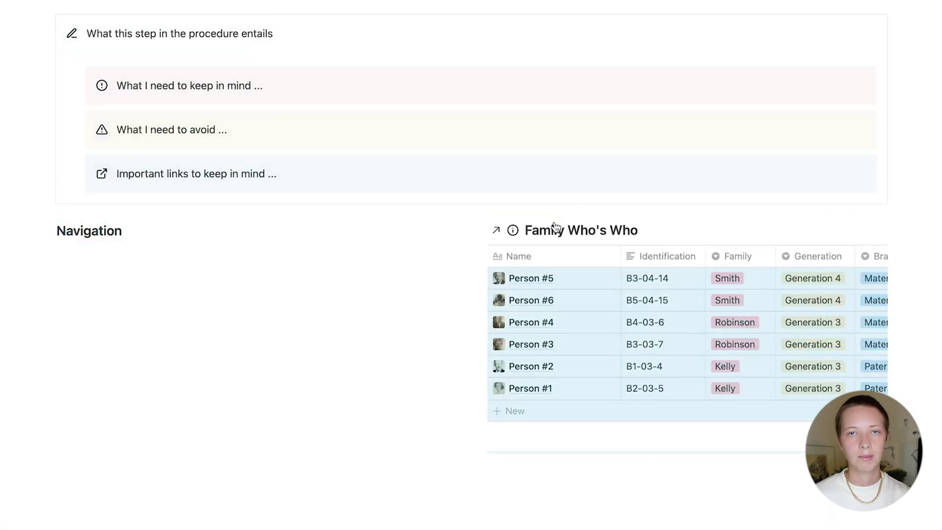
drag(444, 214, 218, 217)
scroll(218, 217, up, 3)
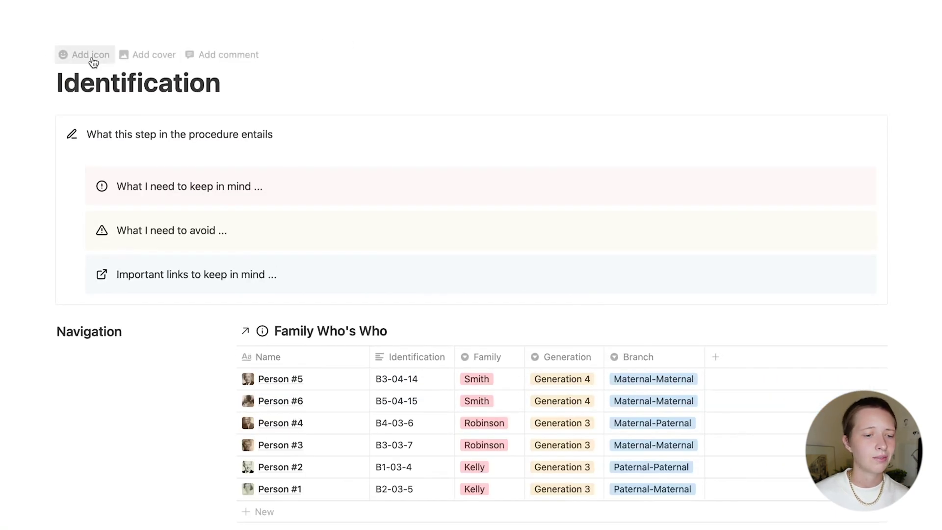
Set the Identification page icon to the Super Icons check icon via its image link.
click(93, 61)
click(92, 61)
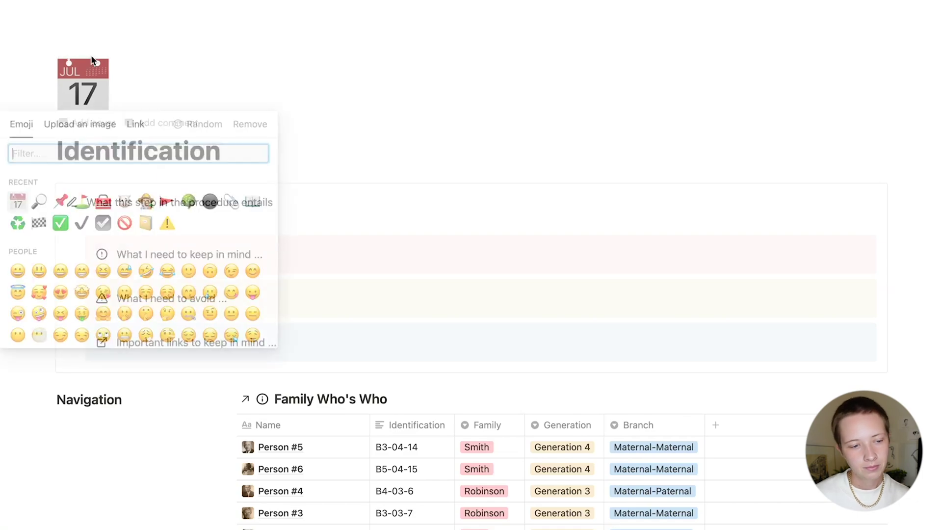
key(ctrl+Left)
key(super+f)
text(check)
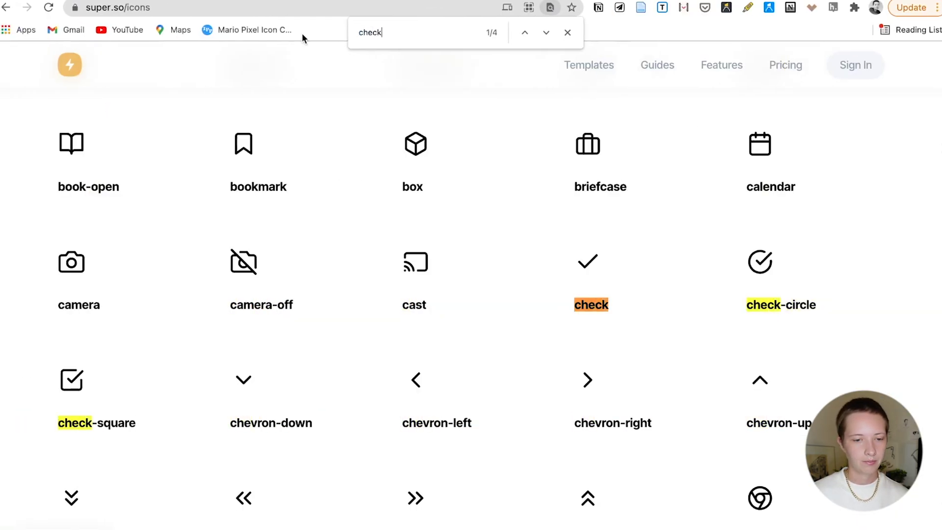
click(588, 265)
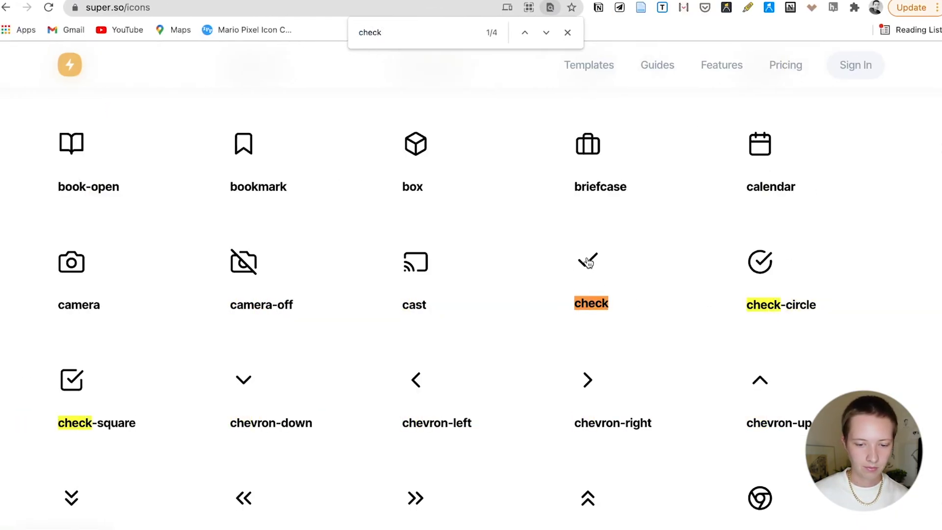
key(ctrl+Right)
click(141, 124)
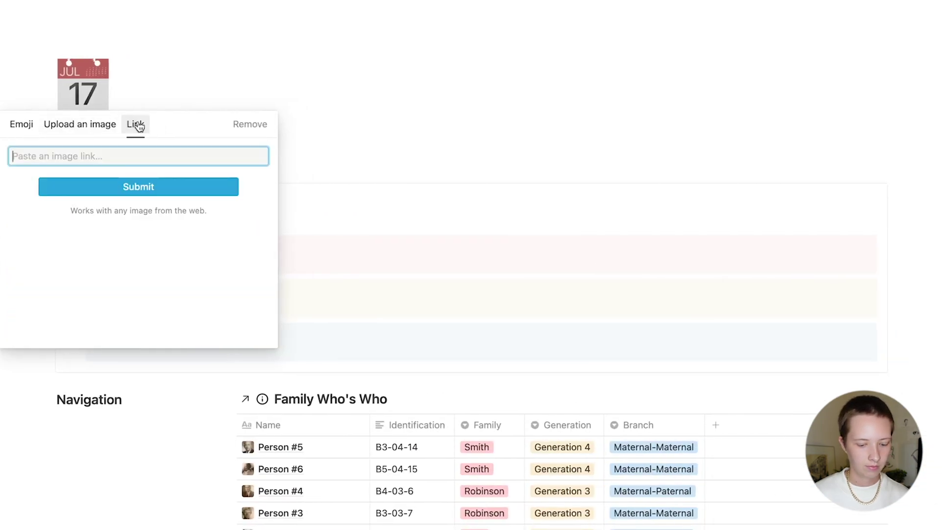
text(https://super.so/icon/dark/check.svg)
key(Return)
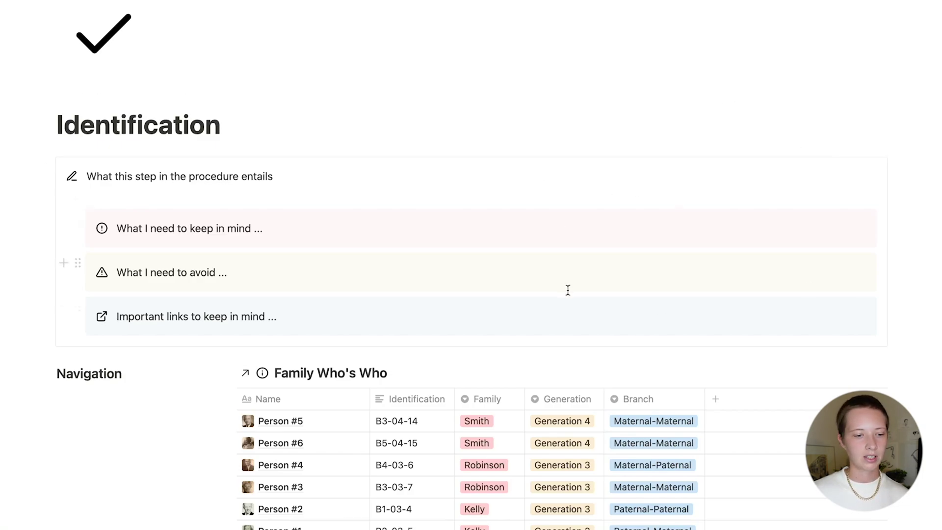
scroll(567, 289, down, 3)
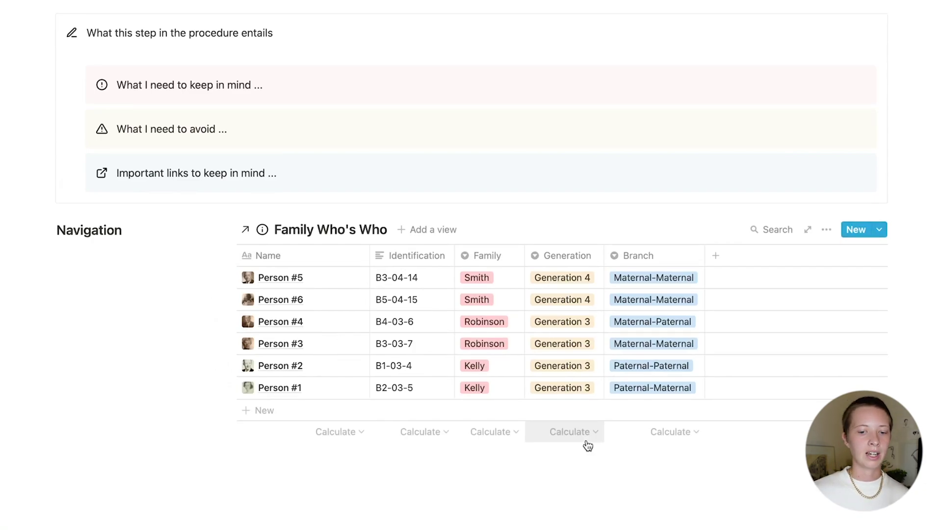
scroll(445, 347, up, 2)
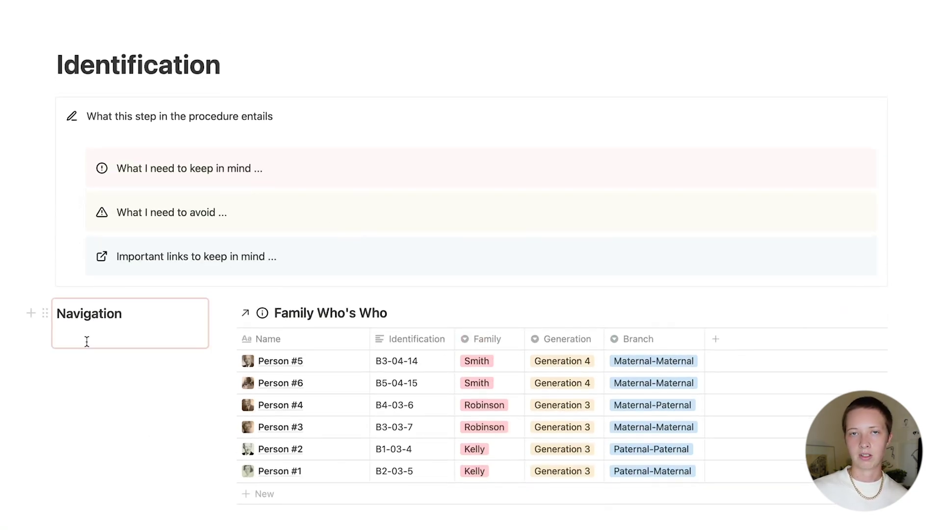
scroll(87, 341, down, 3)
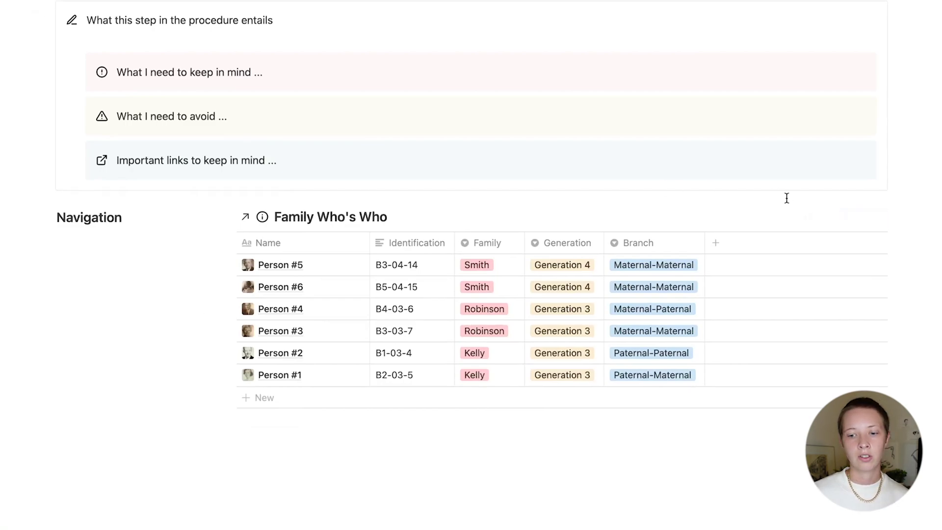
click(825, 218)
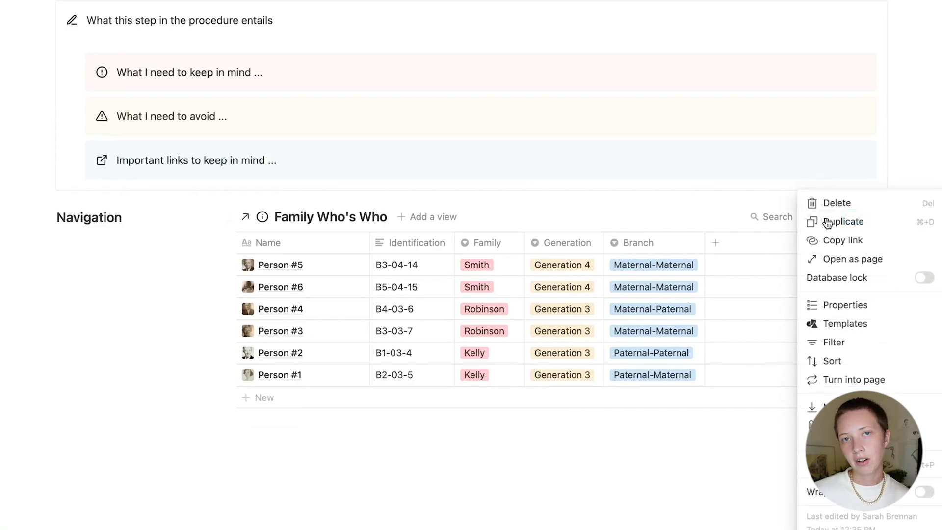
click(857, 343)
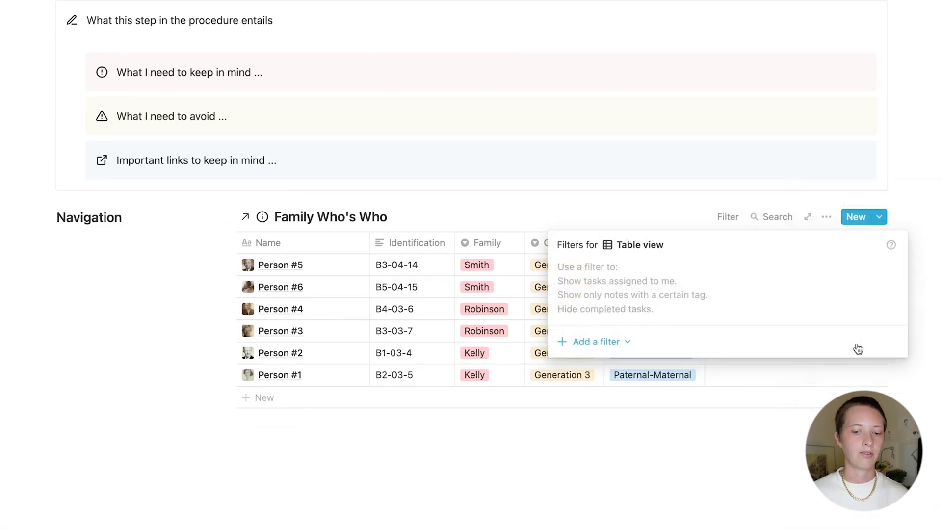
click(603, 342)
click(586, 365)
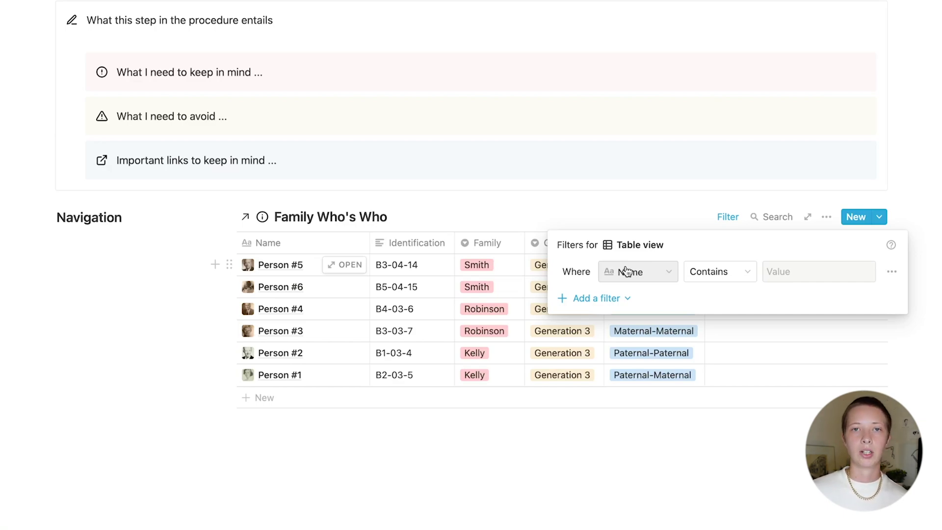
click(626, 270)
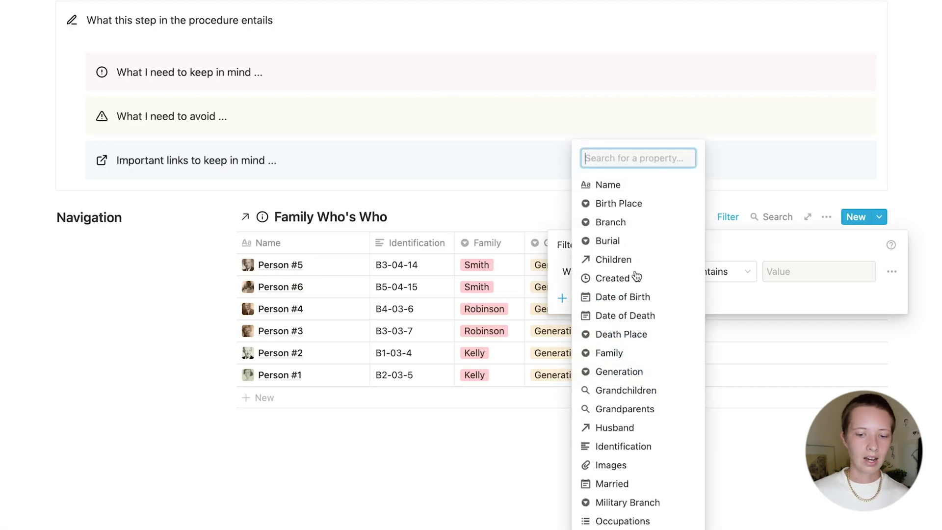
click(635, 278)
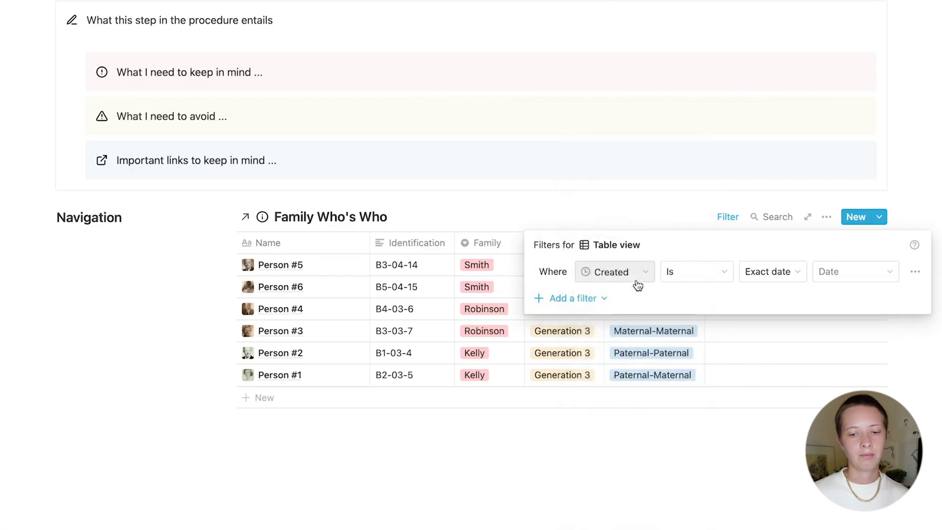
click(560, 216)
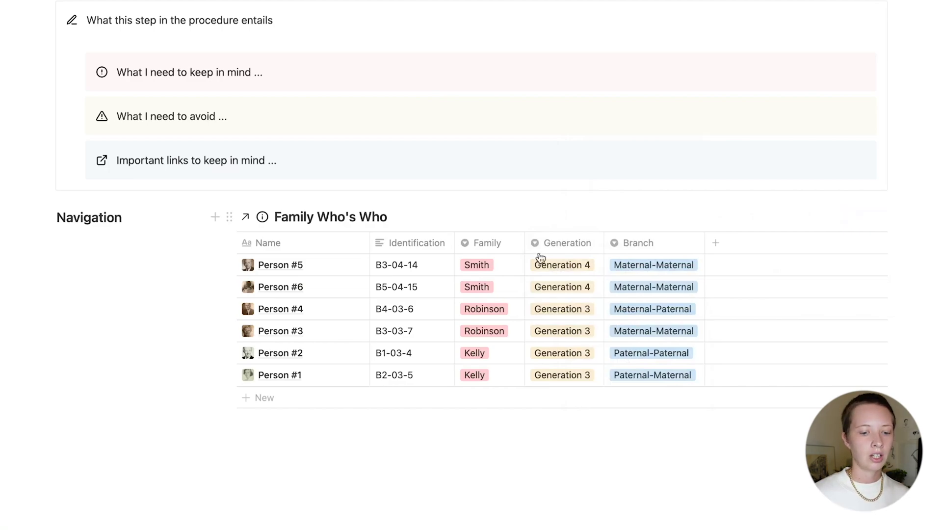
click(334, 401)
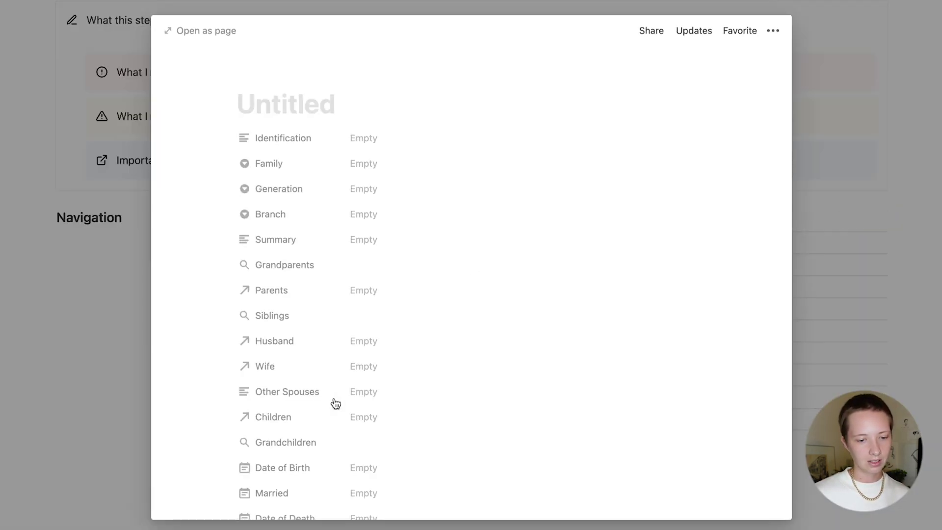
scroll(542, 237, down, 10)
scroll(542, 237, down, 3)
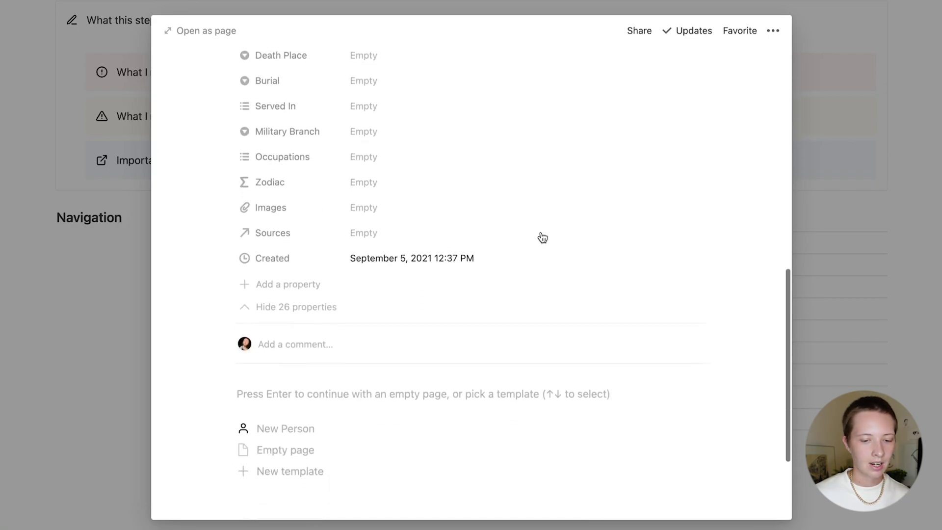
click(79, 295)
scroll(490, 245, up, 1)
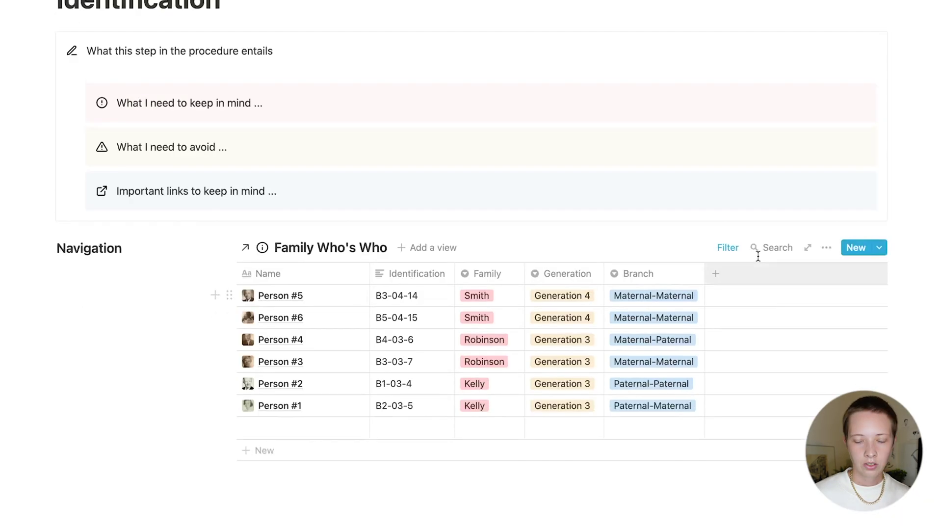
click(727, 247)
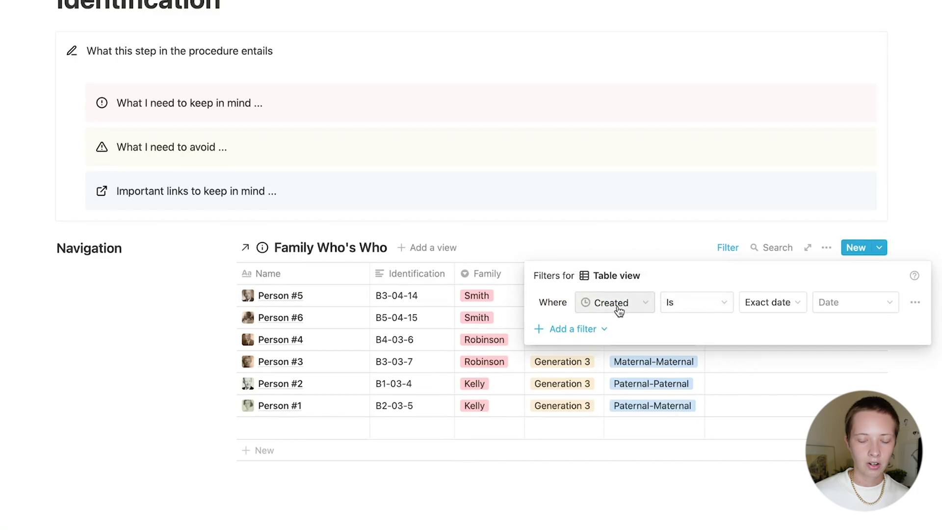
click(781, 304)
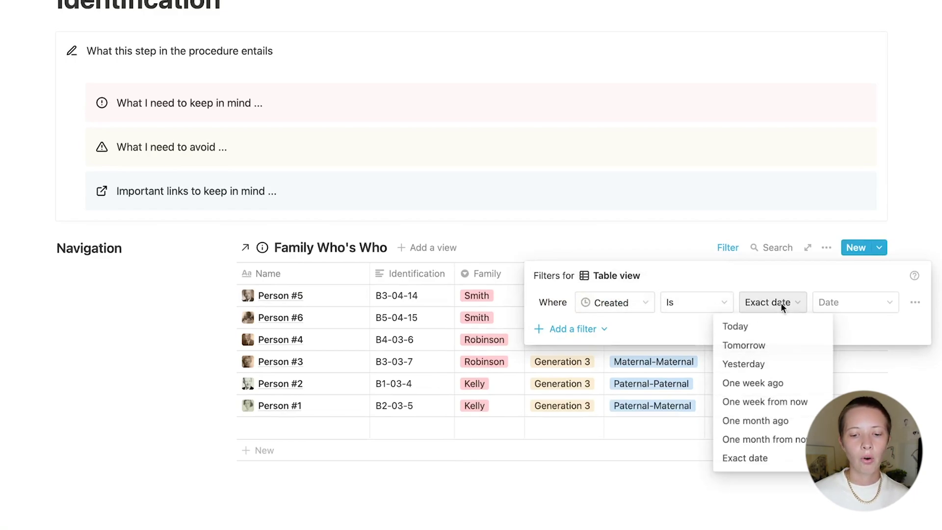
click(778, 327)
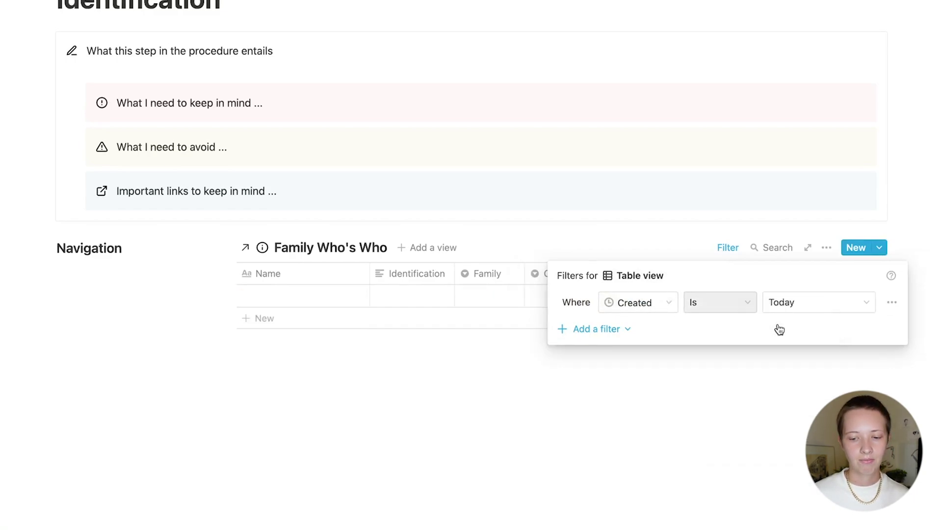
click(476, 225)
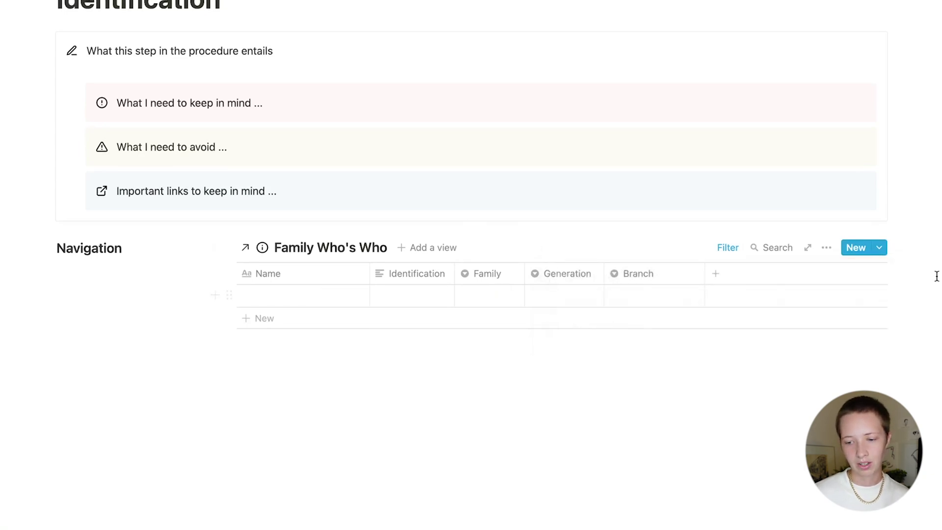
click(728, 247)
click(890, 323)
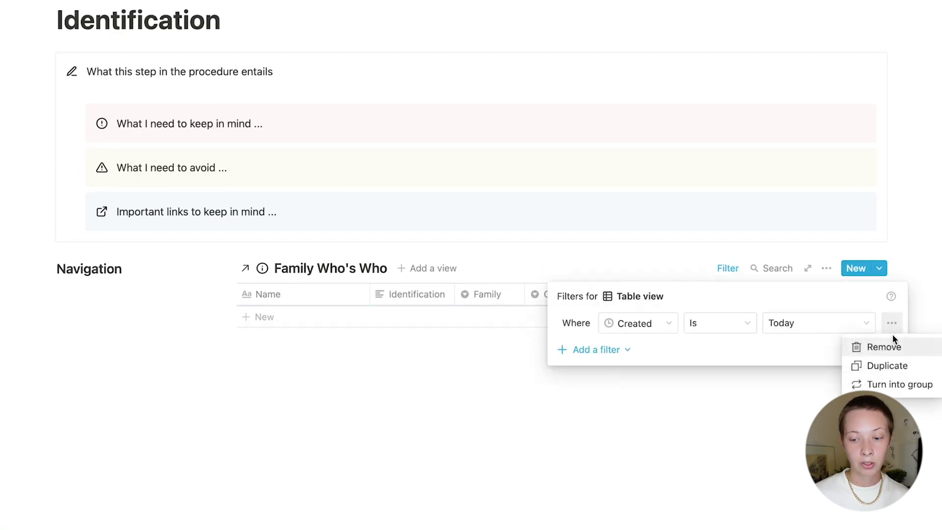
click(889, 347)
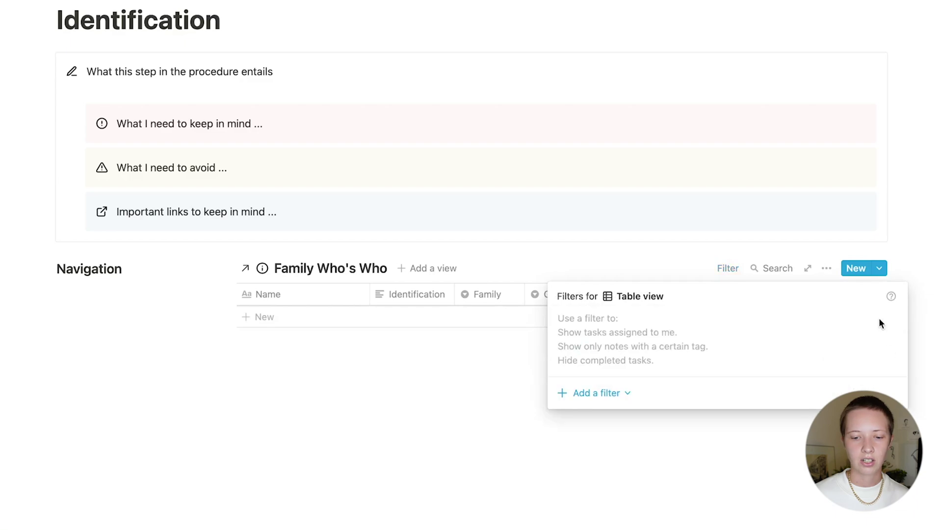
click(882, 417)
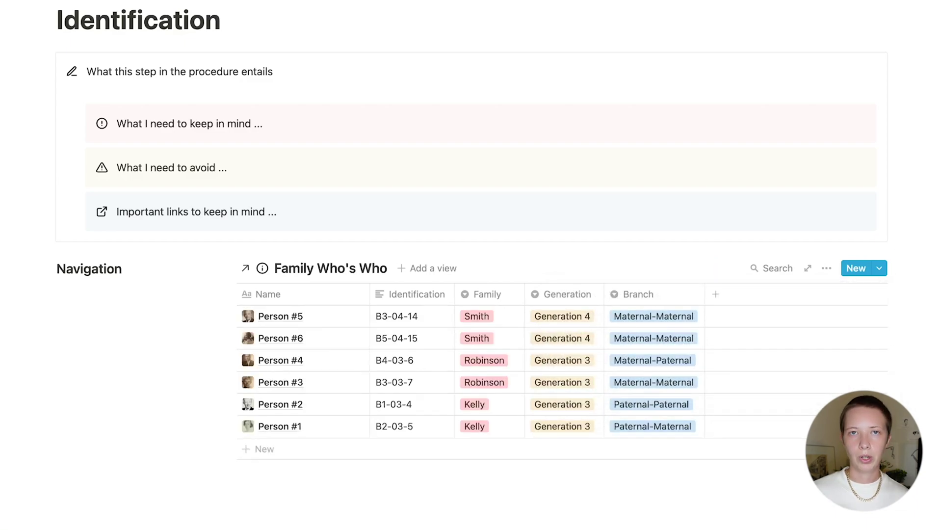
scroll(723, 266, down, 2)
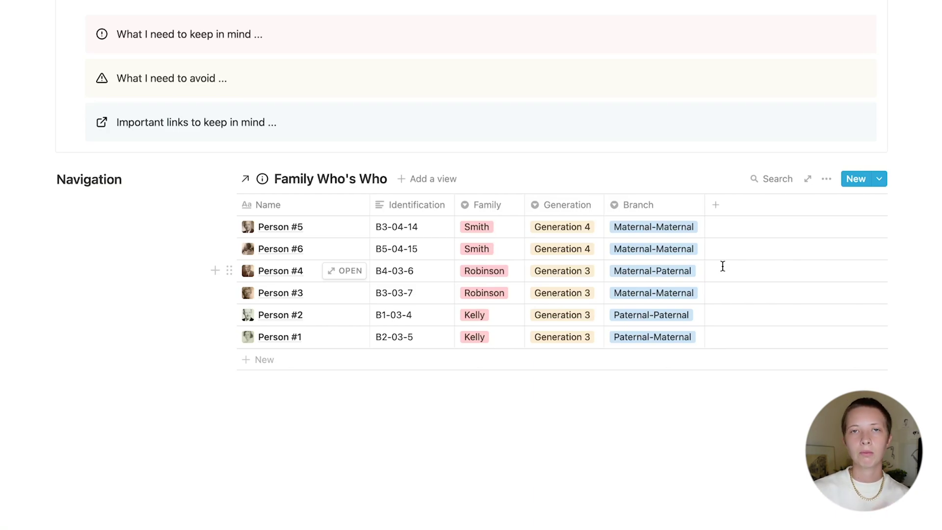
Add a Bookmark column to the Family Who's Who table as a Select property.
click(722, 205)
text(Bookmark)
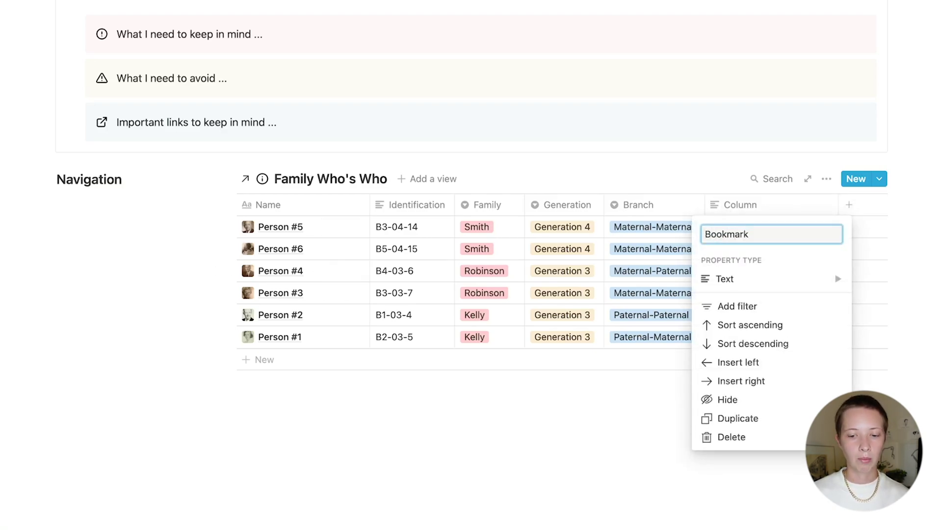
click(726, 281)
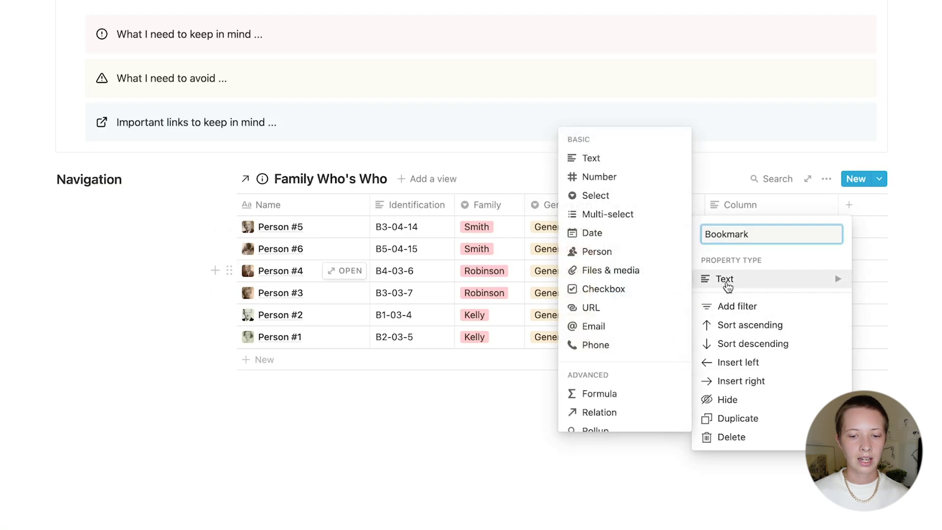
click(593, 202)
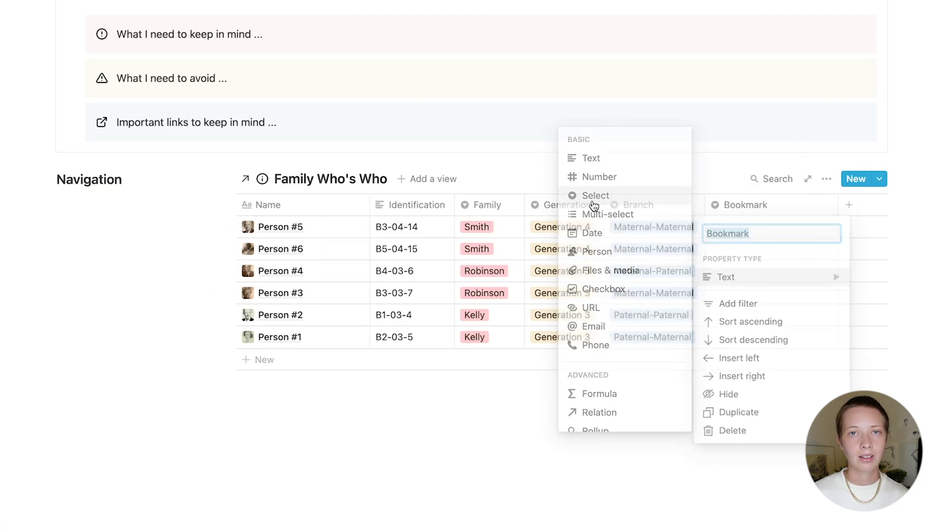
Tag Person #5 Save for Later and Person #6 Important, and colour Save for Later orange.
click(744, 229)
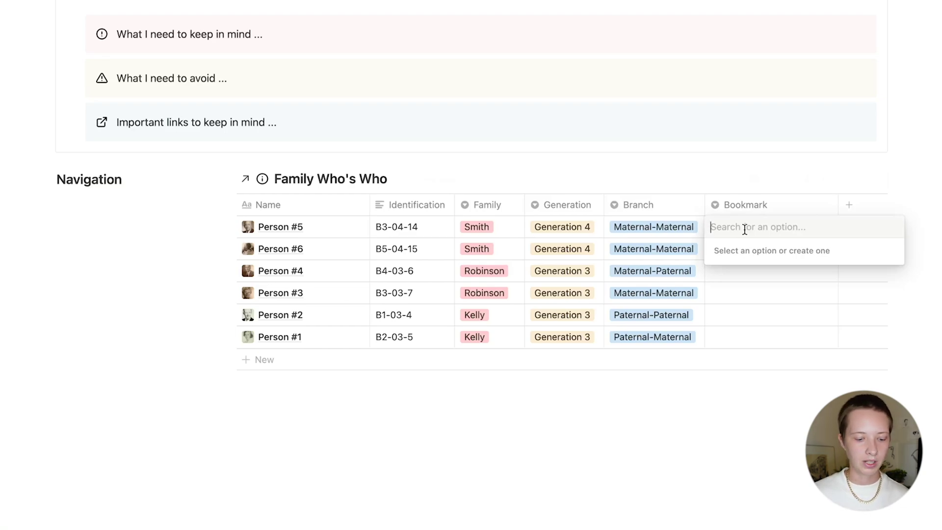
text(Save for Lat)
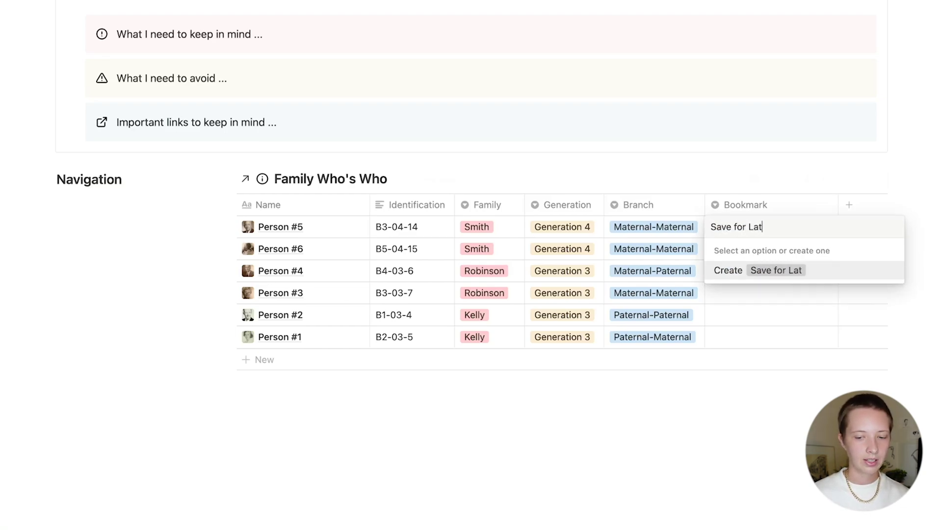
text(er)
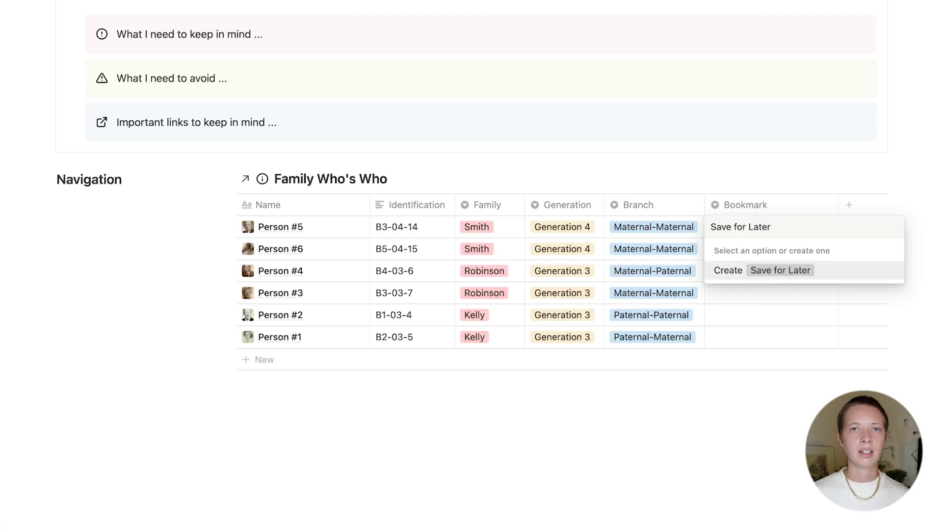
click(813, 279)
drag(839, 204, 783, 203)
click(726, 248)
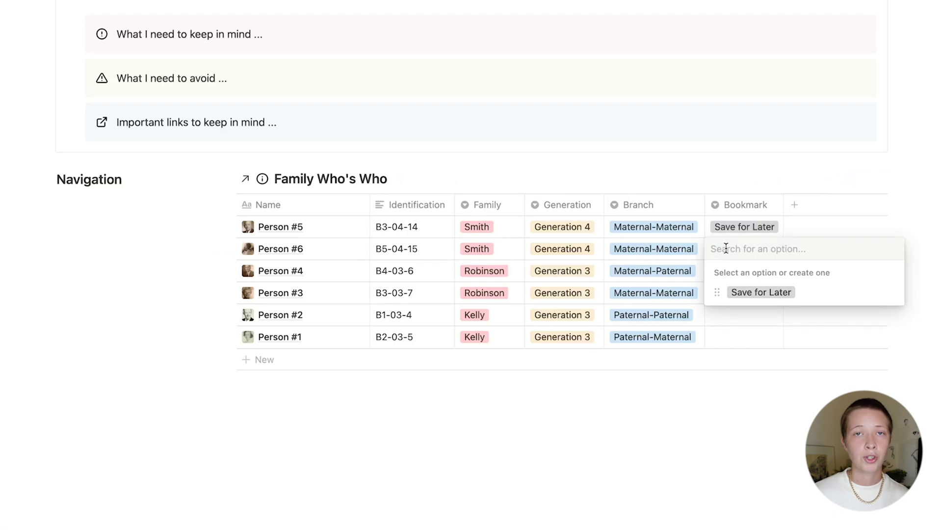
text(Important)
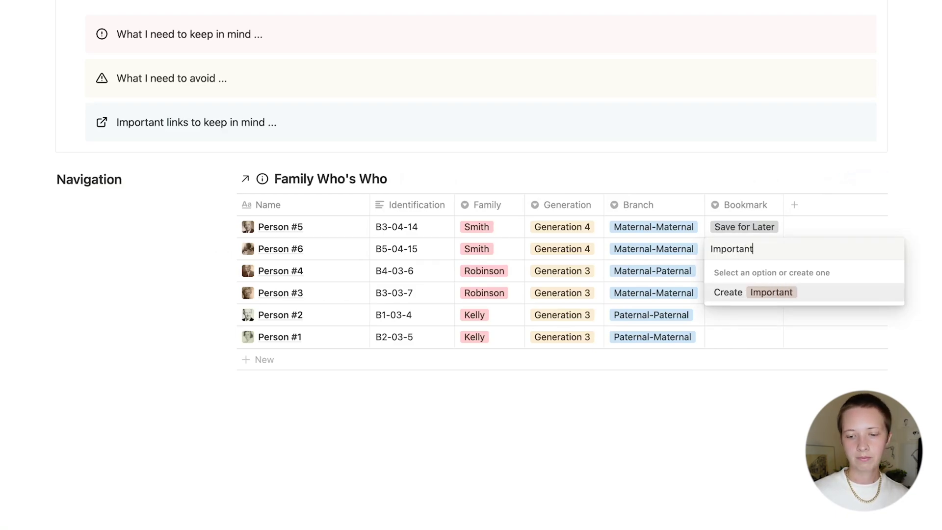
key(Return)
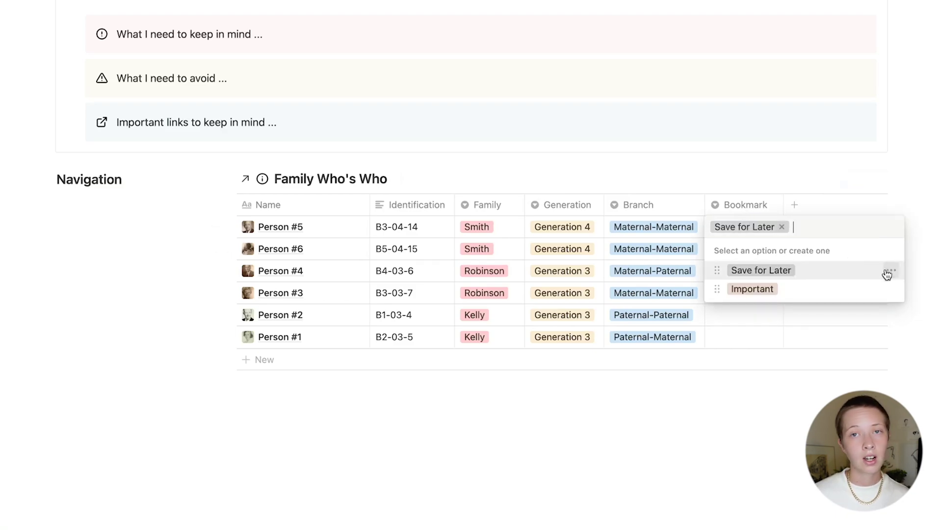
click(886, 272)
click(843, 428)
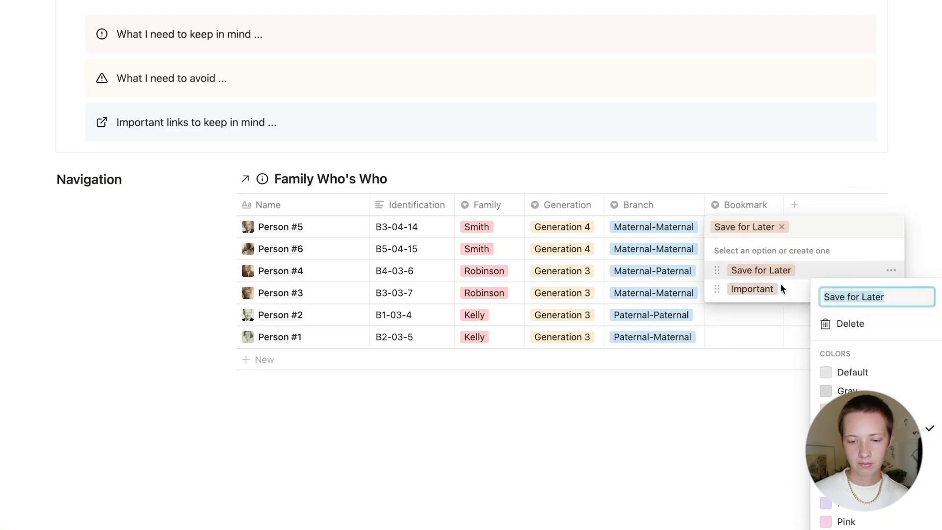
click(814, 214)
Add a Missing Info property after Bookmark and show its property type list.
click(797, 206)
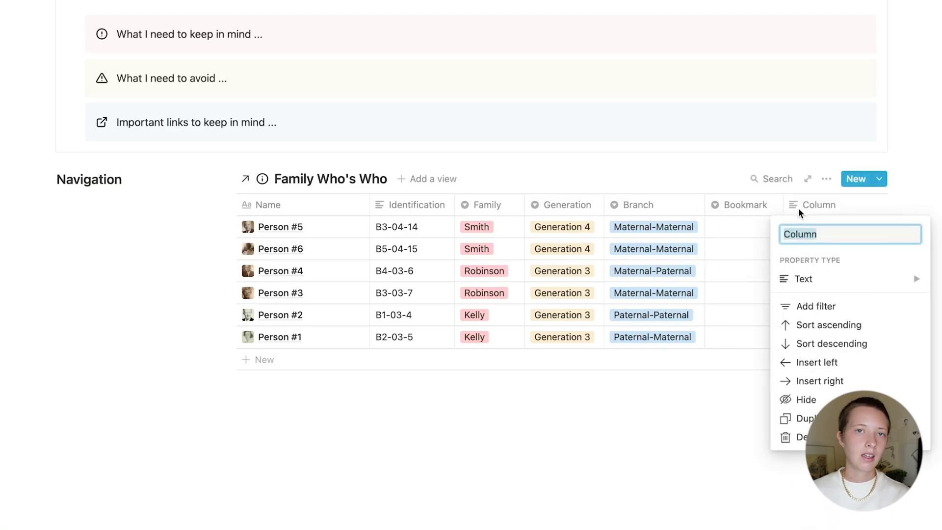
text(Missing Info)
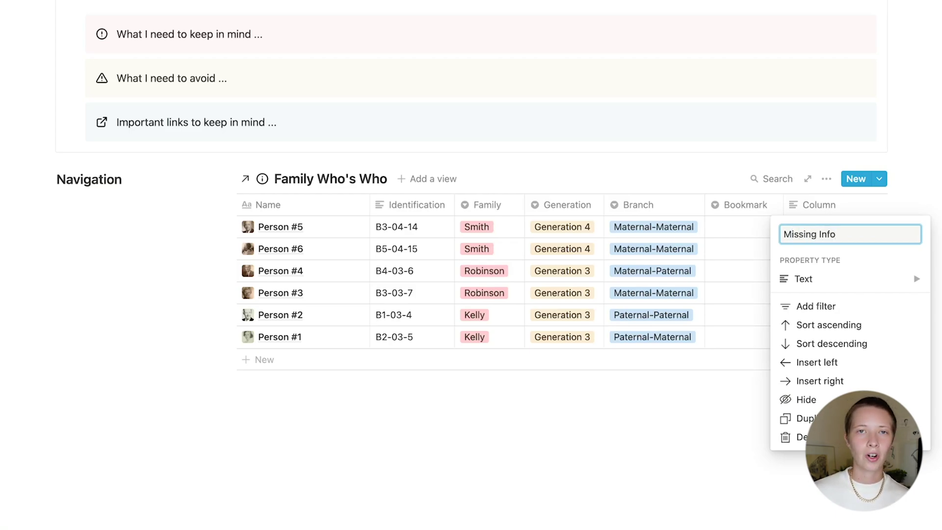
mouse_move(808, 280)
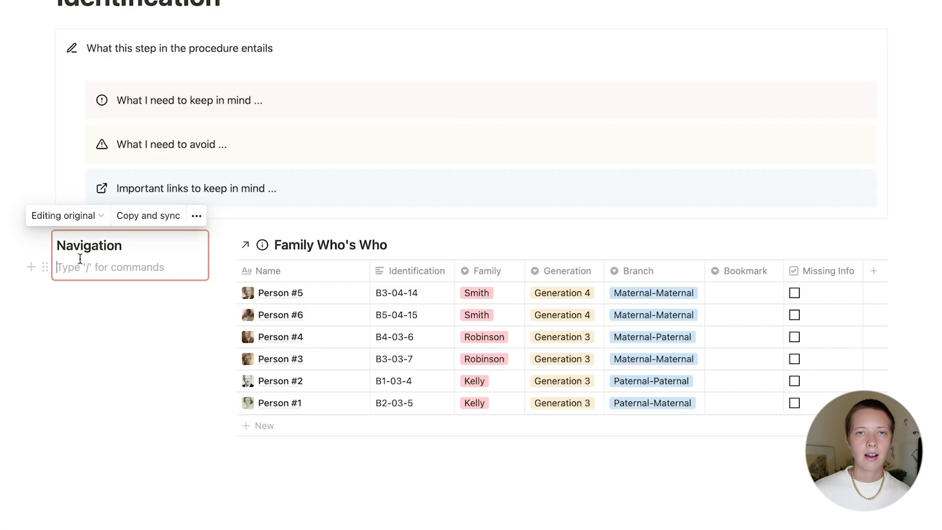
Set Missing Info to Checkbox and write 'Step 1: Add Identification' under Navigation.
text(Step 1: Add Identification)
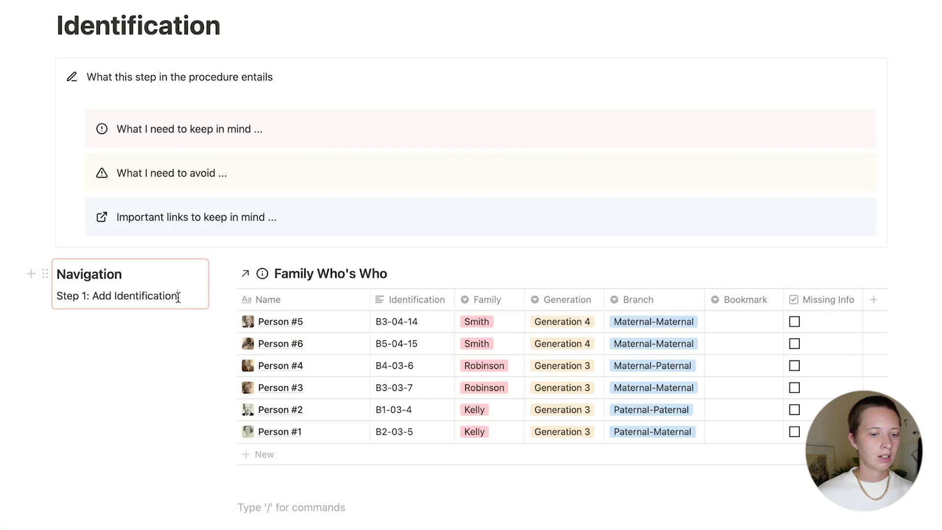
drag(177, 297, 57, 293)
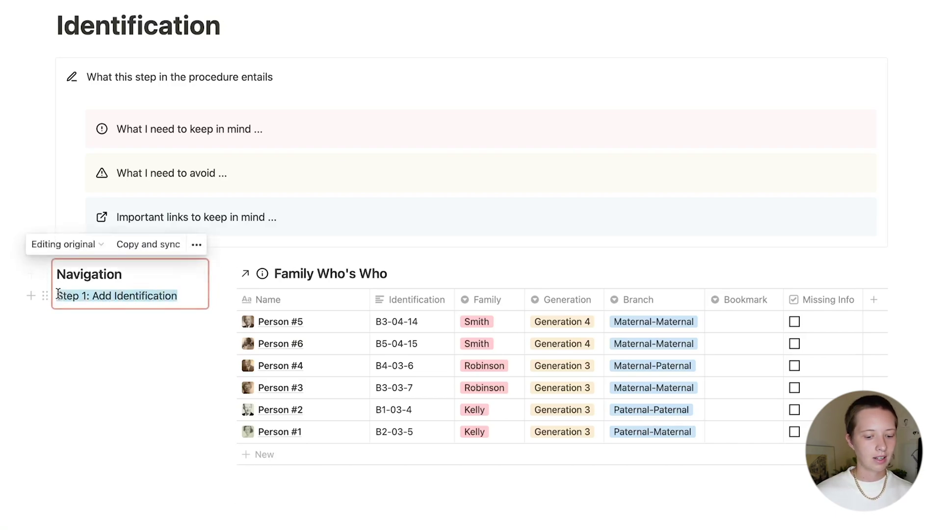
click(59, 296)
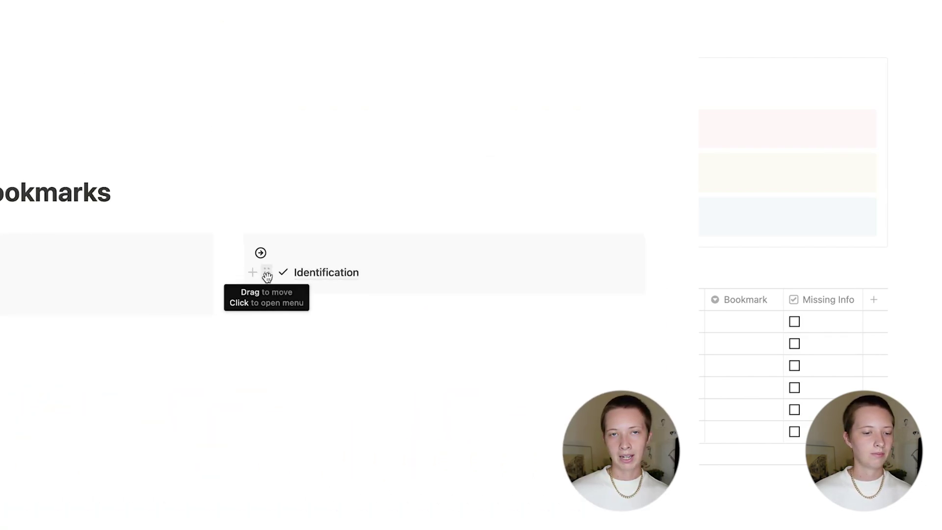
Duplicate the Identification page and retitle the copy 'Dates'.
click(510, 275)
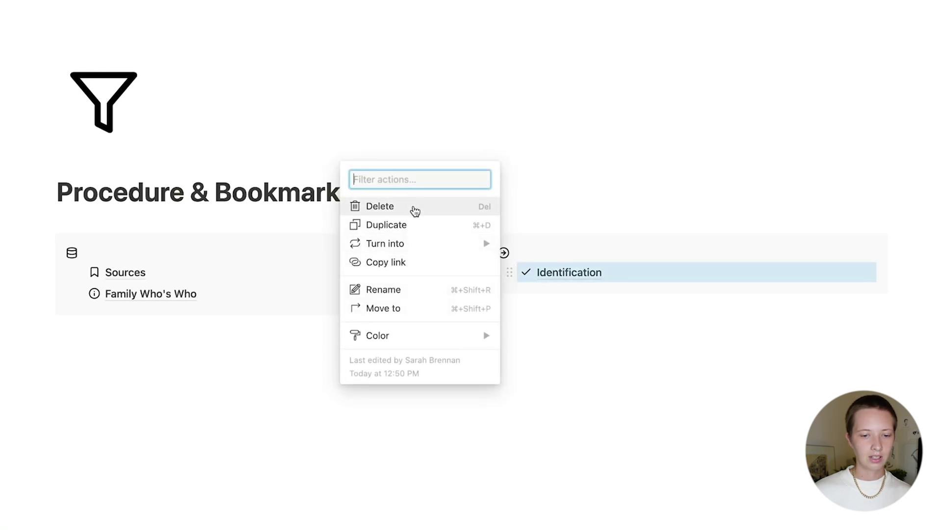
click(426, 228)
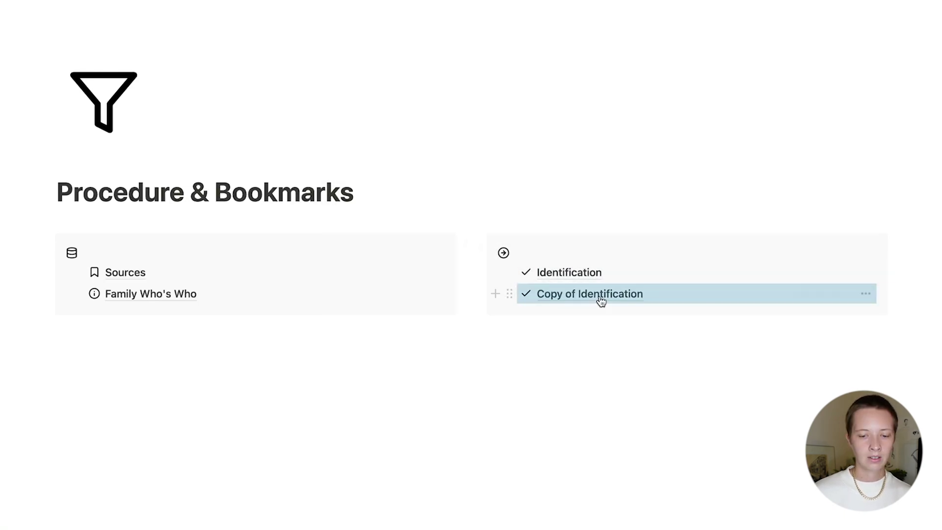
click(599, 295)
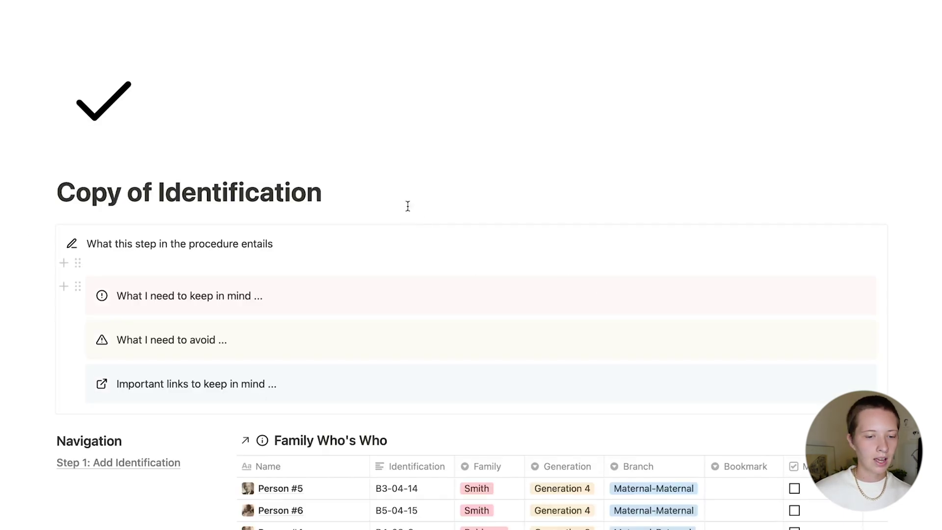
drag(319, 195, 63, 197)
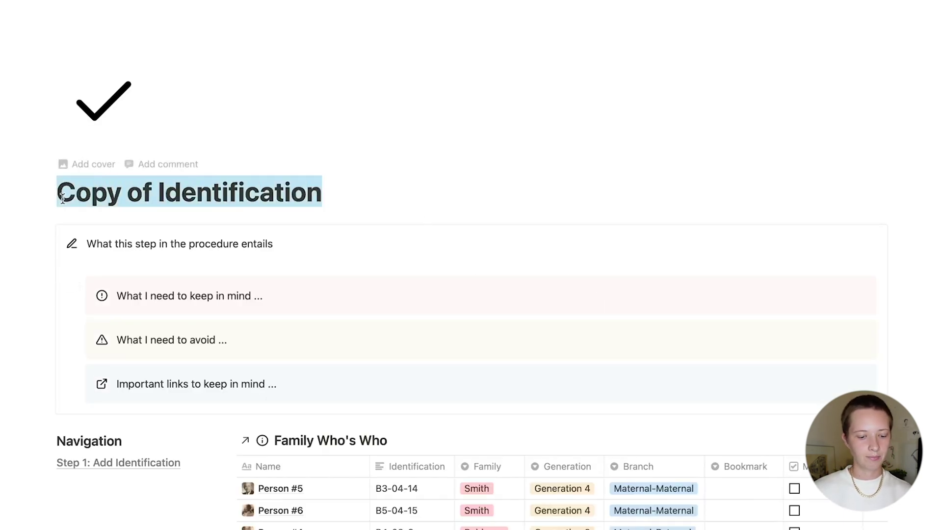
text(Dates)
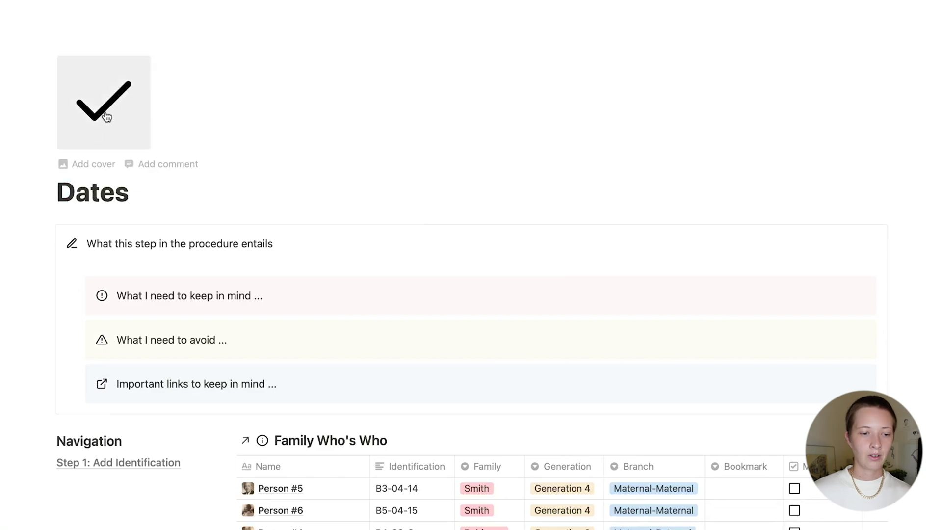
Set the Dates page icon to the calendar image from a pasted link.
click(106, 116)
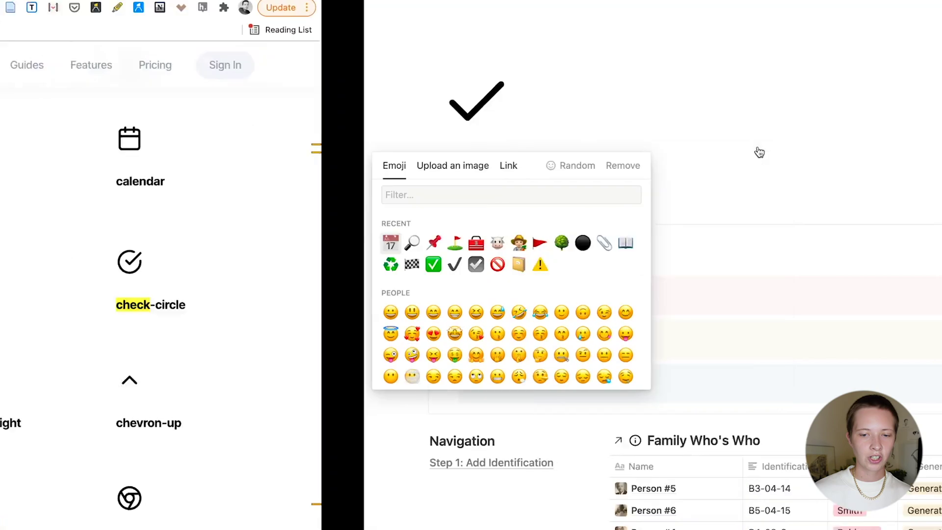
click(508, 165)
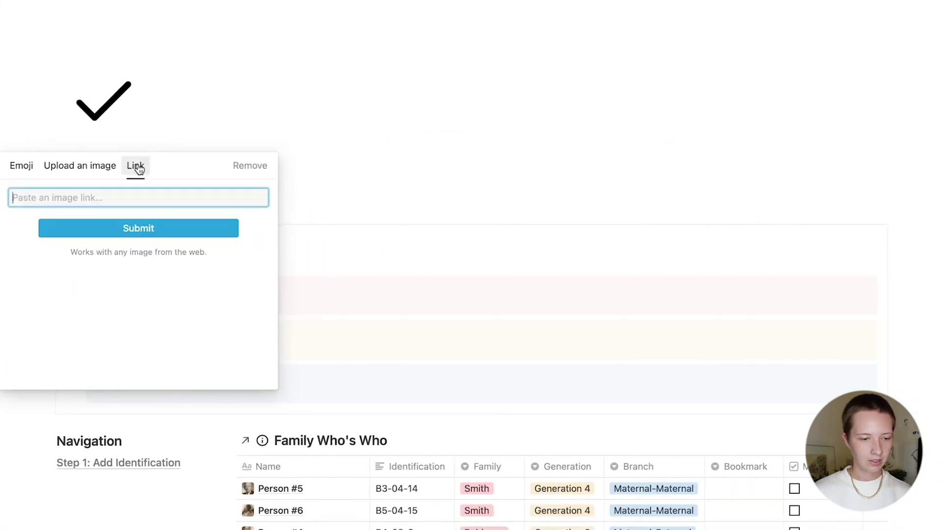
text(https://super.so/icon/dark/calendar.svg)
click(138, 229)
scroll(135, 234, down, 6)
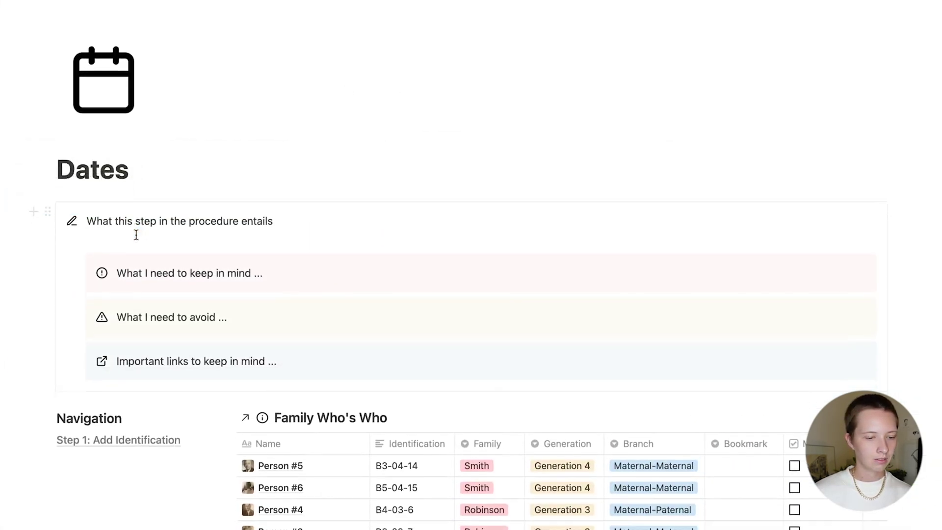
click(826, 134)
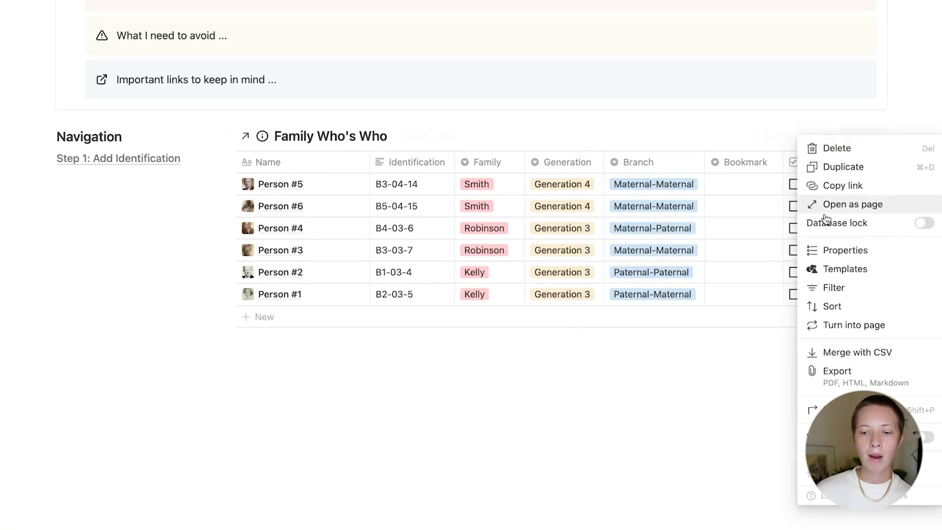
Hide Identification, Family, Generation and Branch; show Date of Birth, Married and Date of Death.
click(833, 249)
click(830, 228)
click(834, 249)
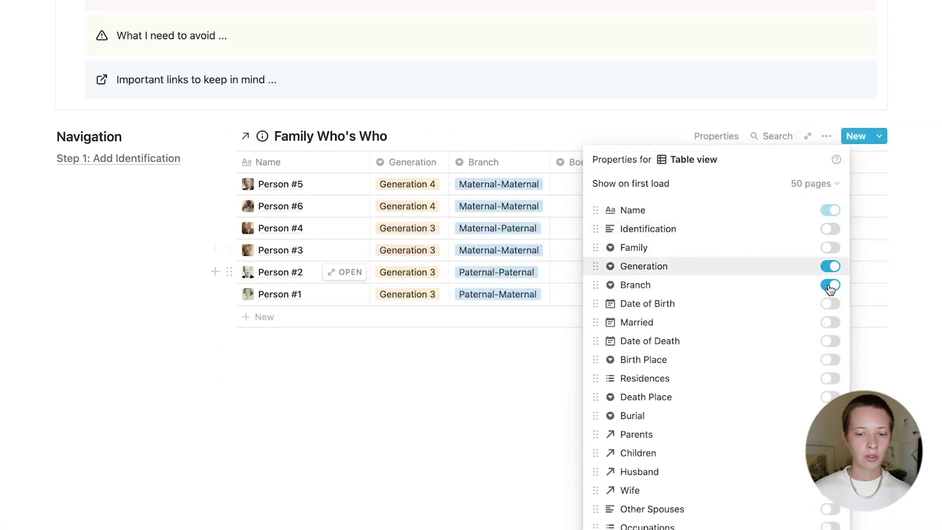
click(830, 267)
click(830, 286)
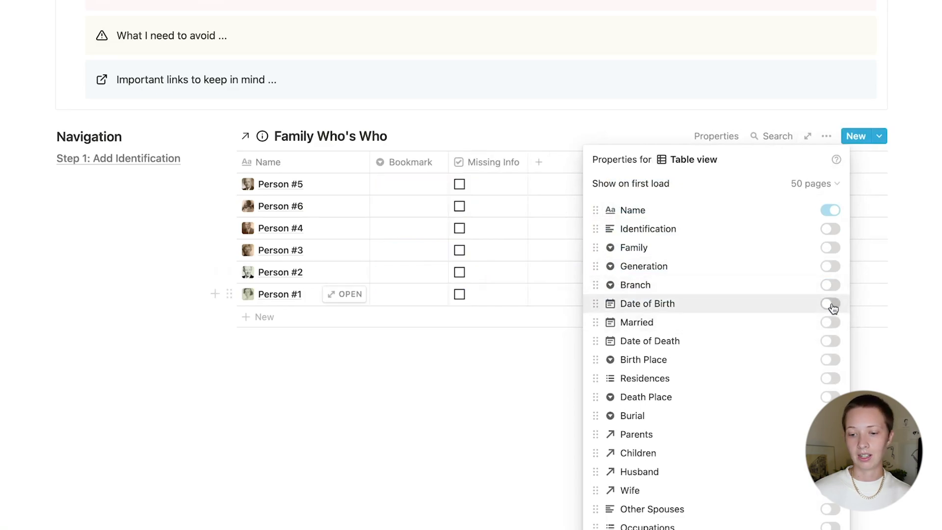
click(830, 304)
click(830, 322)
click(830, 340)
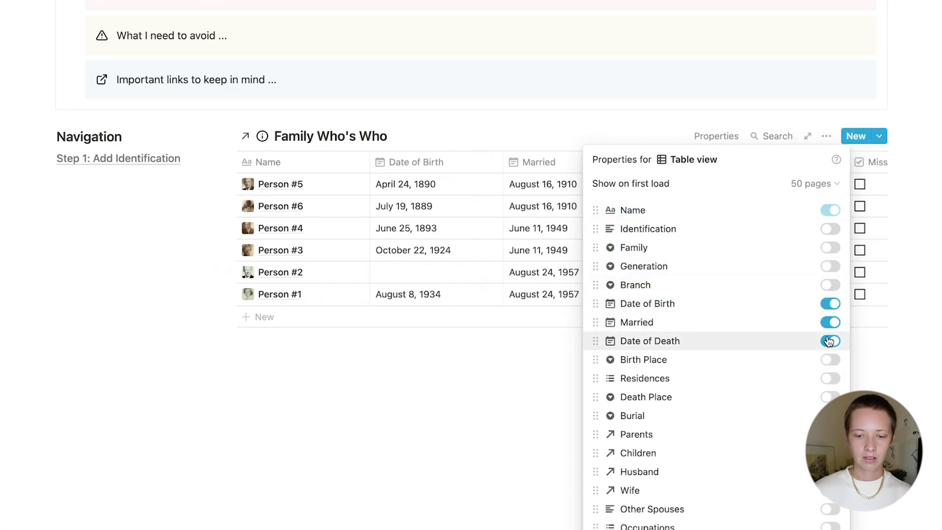
click(939, 284)
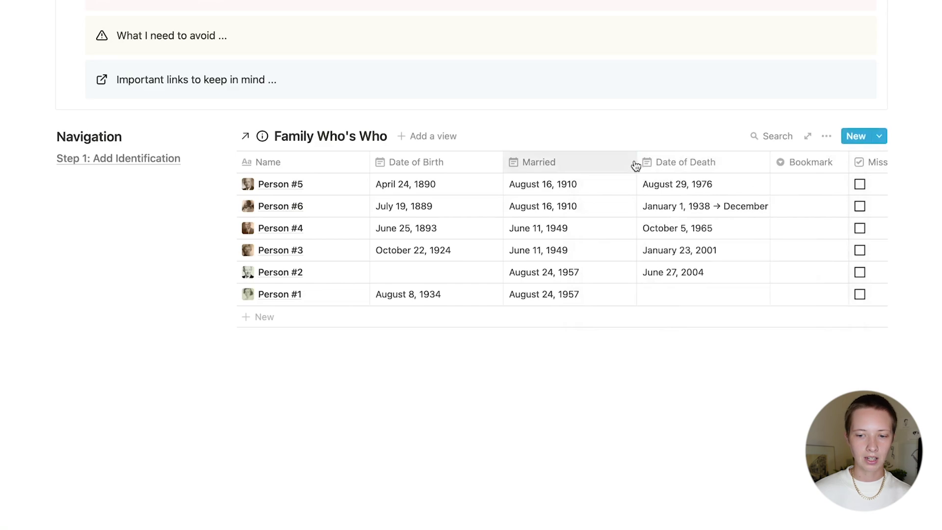
Narrow the Married and Date of Death columns.
drag(636, 162, 588, 160)
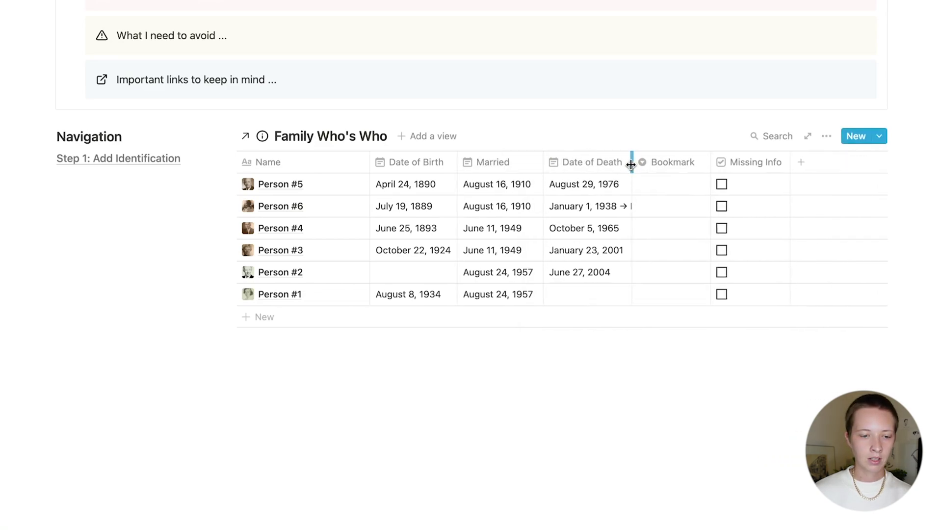
drag(631, 165, 629, 165)
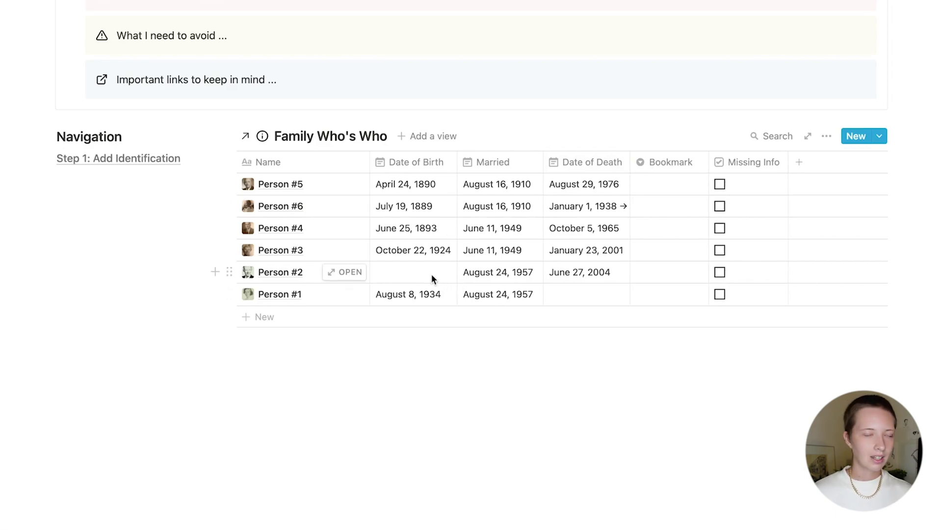
click(653, 278)
Mark Person #2 Save for Later with Missing Info ticked, and add 'Step 2: Add Dates' to Navigation.
click(686, 317)
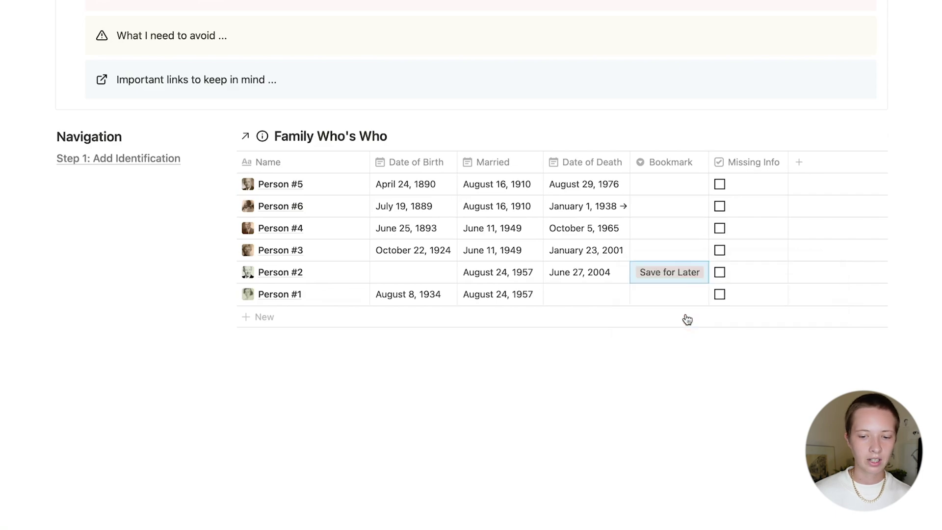
click(721, 272)
click(136, 179)
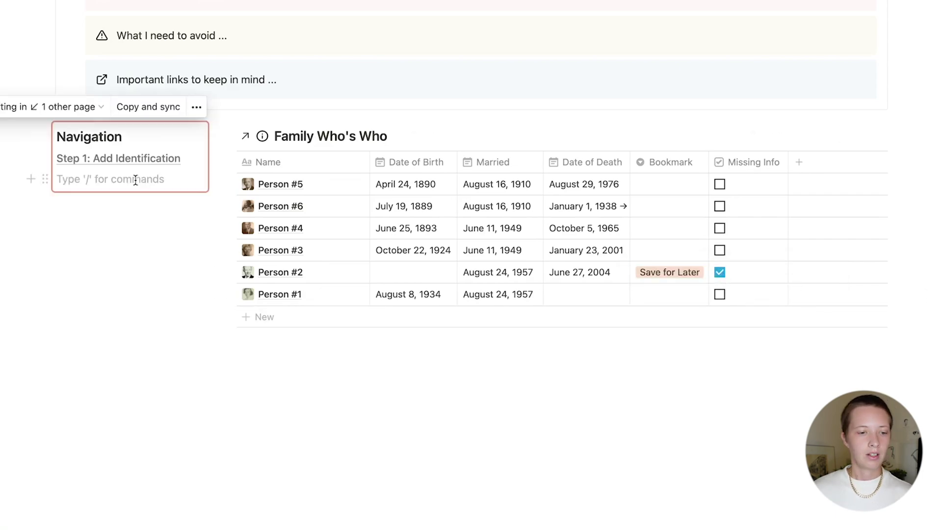
text(Step 2)
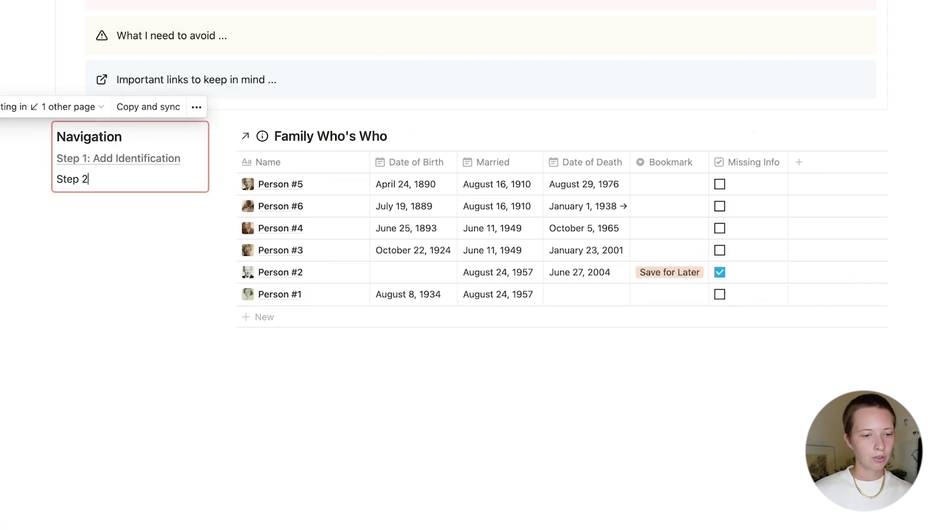
text(: Add Dat)
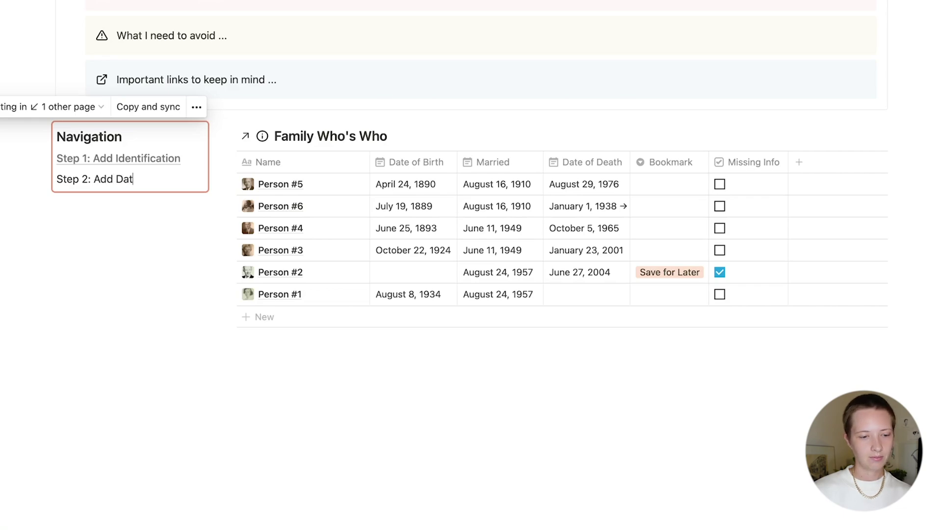
text(es)
click(501, 459)
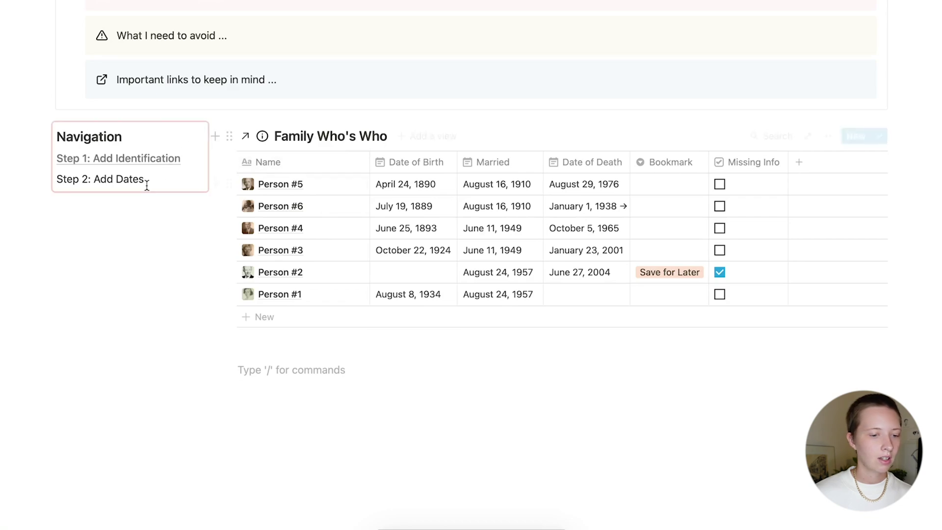
drag(143, 180, 55, 181)
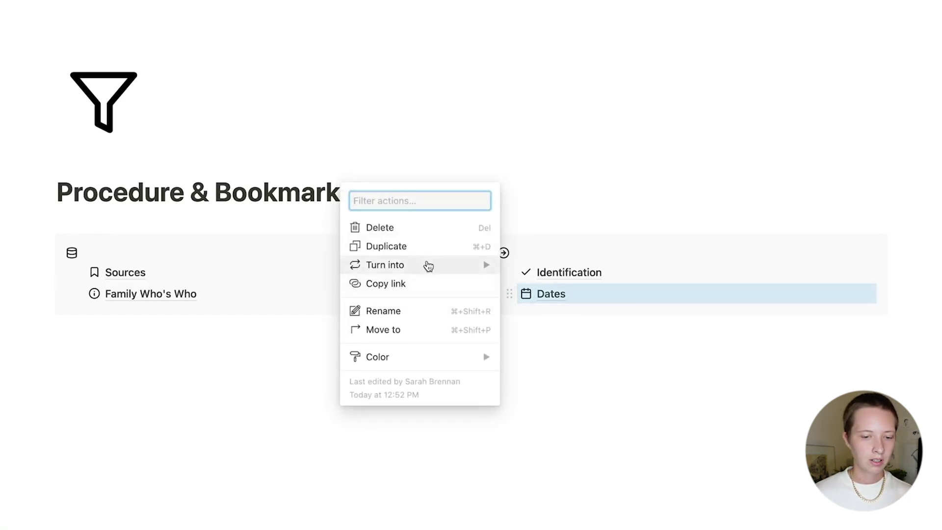
Duplicate the Dates page and title the copy 'Places'.
click(388, 247)
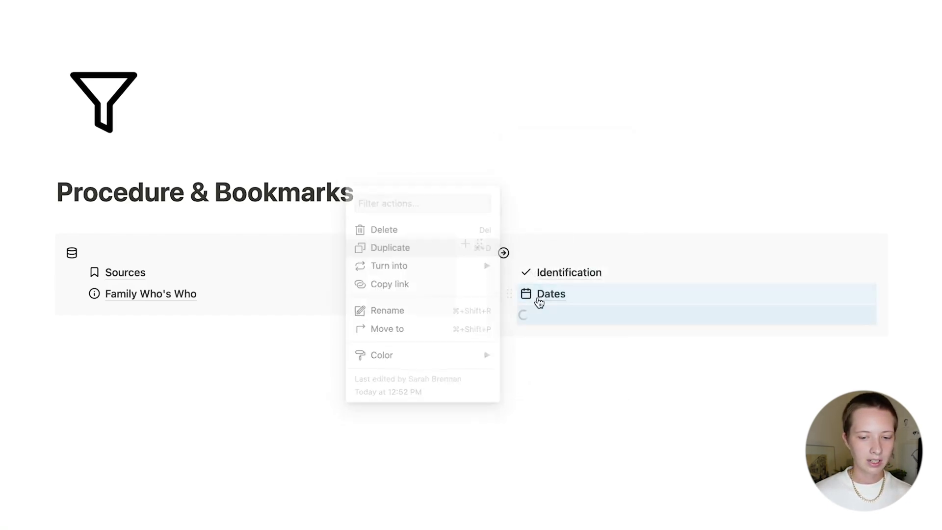
click(570, 314)
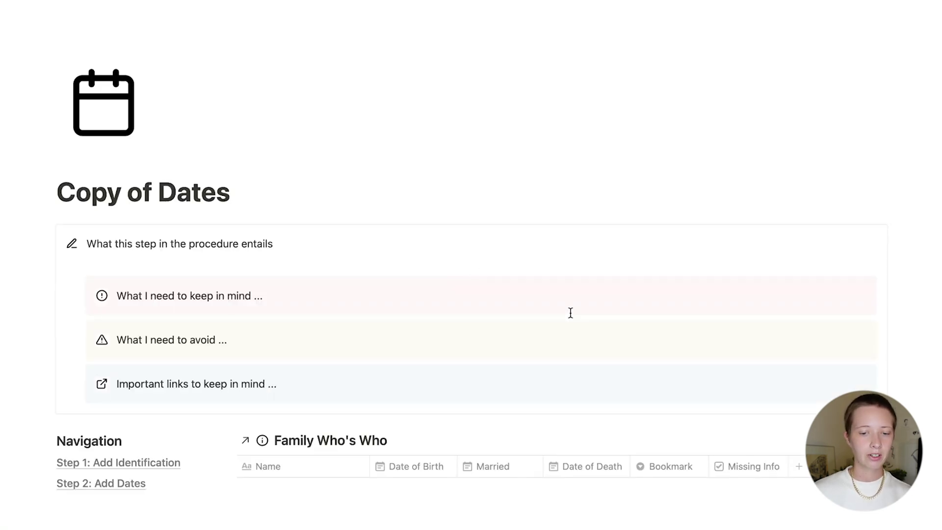
scroll(570, 312, down, 5)
scroll(569, 311, up, 3)
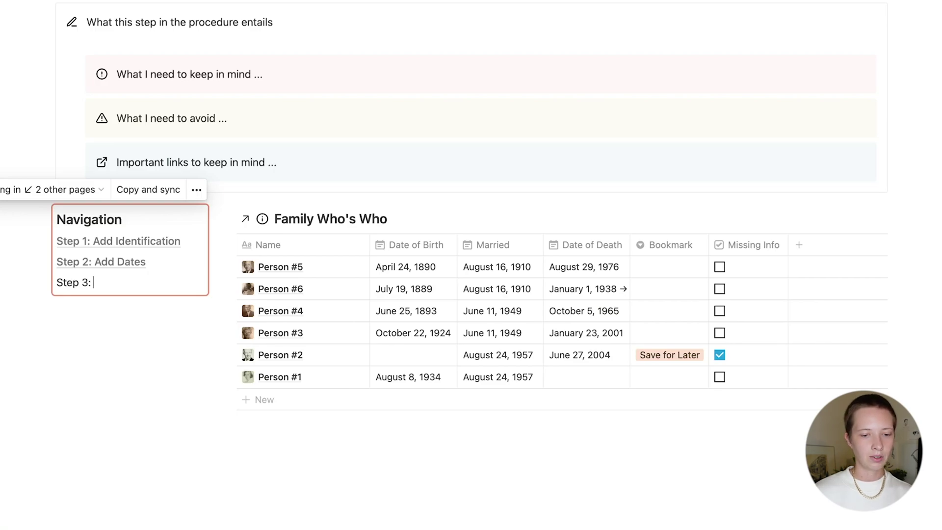
scroll(470, 265, up, 3)
text(Places)
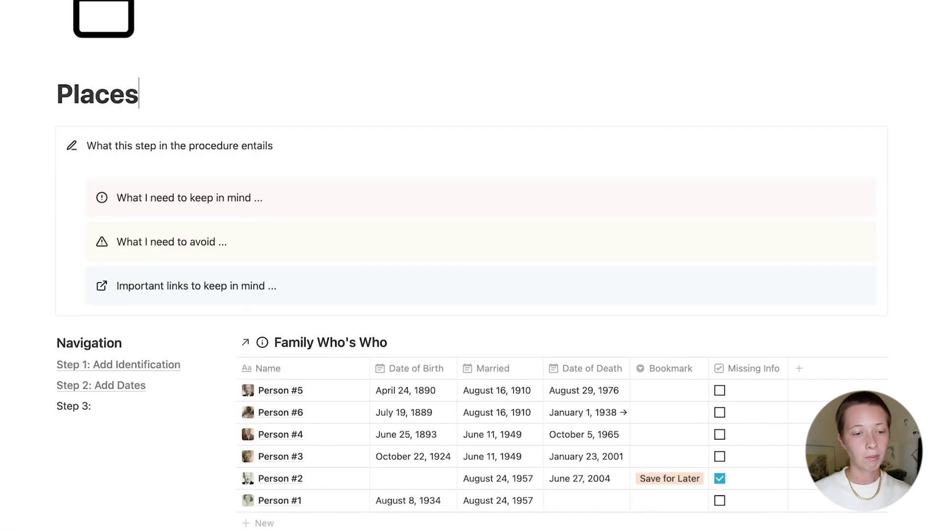
scroll(471, 264, up, 1)
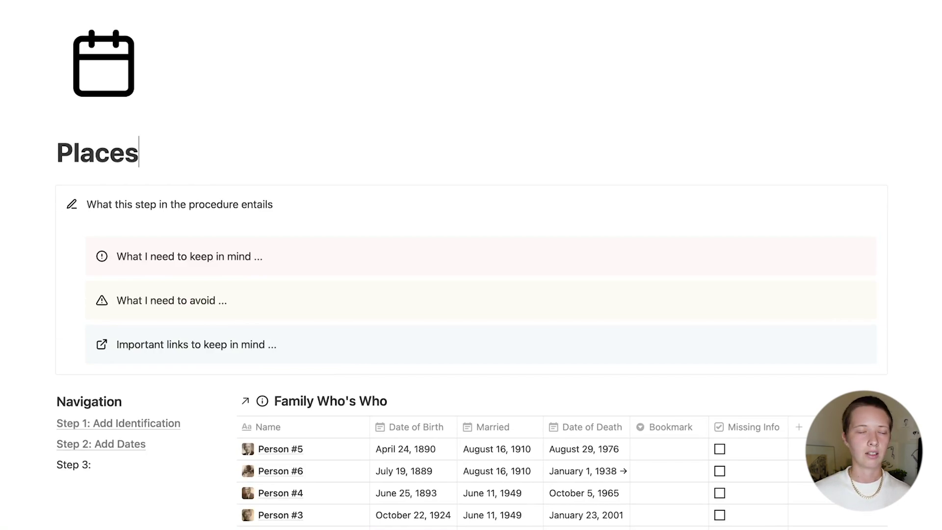
Find the map-pin icon on Super Icons and copy its link.
click(104, 78)
key(ctrl+Left)
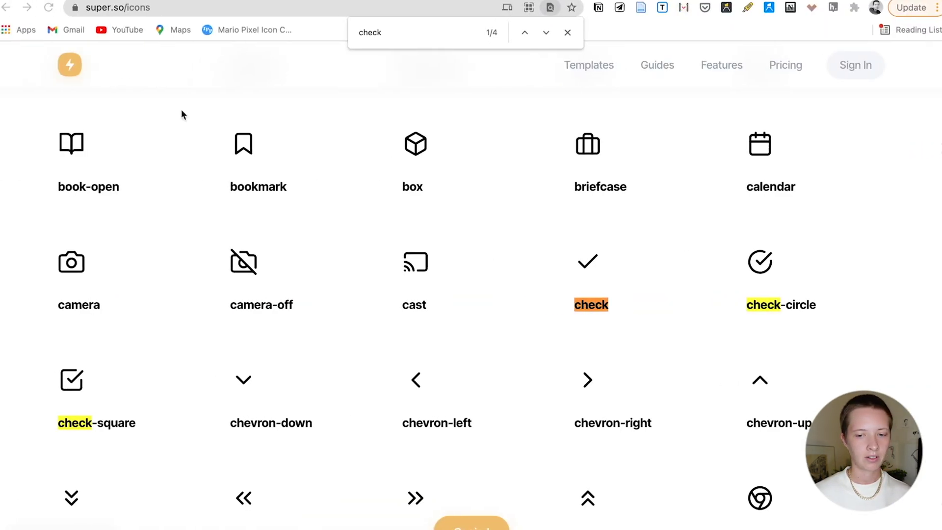
text(cl)
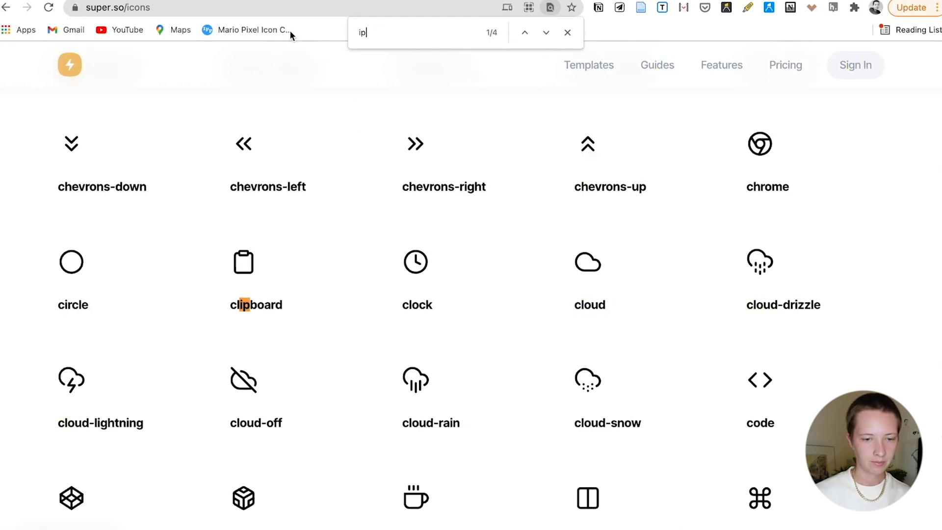
key(BackSpace)
key(BackSpace)
text(pin)
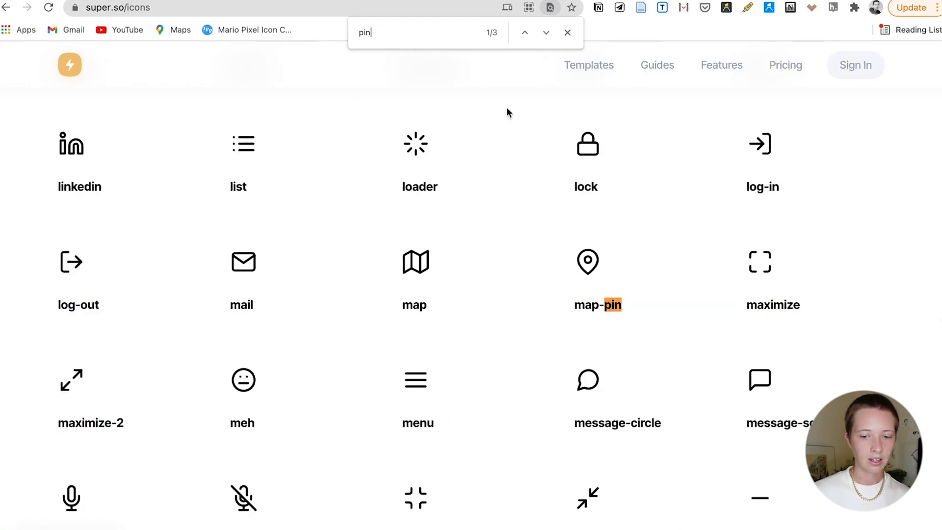
click(596, 277)
Set the Places page icon to the map-pin image from the copied link.
key(ctrl+Right)
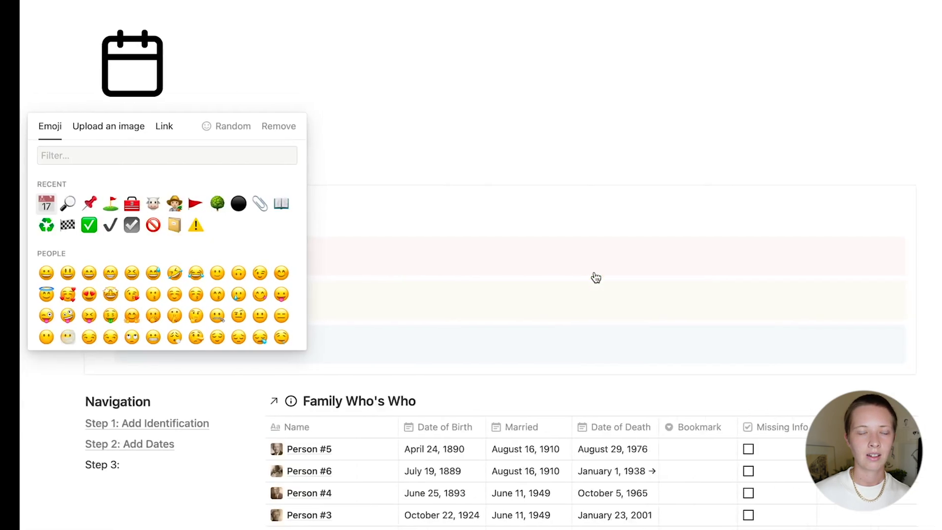
click(142, 126)
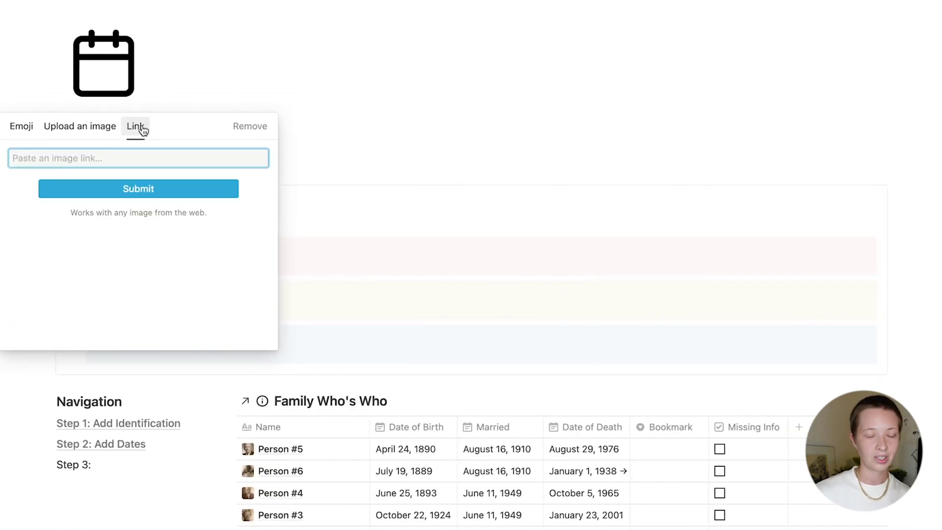
text(https://super.so/icon/dark/map-pin.svg)
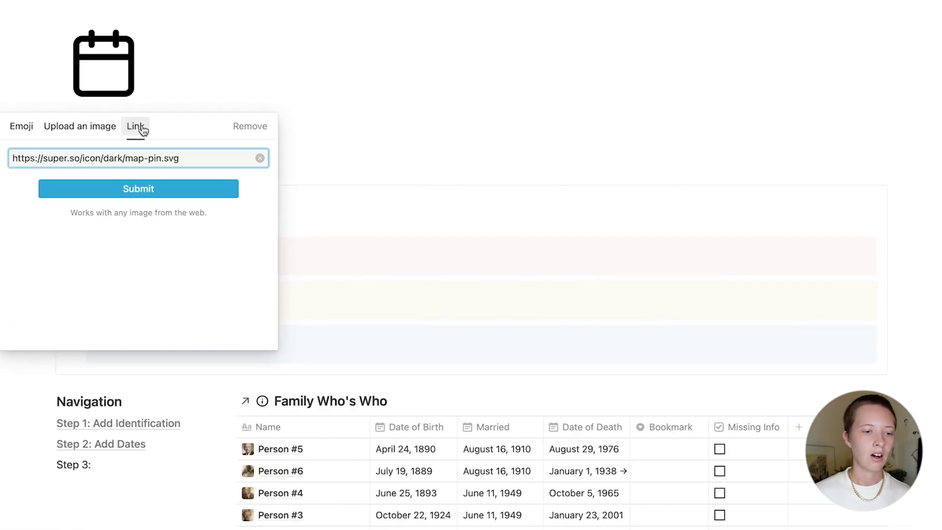
key(Return)
Complete the Navigation line to read 'Step 3: Add Places'.
scroll(120, 263, down, 4)
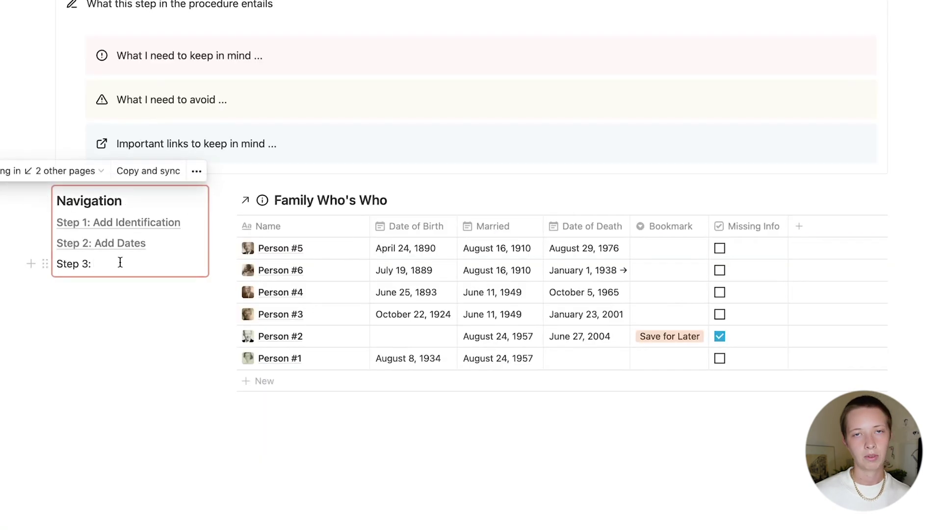
click(120, 262)
text(D)
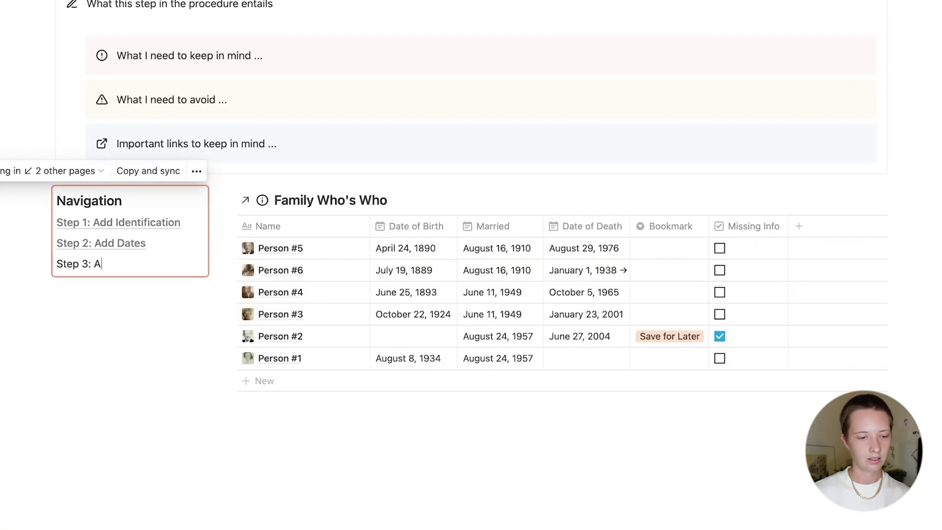
text(dd Places)
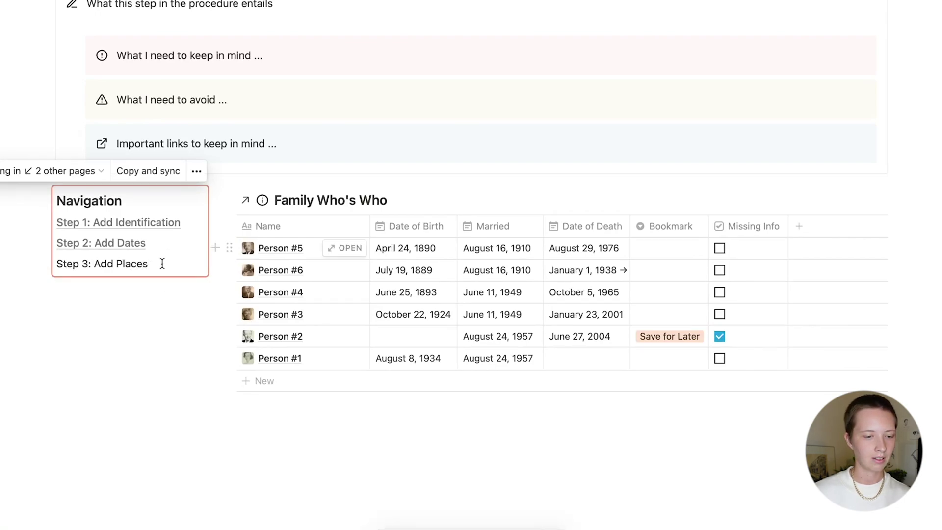
drag(161, 264, 55, 264)
click(79, 263)
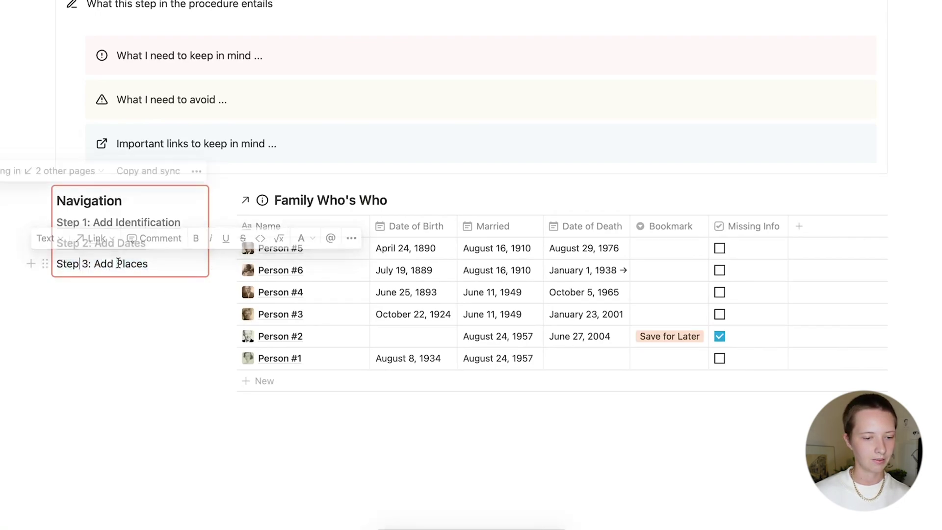
key(Escape)
key(Escape)
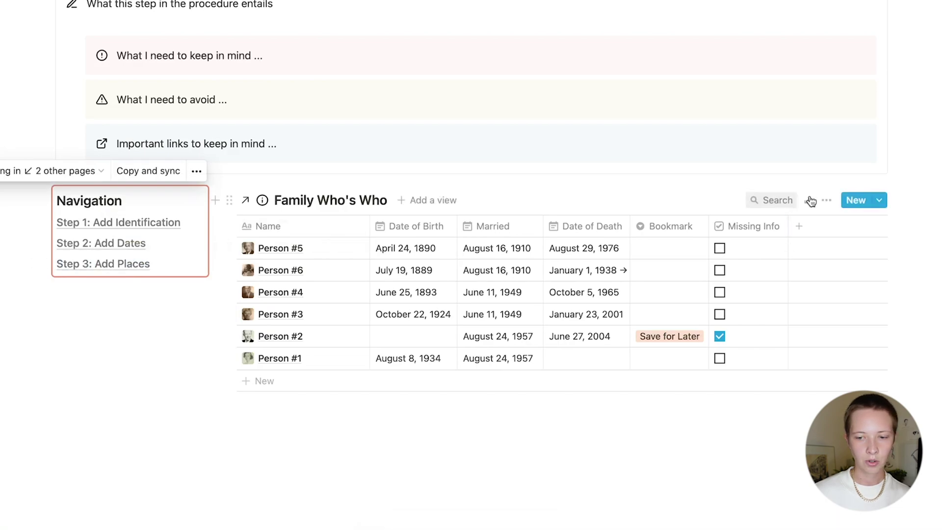
click(826, 200)
Hide Date of Birth, Married and Date of Death; show Birth Place, Residences, Death Place and Burial.
click(848, 305)
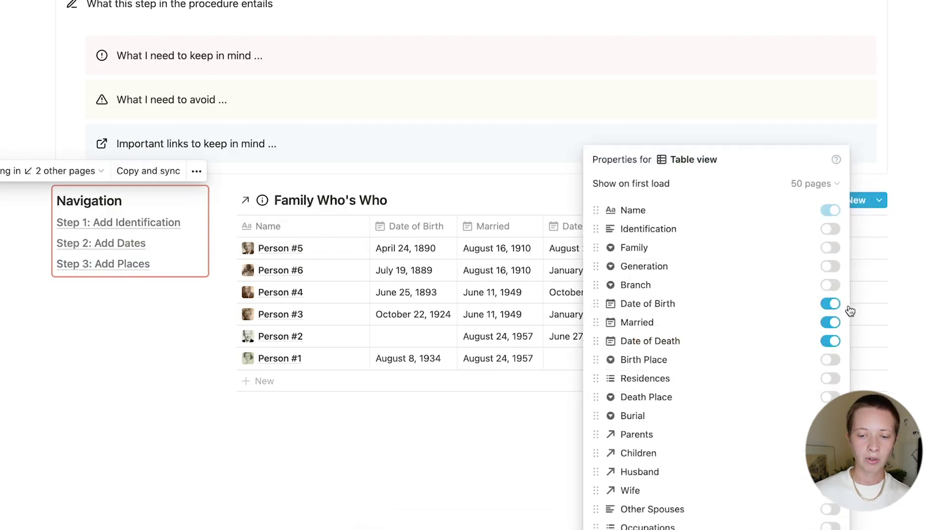
click(830, 303)
click(830, 321)
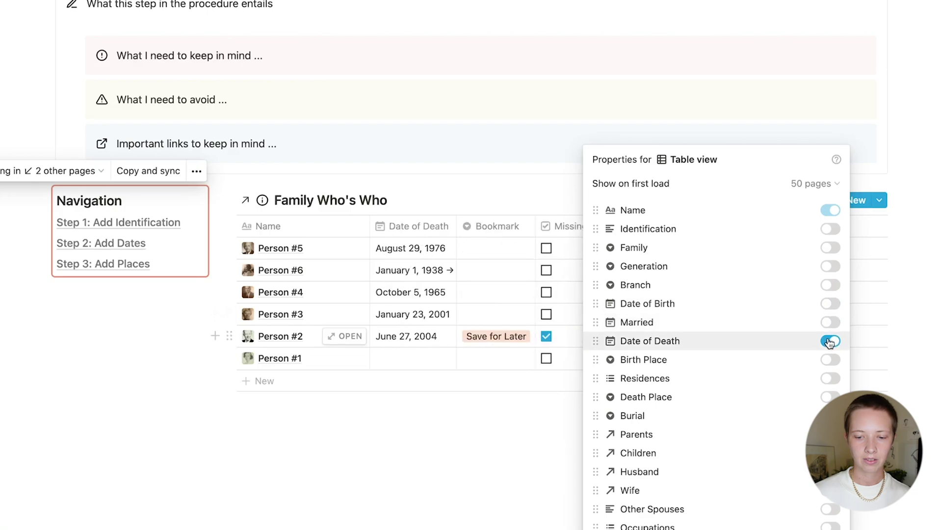
click(828, 341)
click(830, 359)
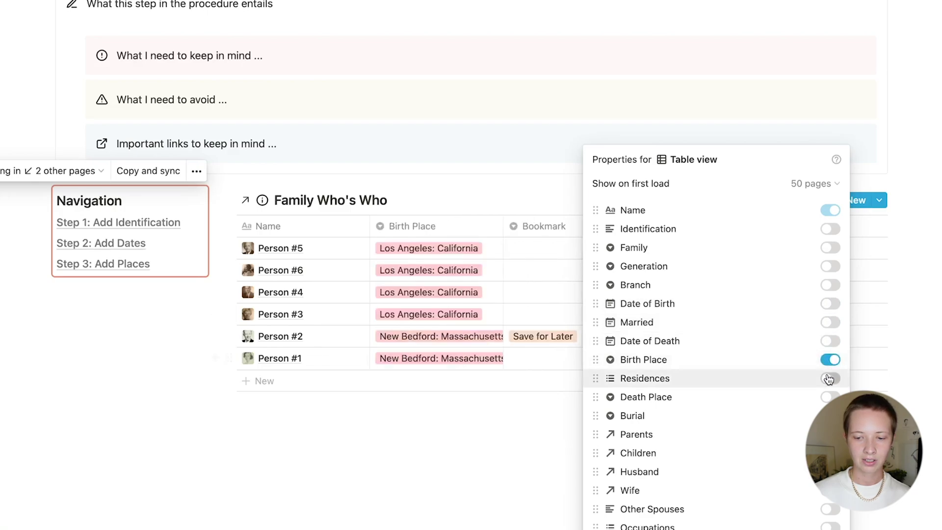
click(828, 378)
click(829, 396)
click(830, 415)
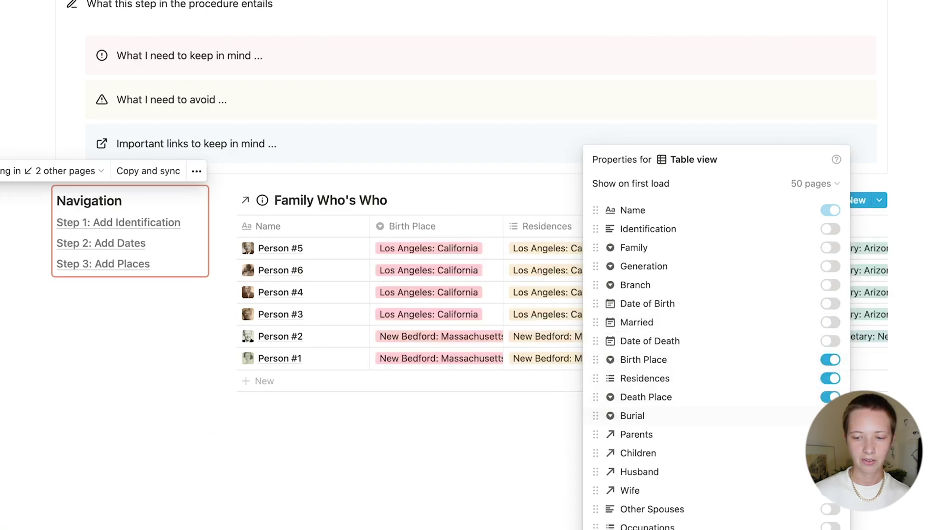
key(Escape)
scroll(773, 294, right, 5)
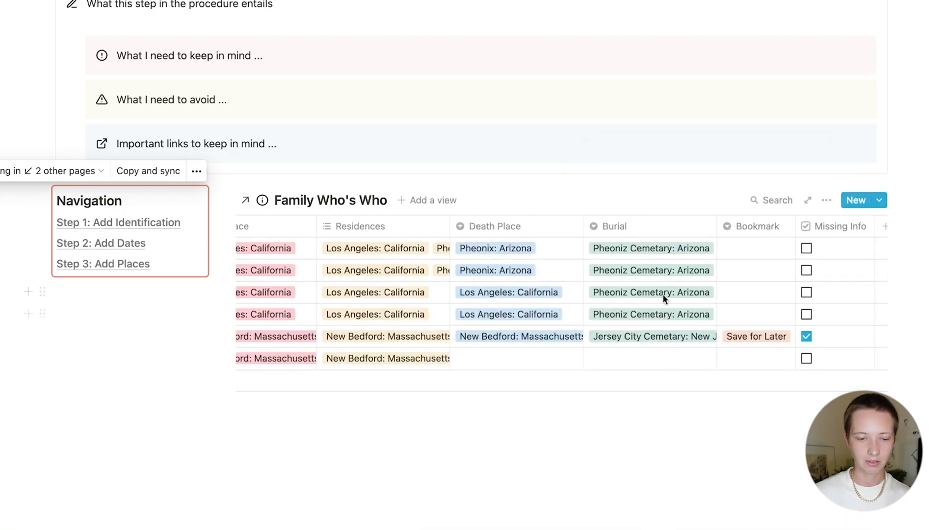
scroll(663, 293, left, 5)
scroll(218, 230, up, 3)
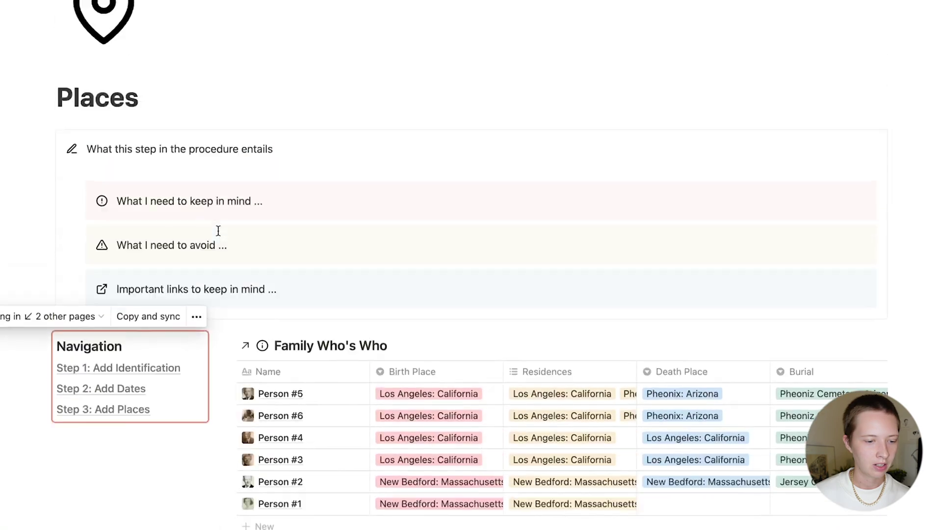
scroll(218, 230, up, 2)
Duplicate the Places page from the Procedure & Bookmarks page.
click(142, 2)
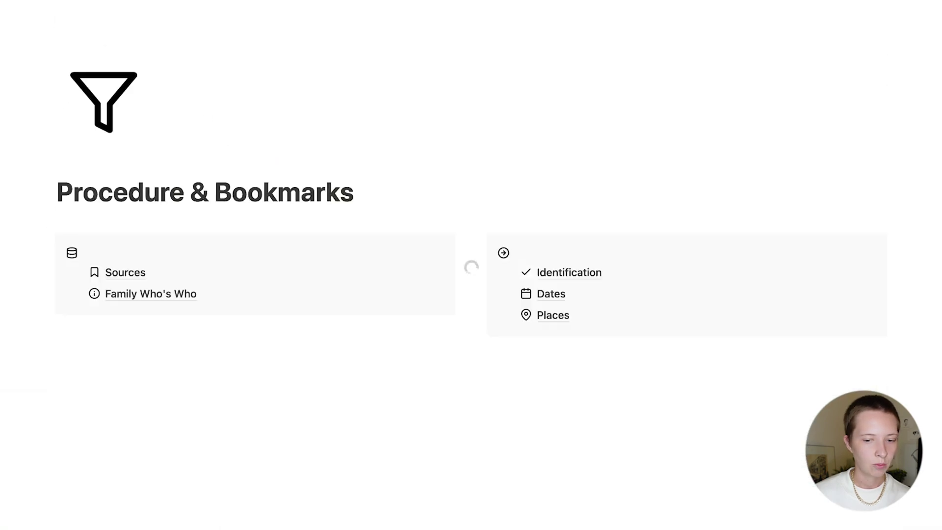
click(509, 315)
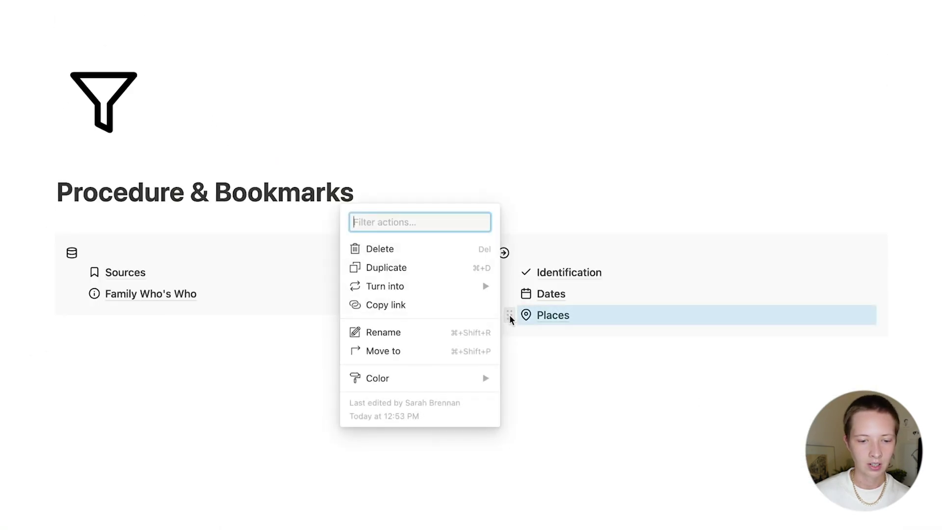
click(400, 276)
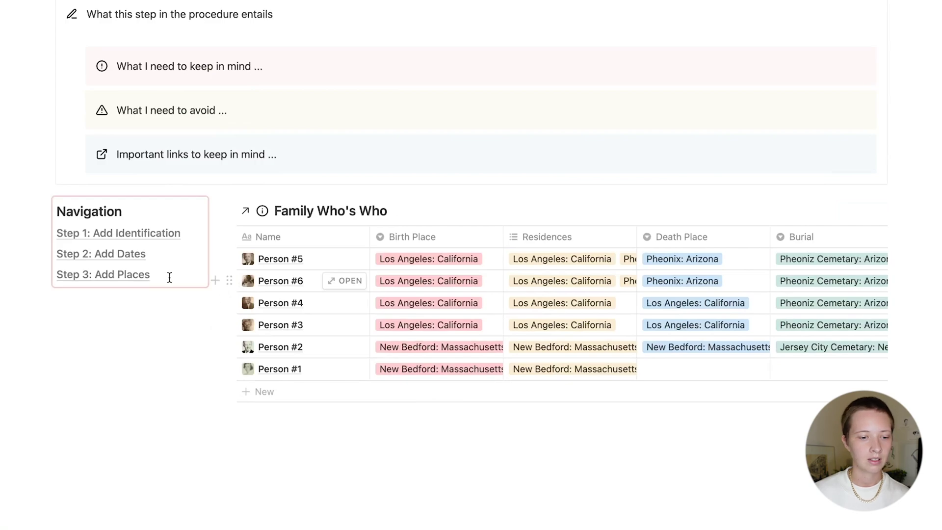
Add a 'Step 4: Add Relationships' line to the Navigation block.
click(171, 276)
key(Return)
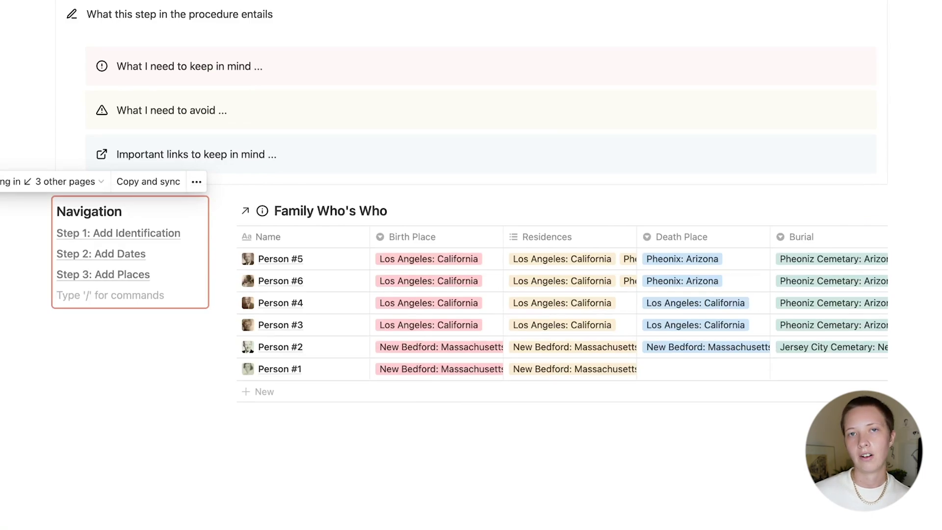
text(Step 4:)
scroll(122, 254, down, 1)
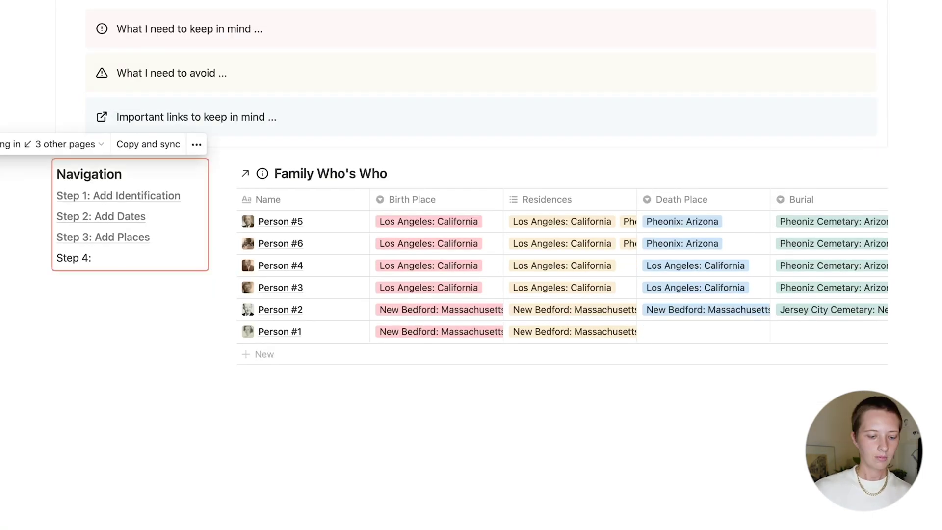
text(Add Relationships)
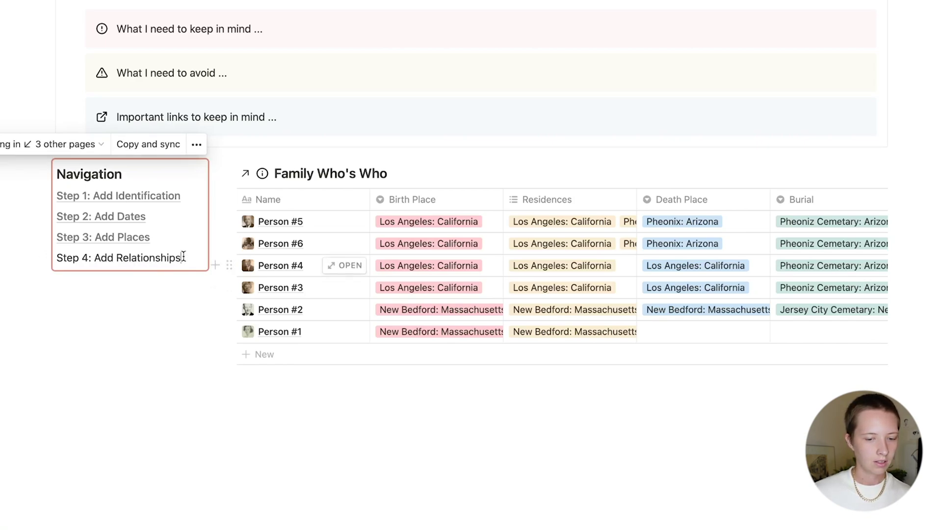
drag(181, 256, 59, 257)
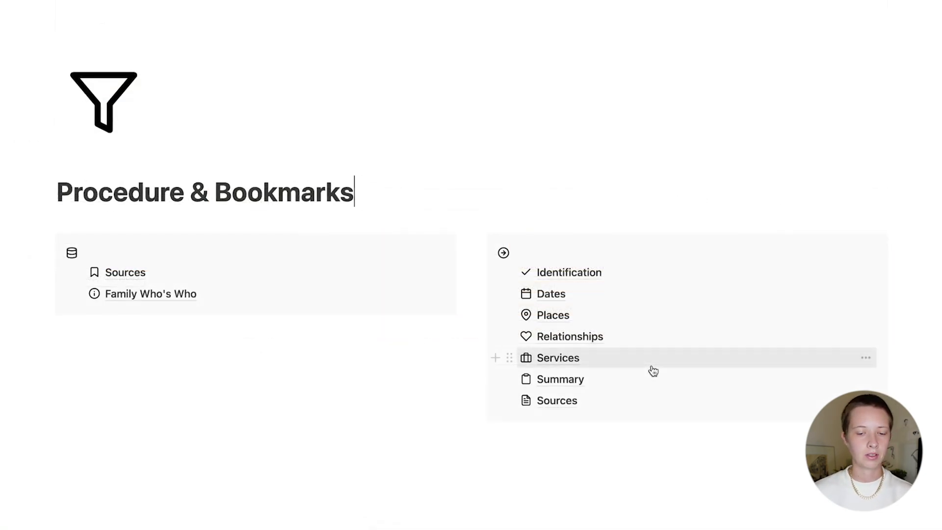
Visit the Identification, Dates and Places step pages in turn.
click(574, 273)
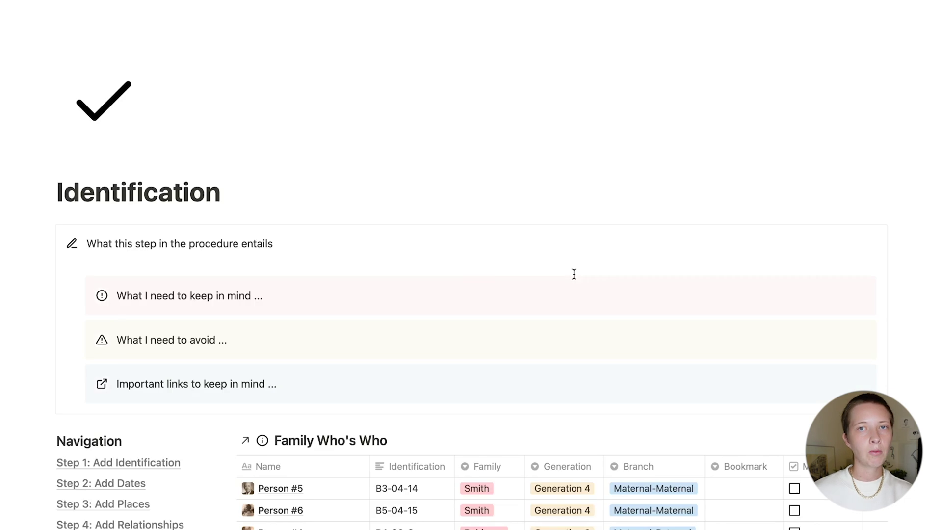
scroll(573, 273, down, 5)
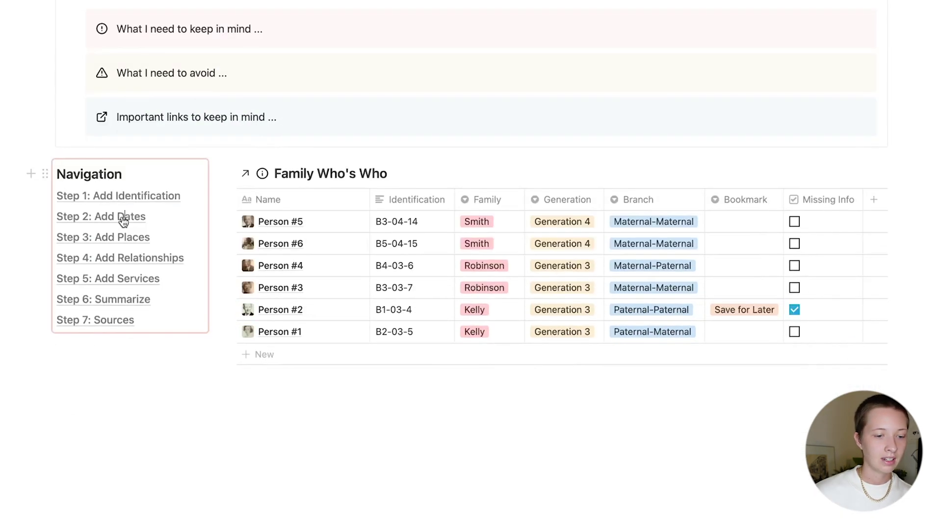
click(121, 216)
scroll(122, 217, down, 2)
scroll(122, 219, down, 3)
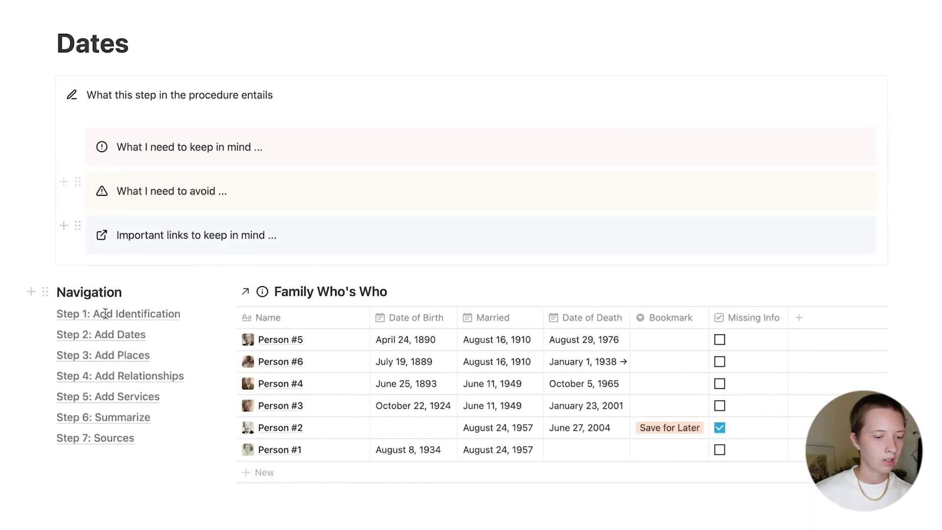
click(107, 357)
scroll(105, 351, down, 6)
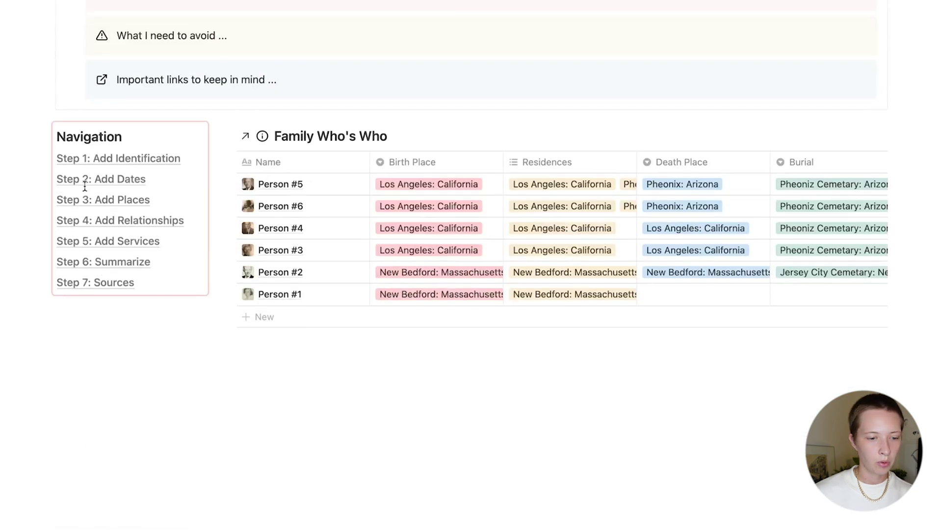
Add a 'Something else' line after Step 7: Sources, check it on Services, then delete it.
click(96, 282)
click(160, 324)
key(Return)
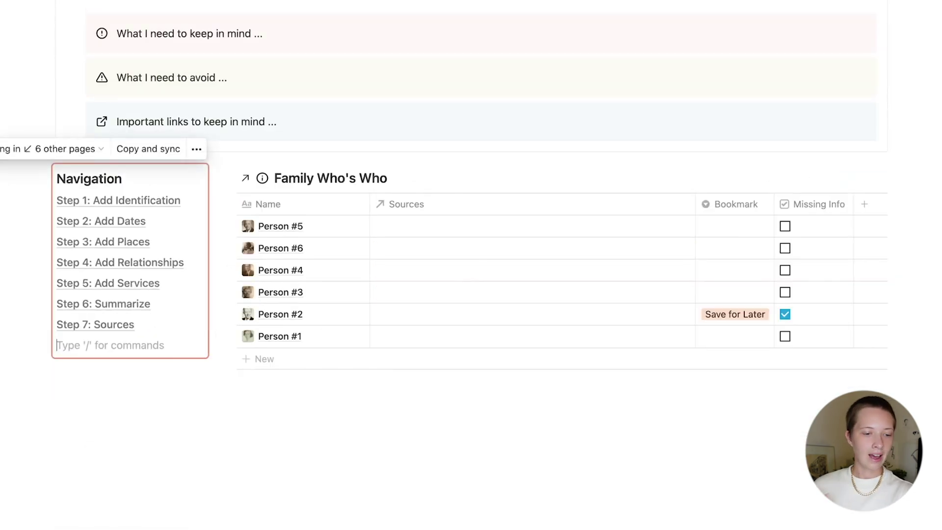
text(Something else)
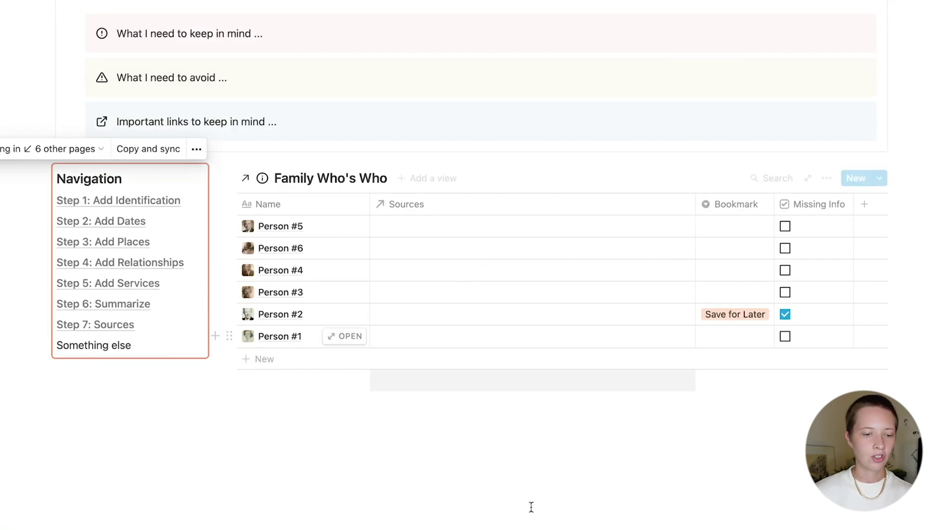
click(507, 469)
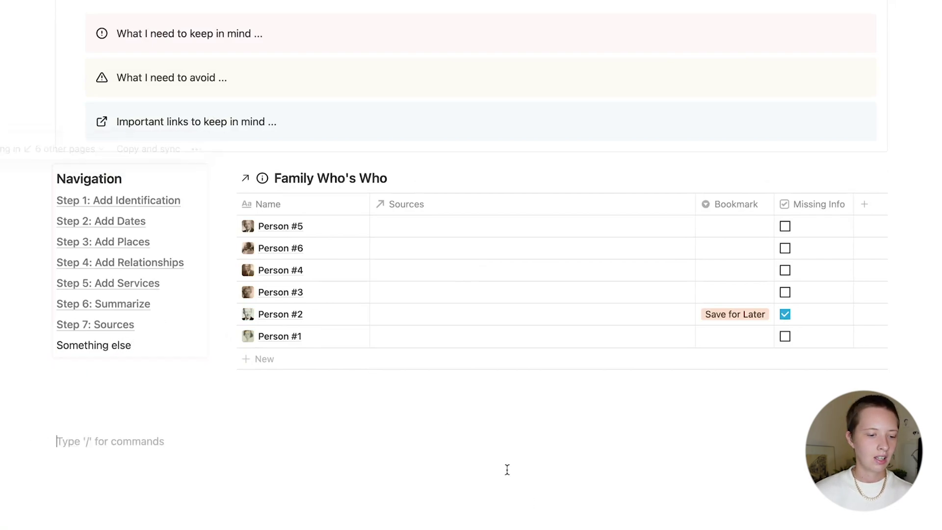
click(87, 285)
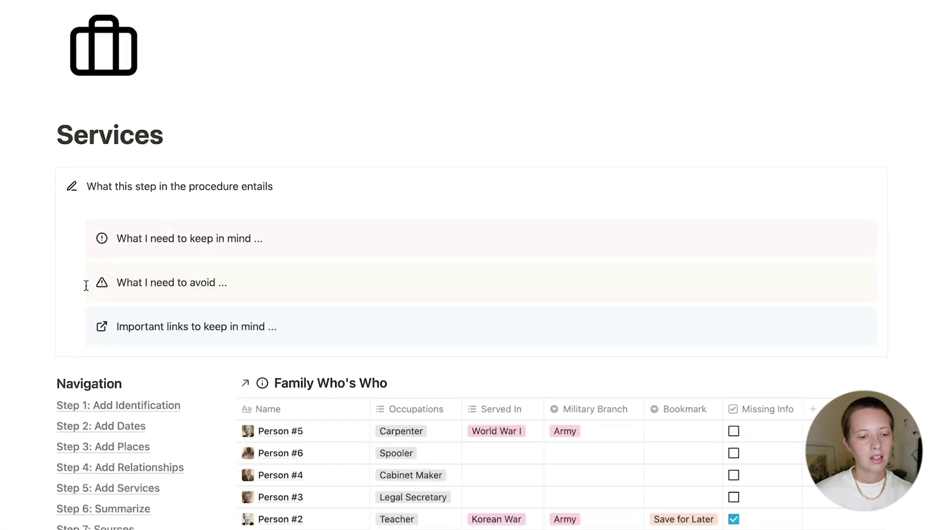
scroll(86, 285, down, 5)
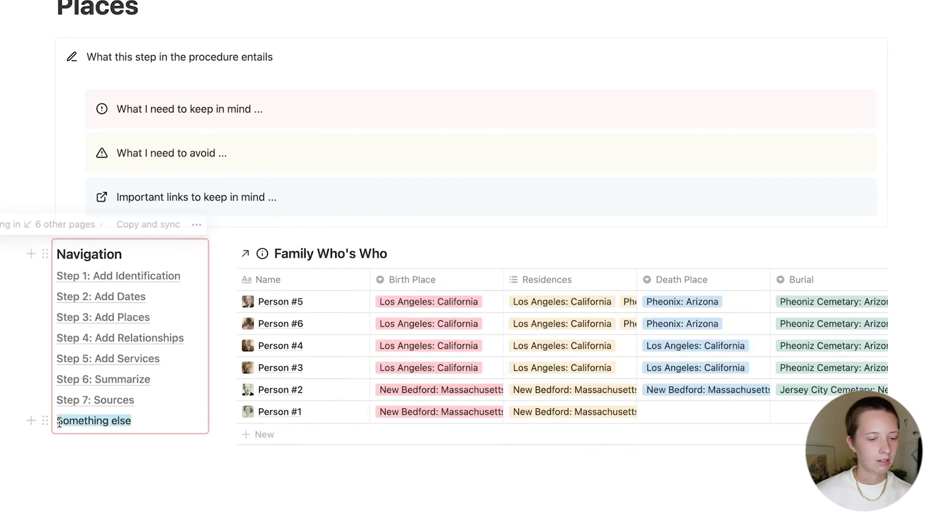
key(BackSpace)
key(BackSpace)
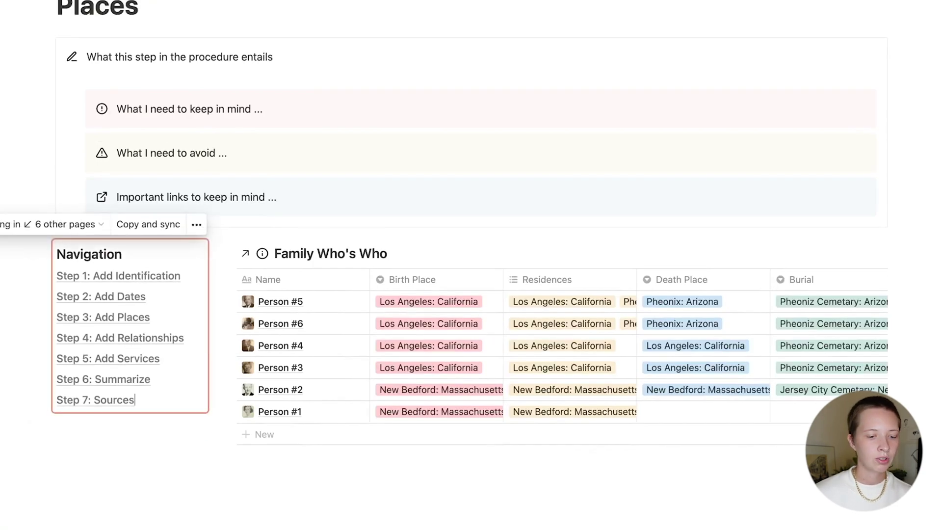
scroll(470, 245, up, 4)
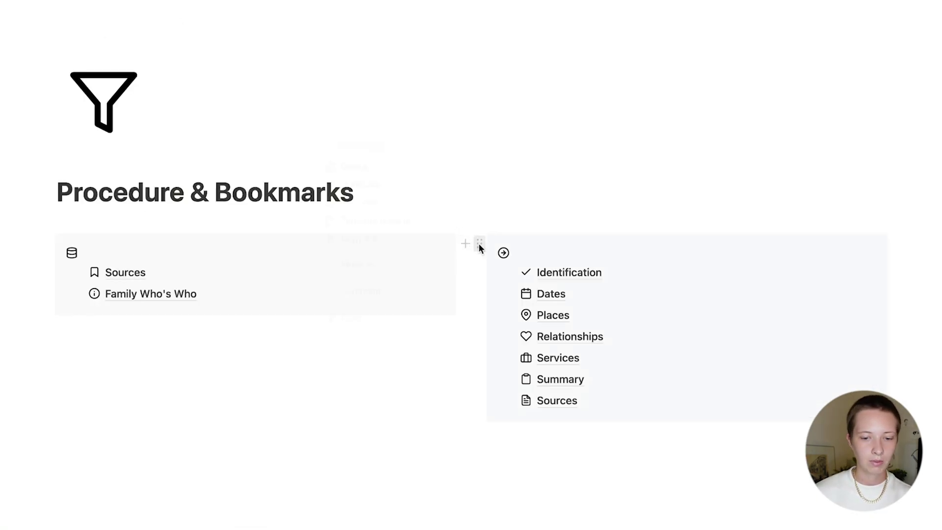
Turn the step-page list into a synced block and copy it for syncing.
click(480, 243)
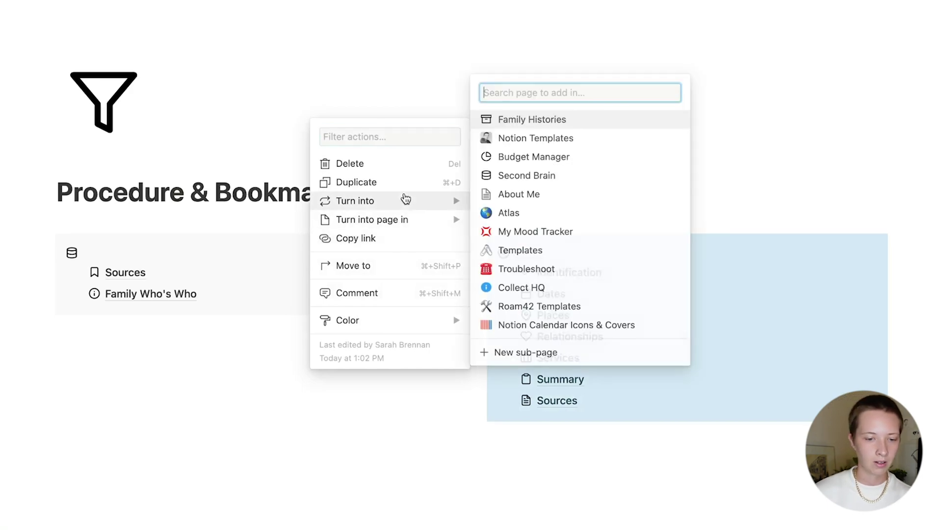
mouse_move(431, 202)
click(520, 322)
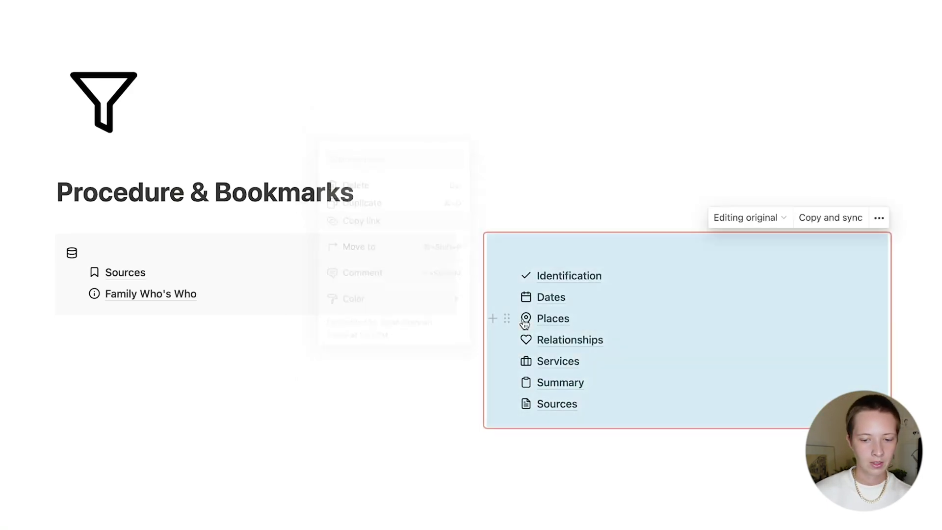
click(475, 244)
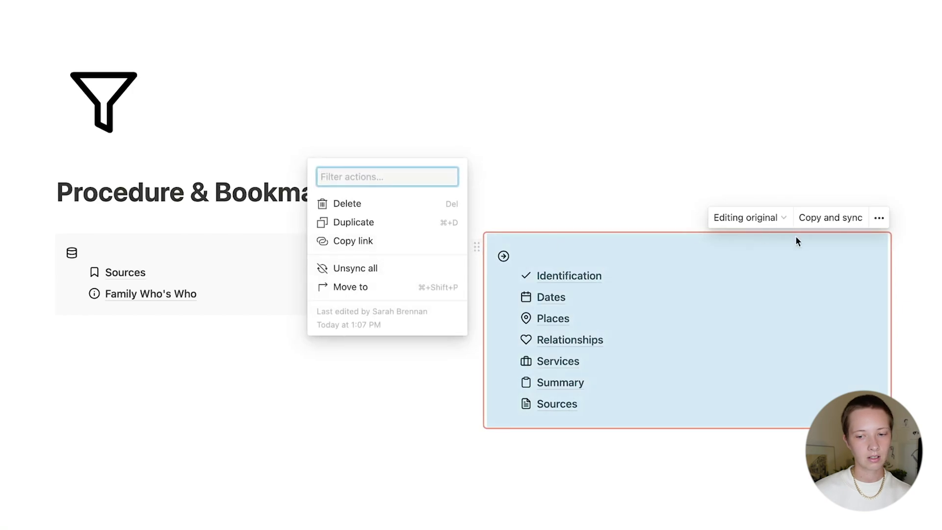
click(839, 218)
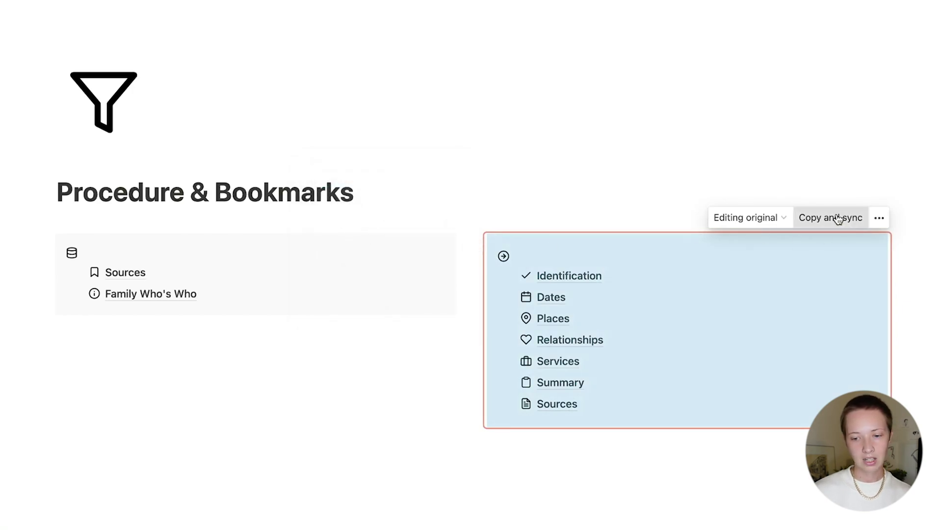
Paste the synced step list below Navigation on the Identification page.
click(551, 275)
scroll(279, 340, down, 3)
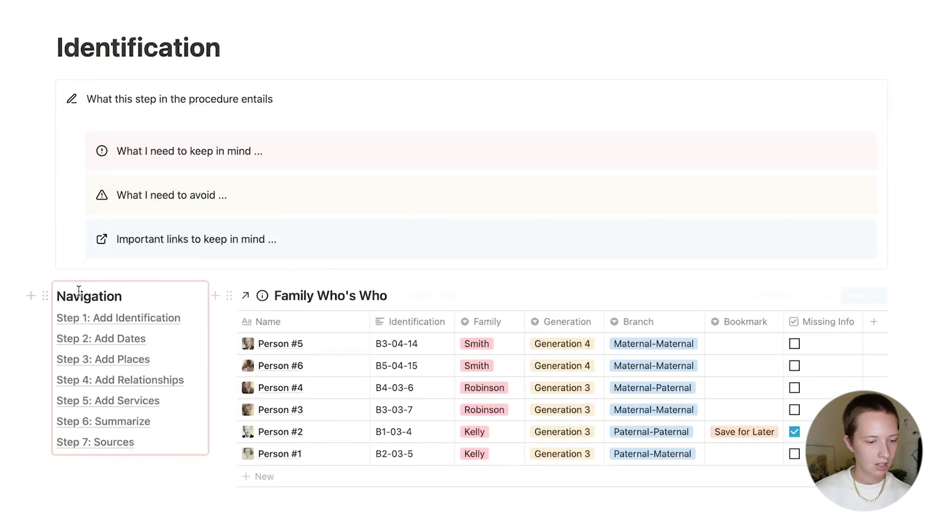
click(30, 295)
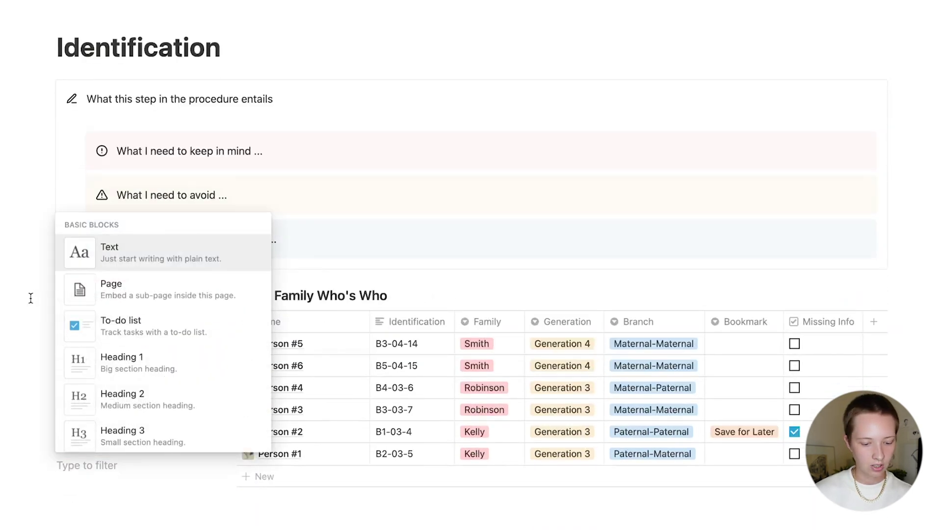
key(Escape)
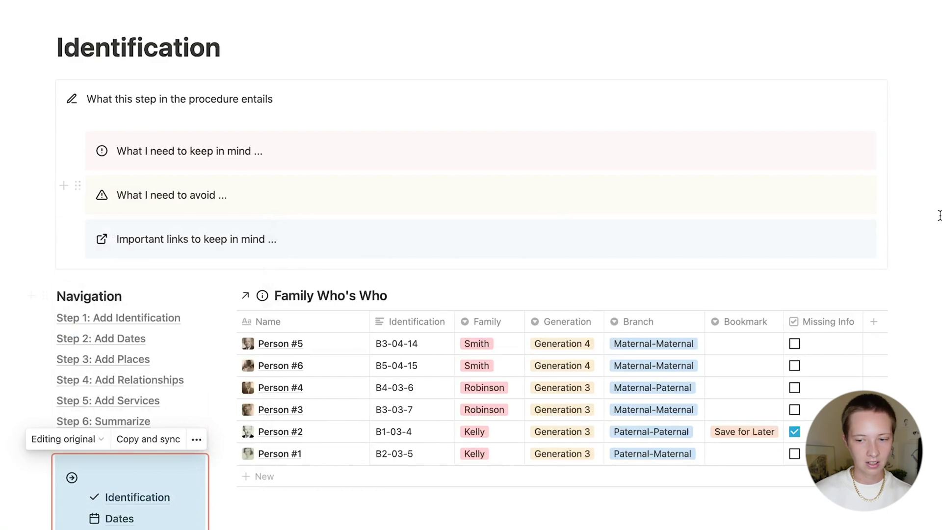
click(940, 215)
scroll(939, 215, down, 5)
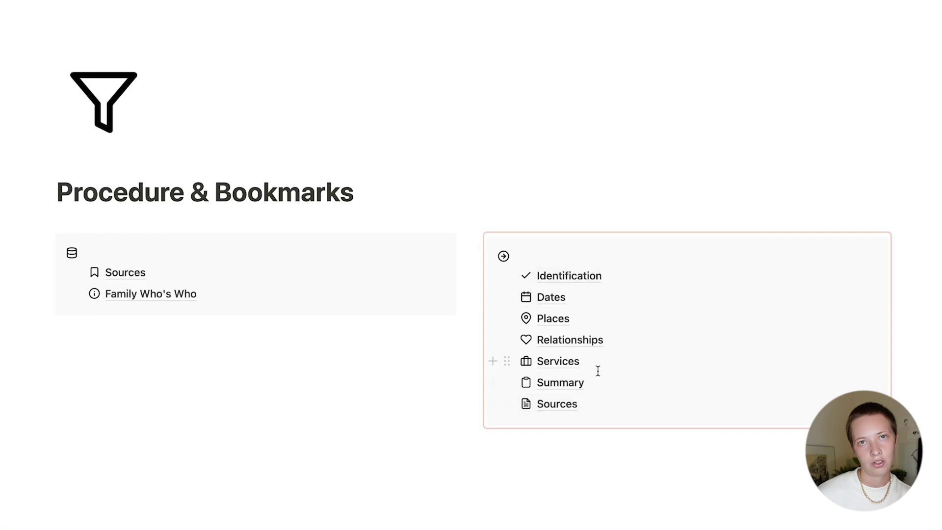
Open the Identification step page.
click(580, 278)
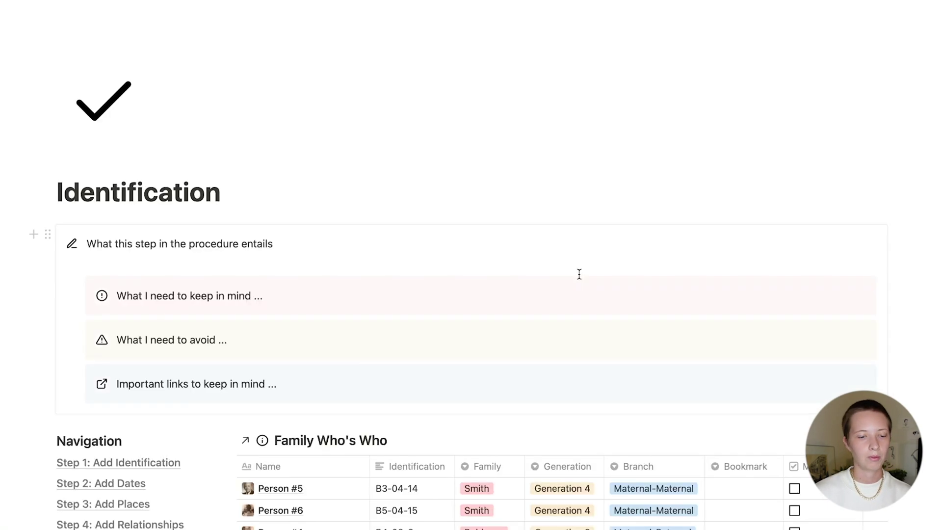
scroll(137, 390, down, 6)
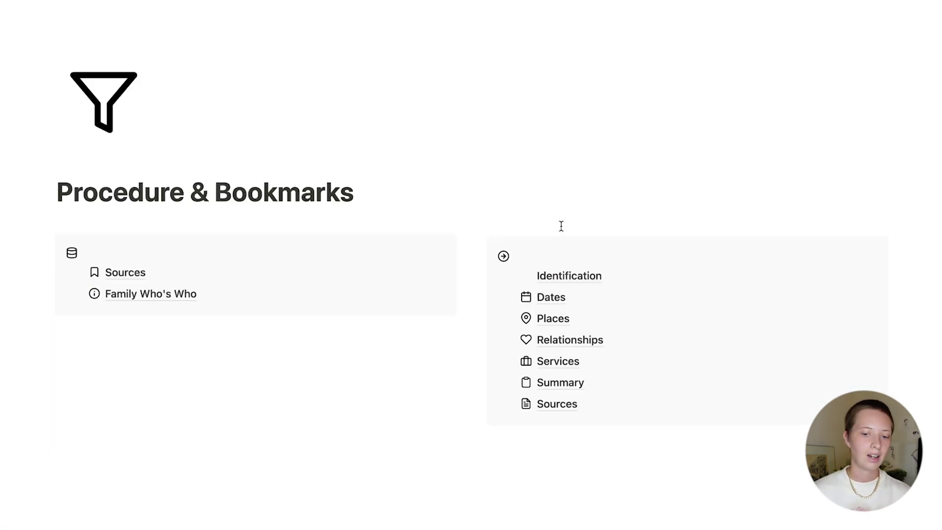
click(577, 278)
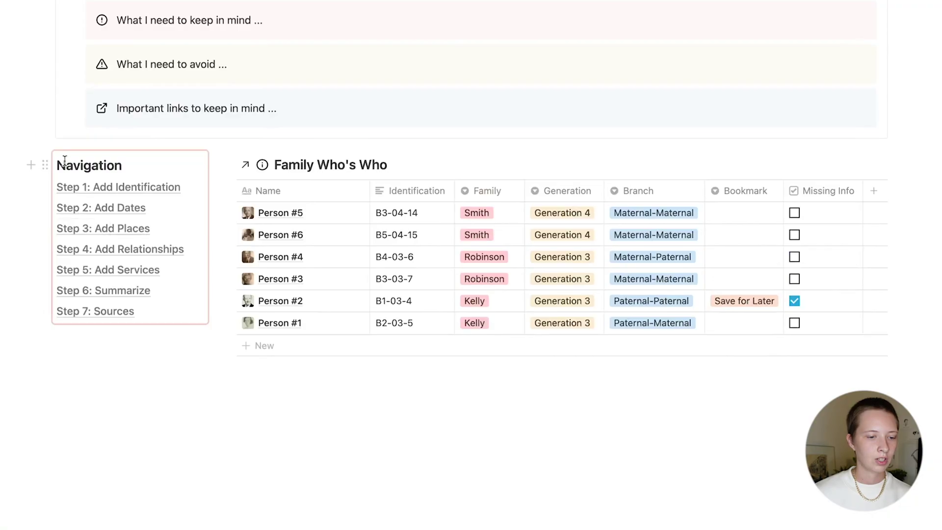
scroll(106, 160, up, 10)
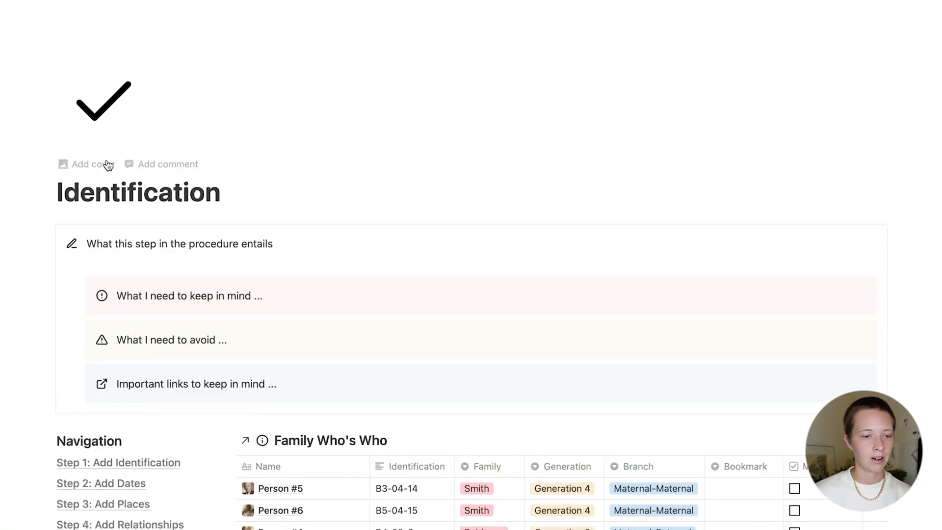
scroll(105, 161, down, 8)
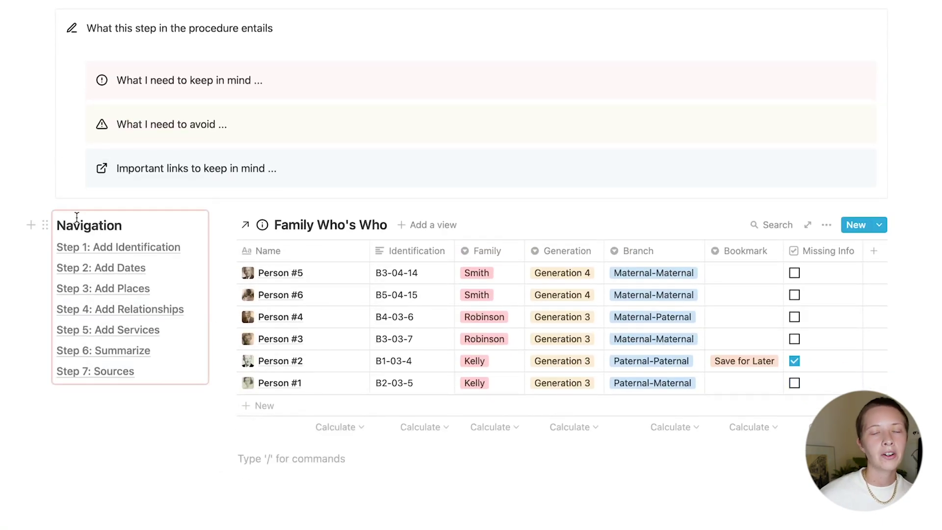
Unsync all copies of the Navigation synced block and confirm.
click(78, 217)
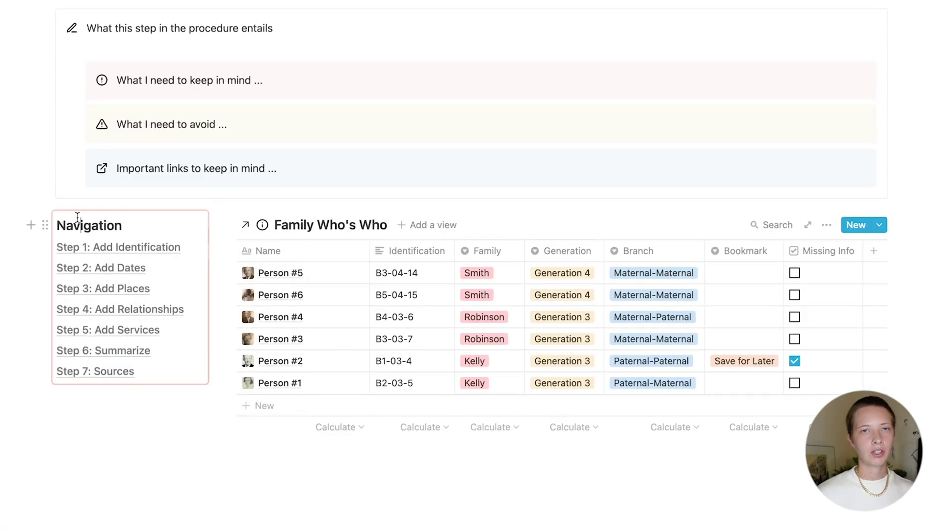
click(108, 224)
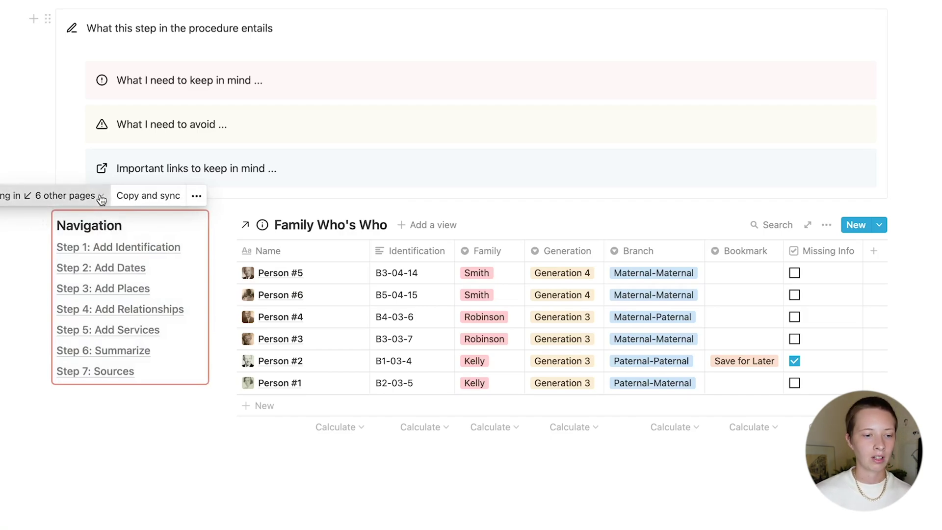
click(101, 197)
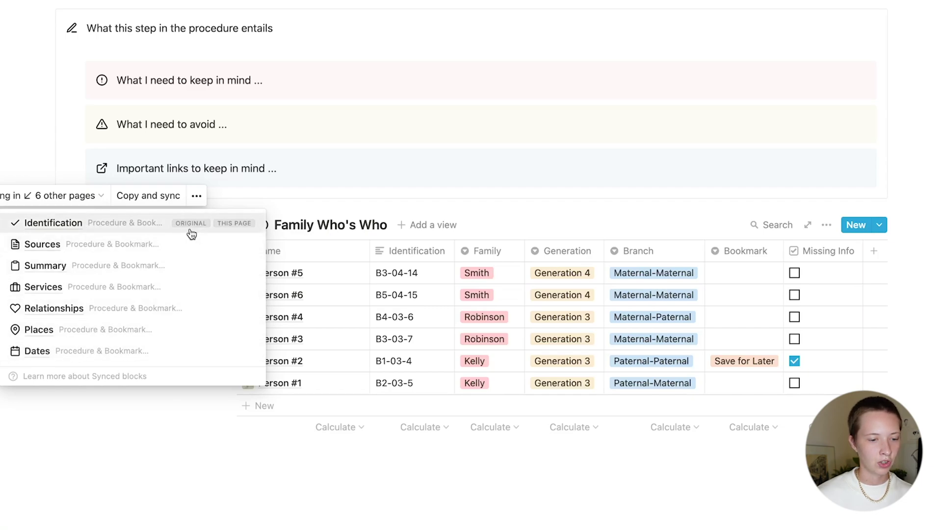
click(77, 226)
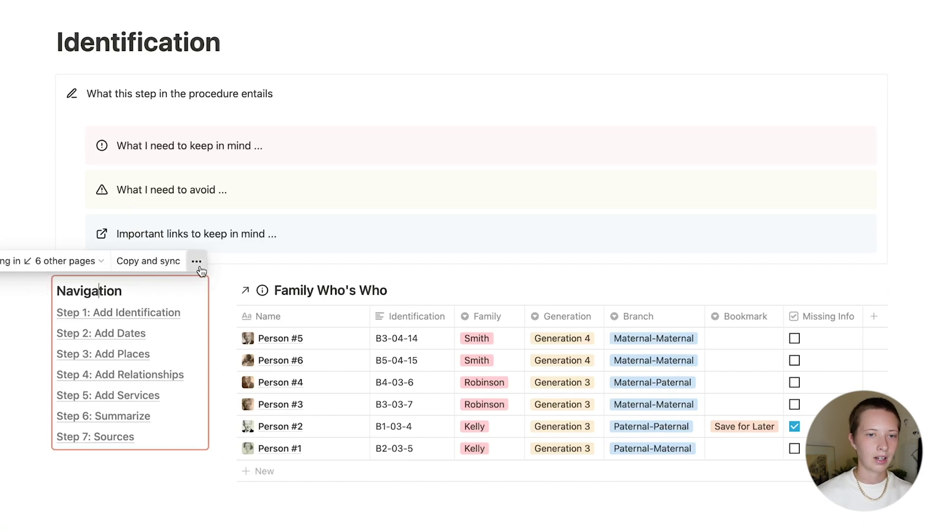
click(199, 267)
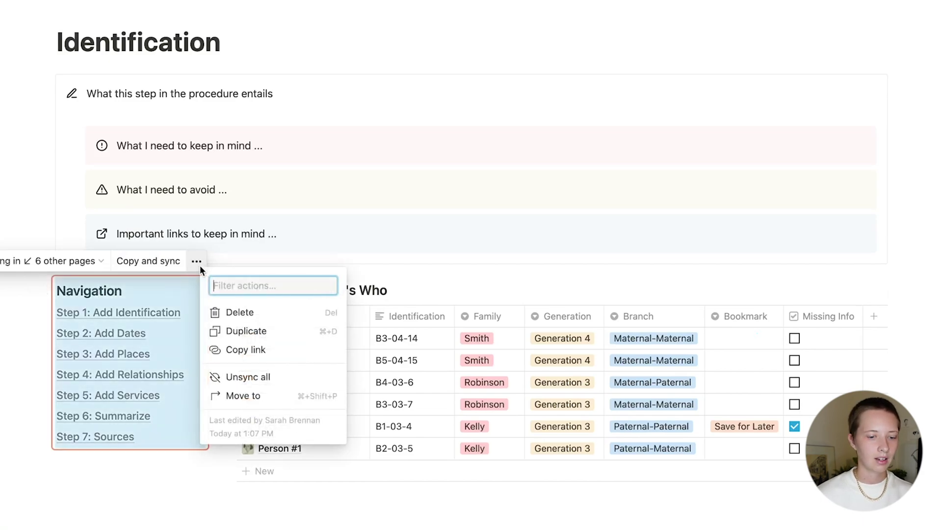
click(268, 378)
click(533, 290)
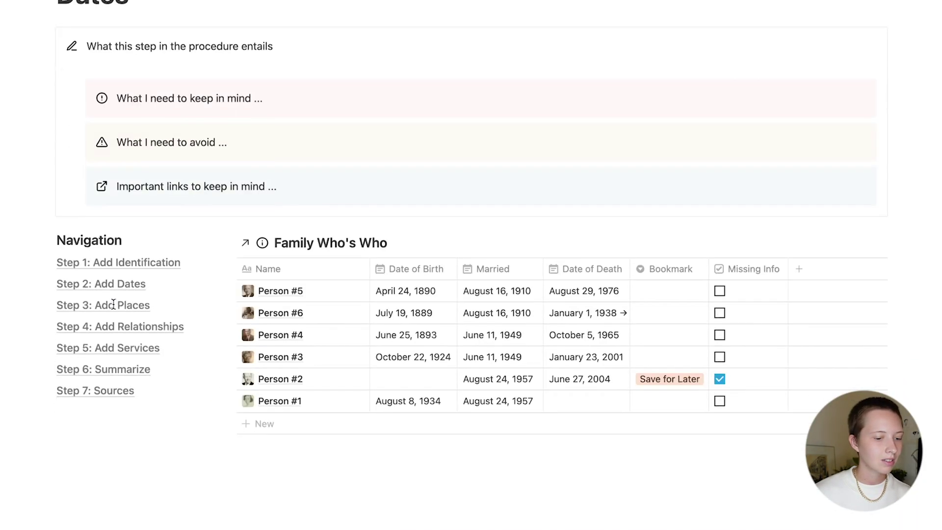
Move through the Places and Relationships pages to the Services step page.
click(117, 307)
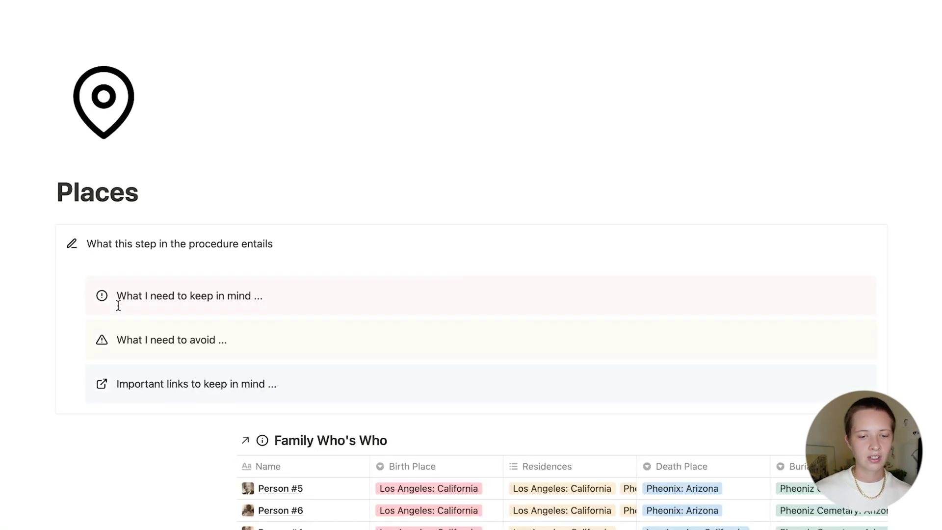
scroll(119, 305, down, 2)
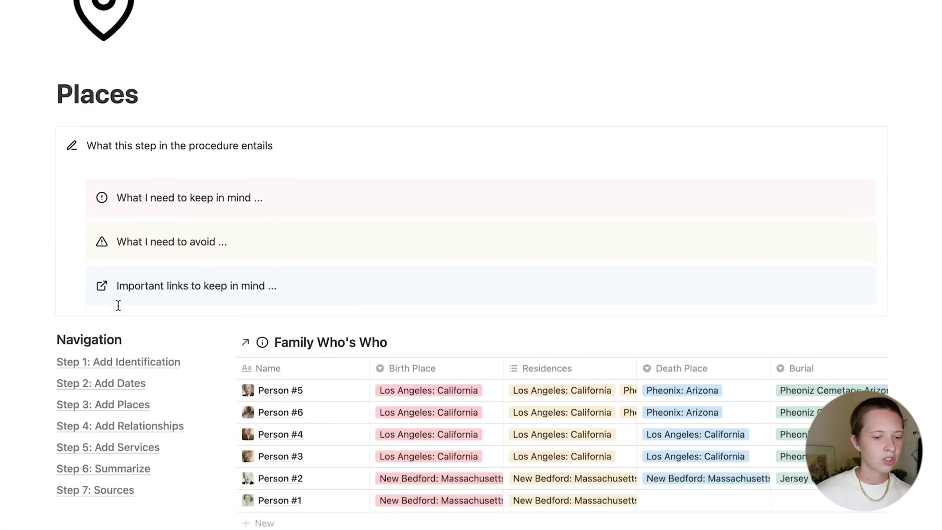
click(125, 426)
scroll(124, 422, down, 6)
scroll(124, 354, up, 1)
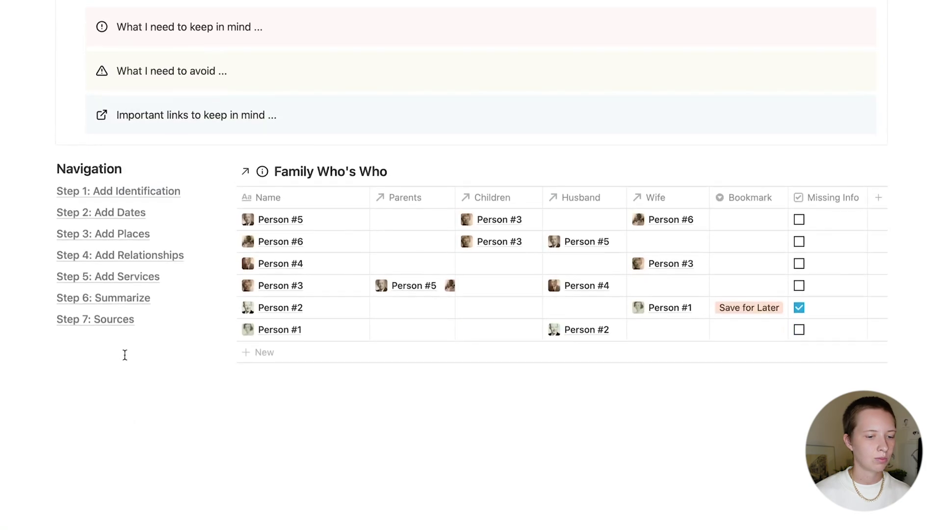
click(117, 276)
scroll(117, 280, down, 3)
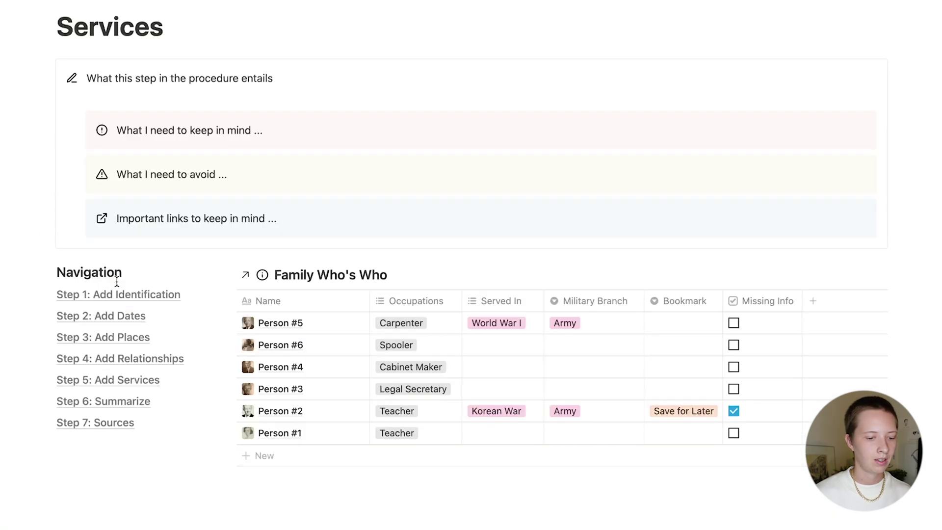
Colour the Step 1 link red on the Identification page.
click(116, 294)
scroll(48, 188, down, 4)
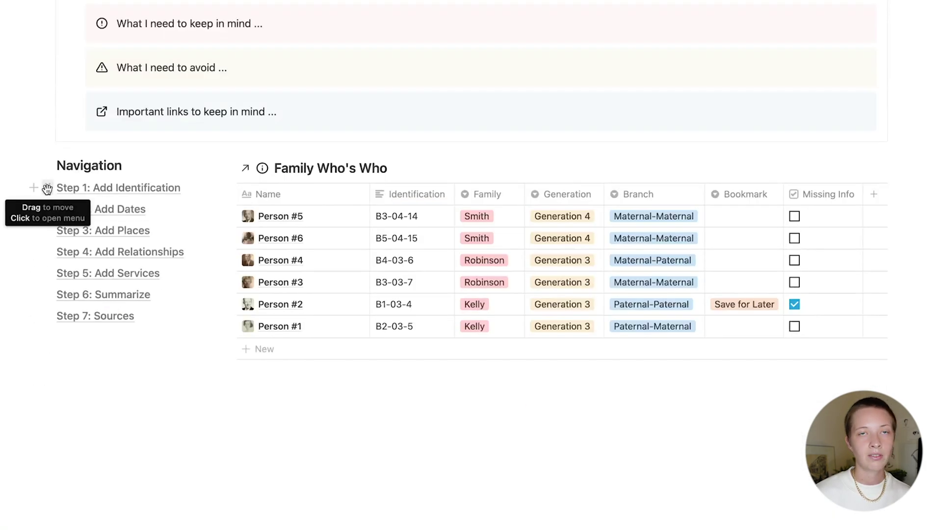
scroll(191, 289, up, 5)
scroll(191, 288, down, 5)
click(48, 209)
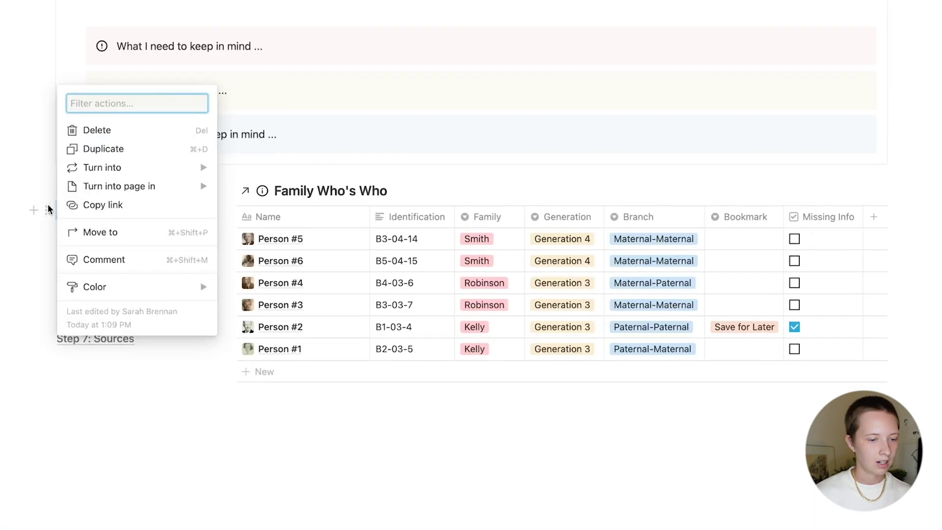
mouse_move(137, 288)
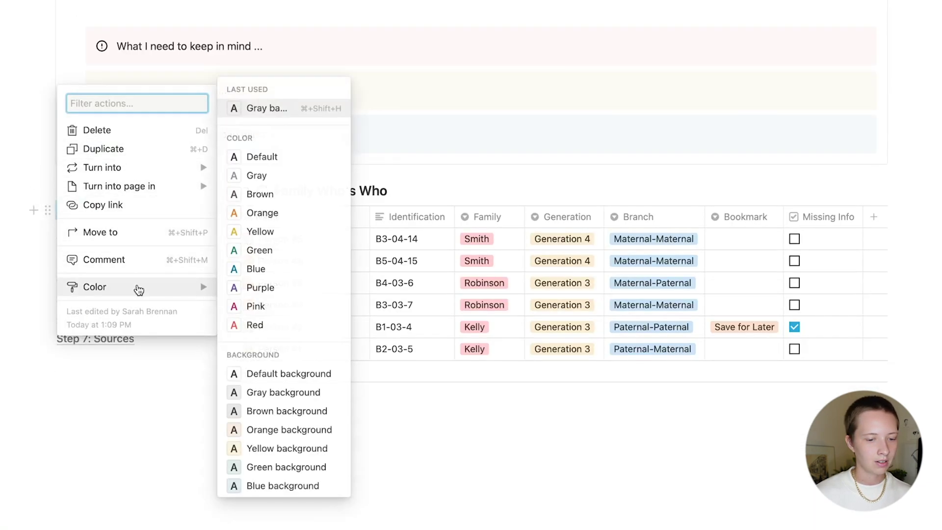
click(280, 322)
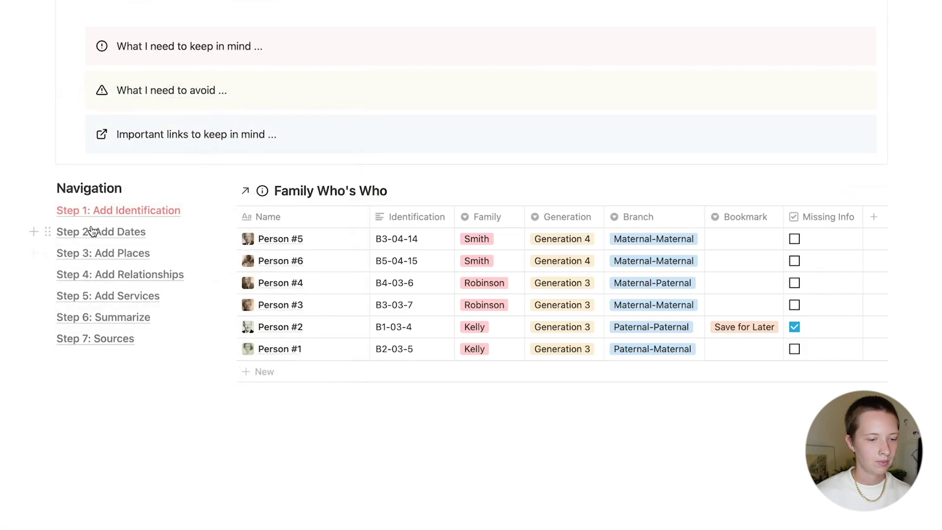
Colour the Step 2 link red on the Dates page.
click(92, 230)
scroll(92, 231, down, 5)
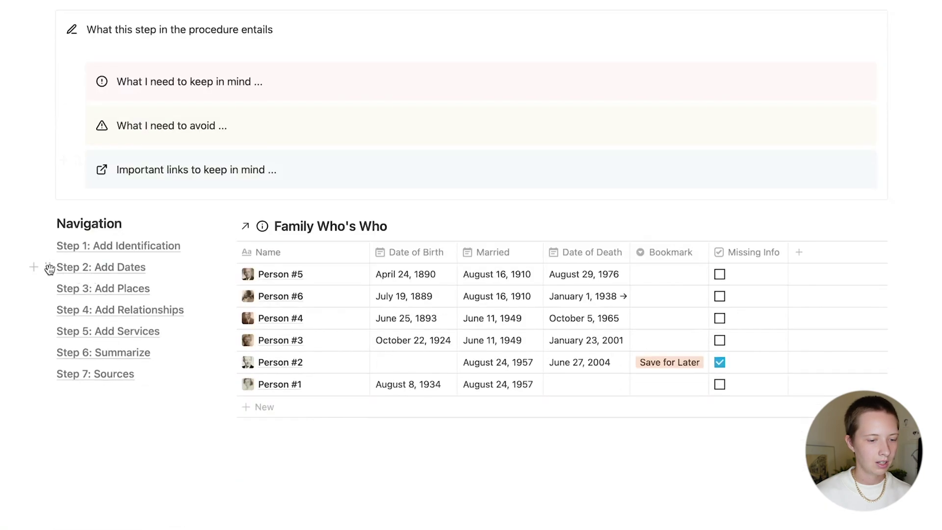
click(45, 266)
mouse_move(129, 350)
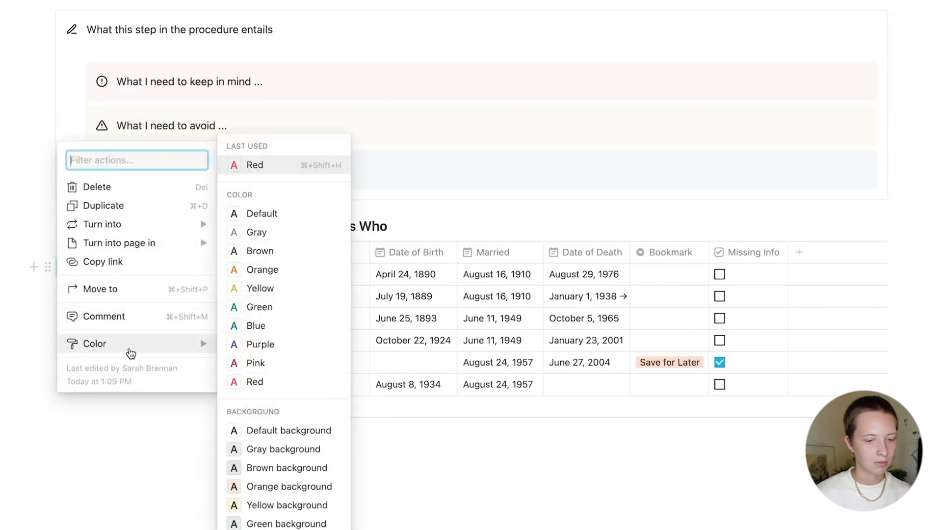
click(269, 382)
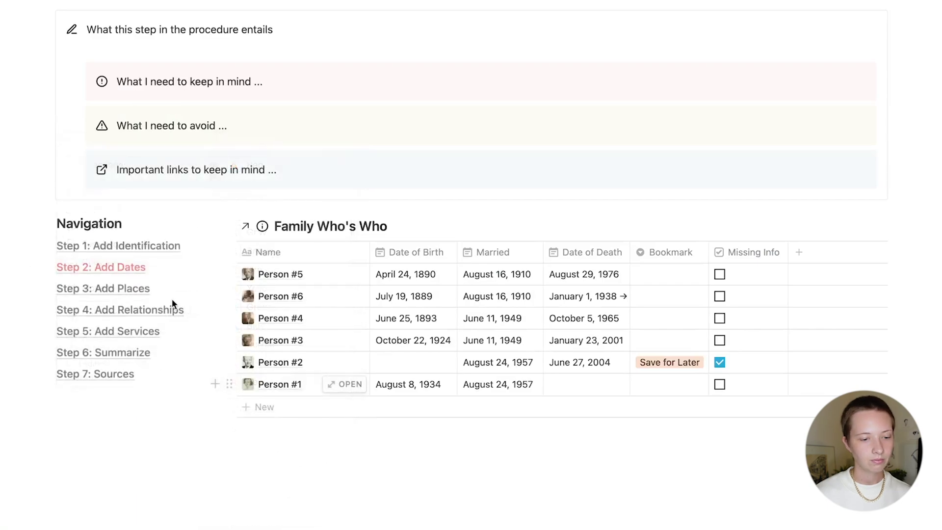
Colour the Step 3 link red on Places, and the Step 7 link red too.
click(102, 289)
scroll(75, 276, down, 5)
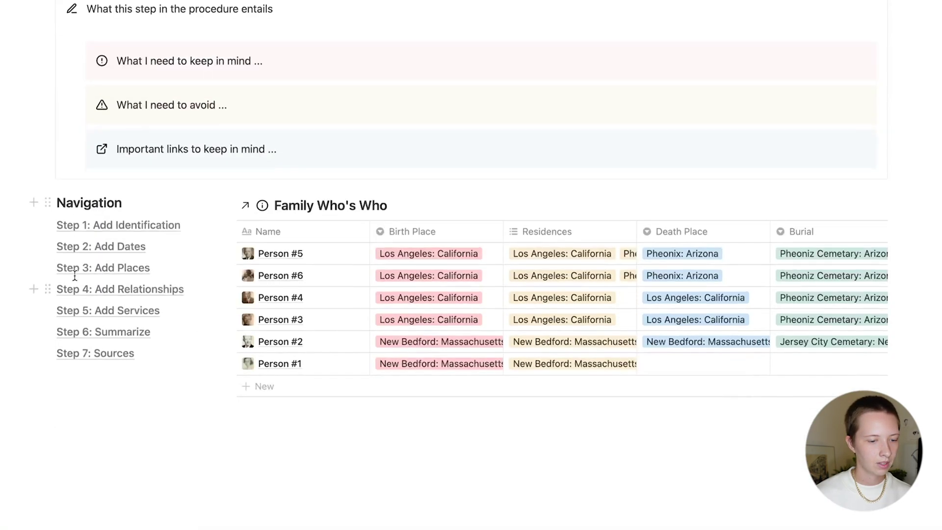
click(48, 268)
mouse_move(126, 346)
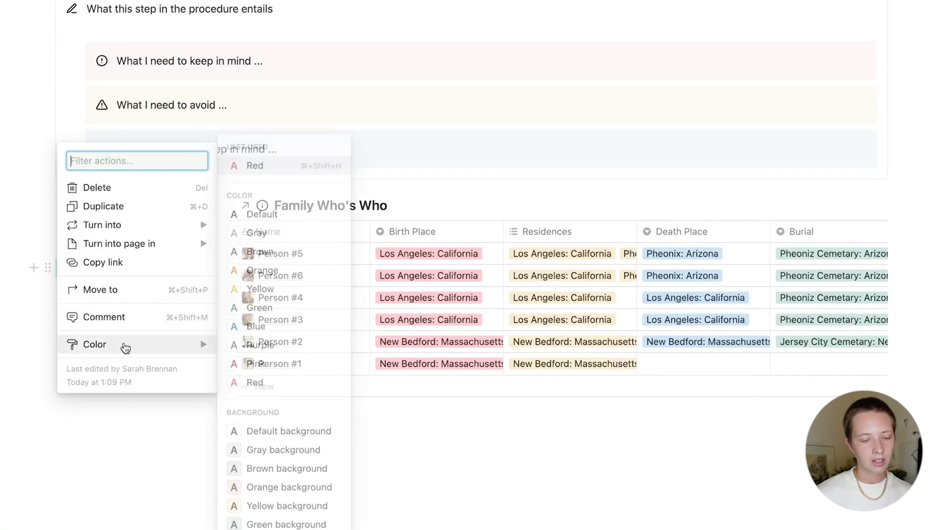
click(272, 382)
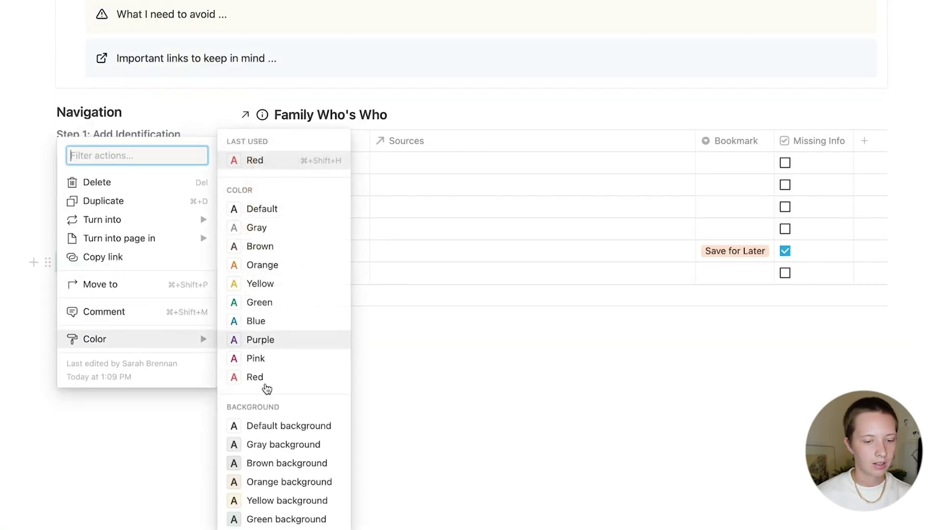
click(254, 377)
Check the red links on the Identification, Dates and Places pages.
click(120, 134)
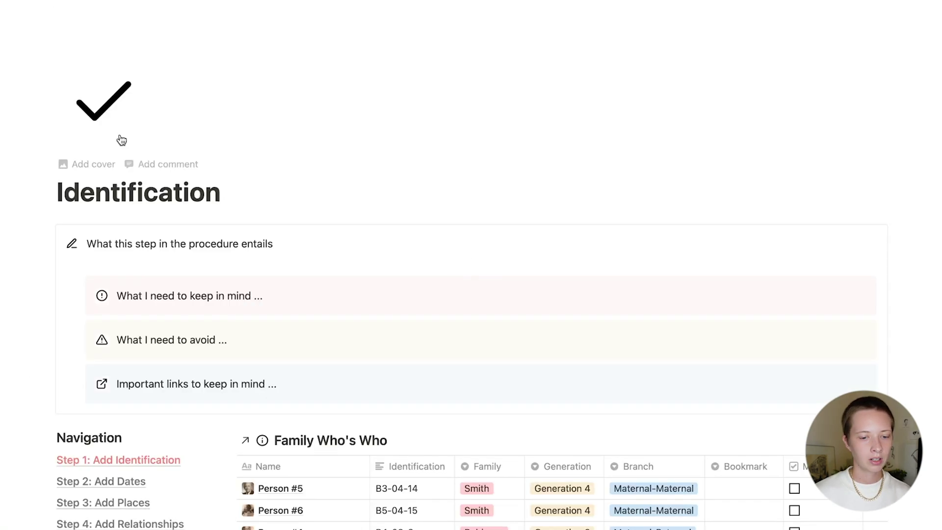
scroll(185, 301, down, 5)
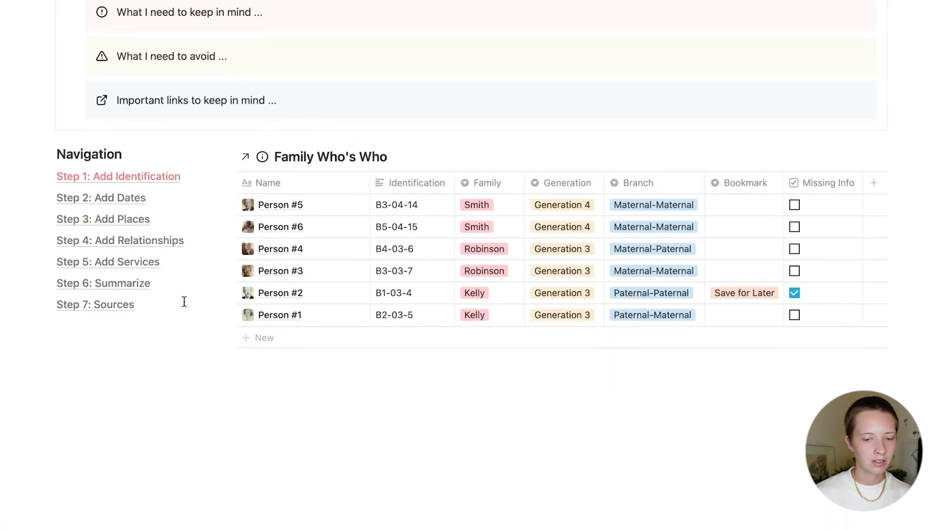
click(98, 198)
scroll(96, 201, down, 5)
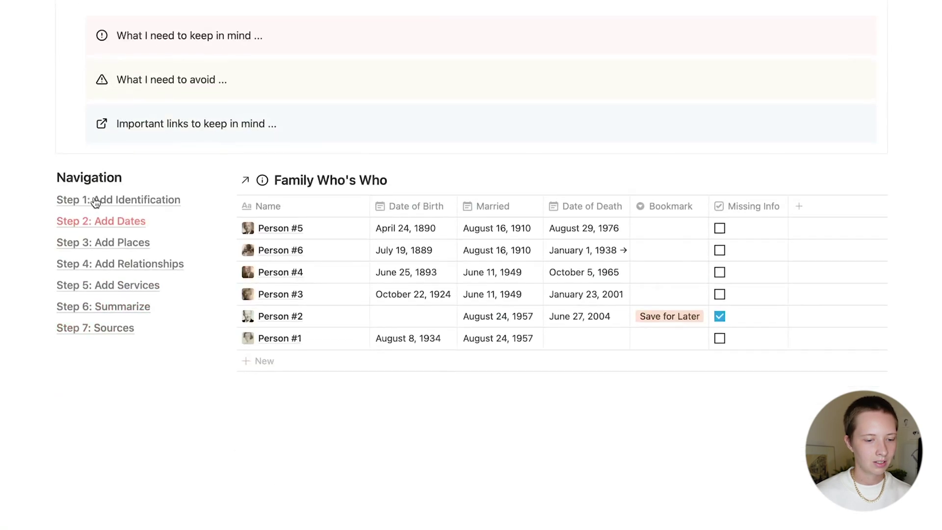
click(93, 243)
scroll(108, 274, down, 5)
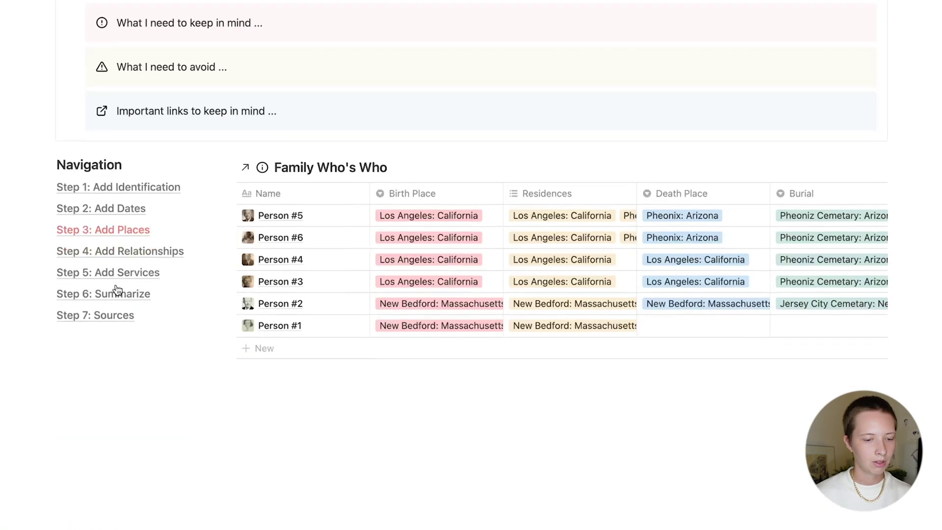
click(92, 253)
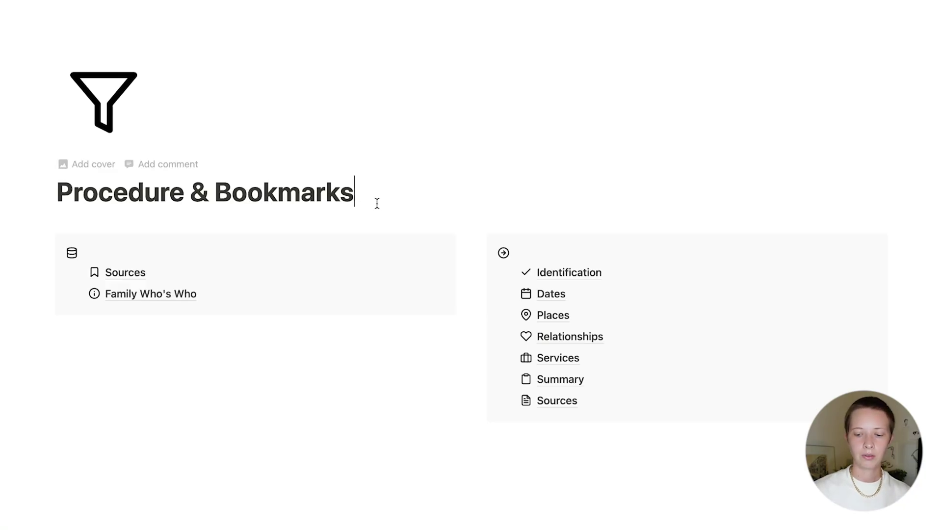
Insert a linked Family Who's Who database view under the title using /linked.
key(Return)
text(/)
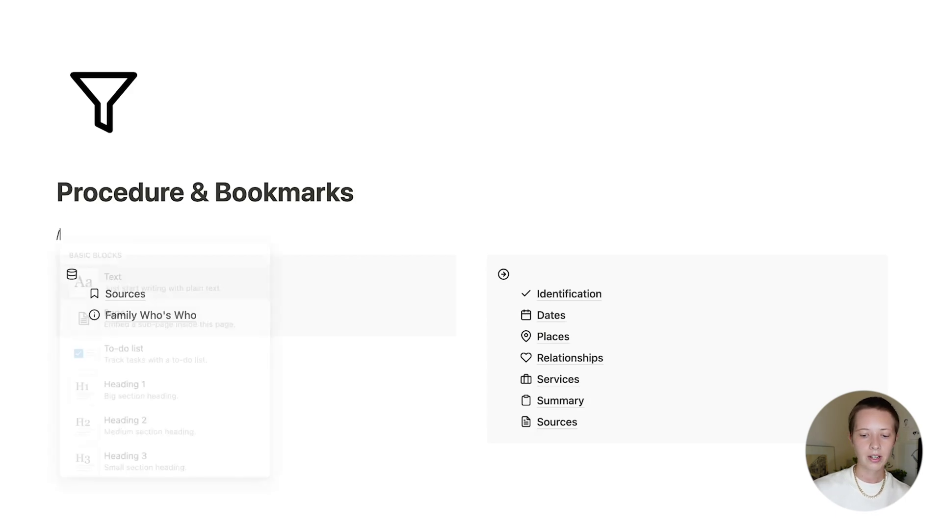
text(linked)
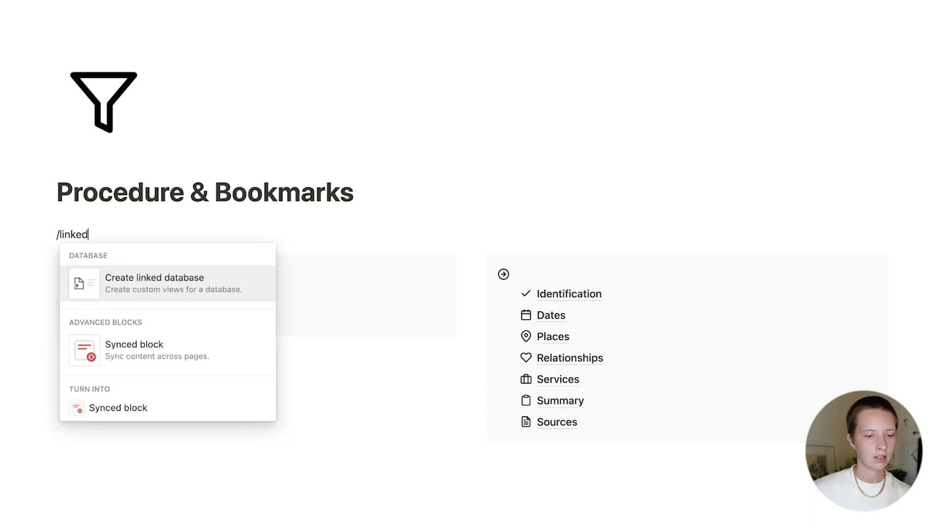
key(Return)
text(Famil)
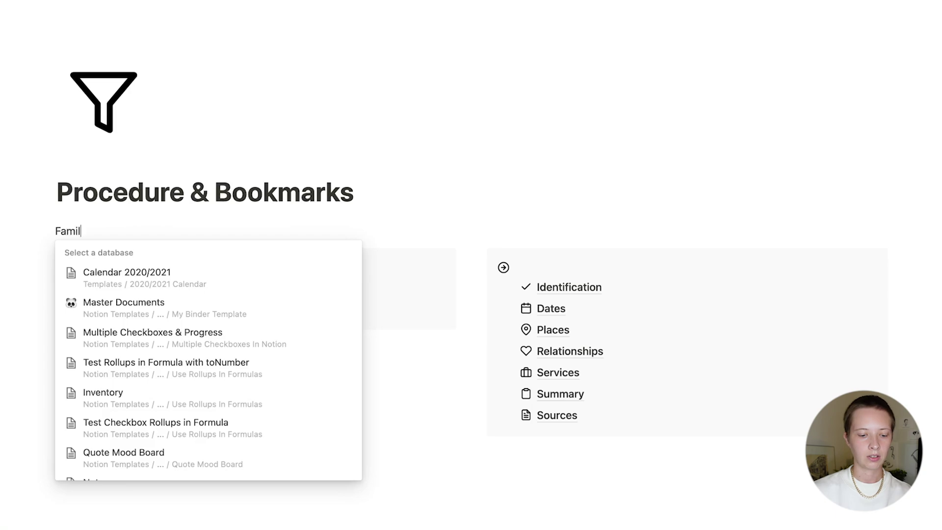
text(y Who's WH)
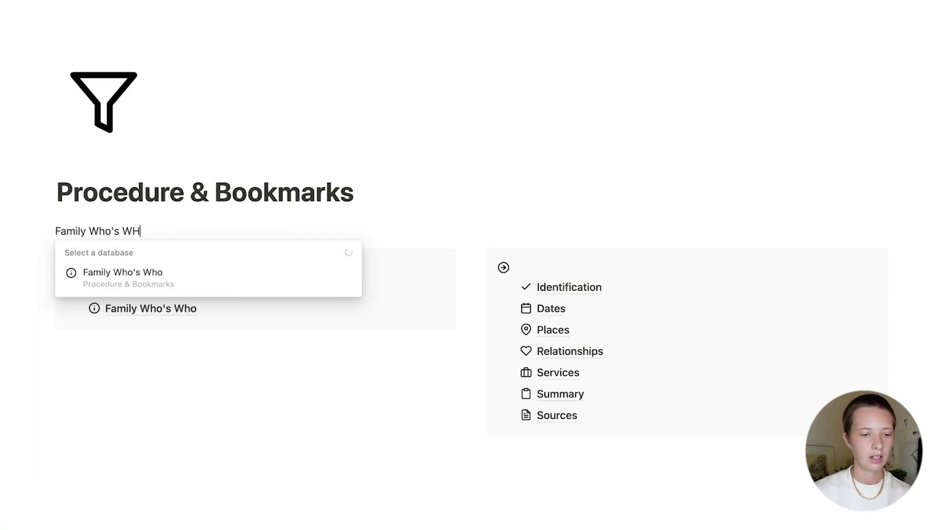
key(Return)
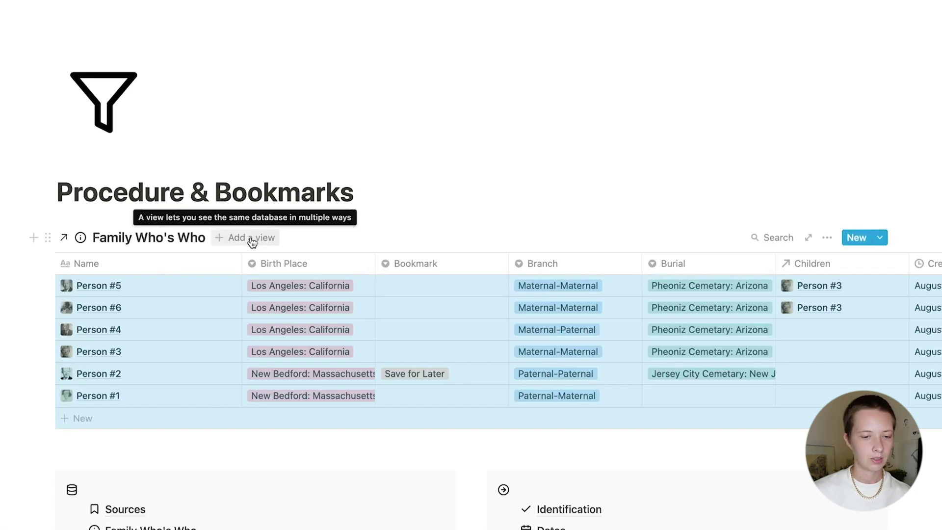
Replace the table with a board view and hide the empty No Family group.
click(254, 238)
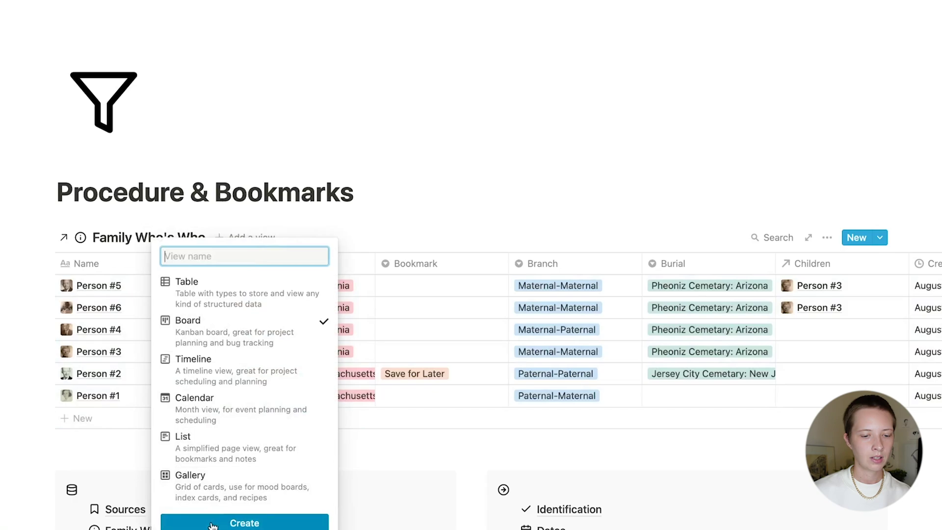
click(230, 521)
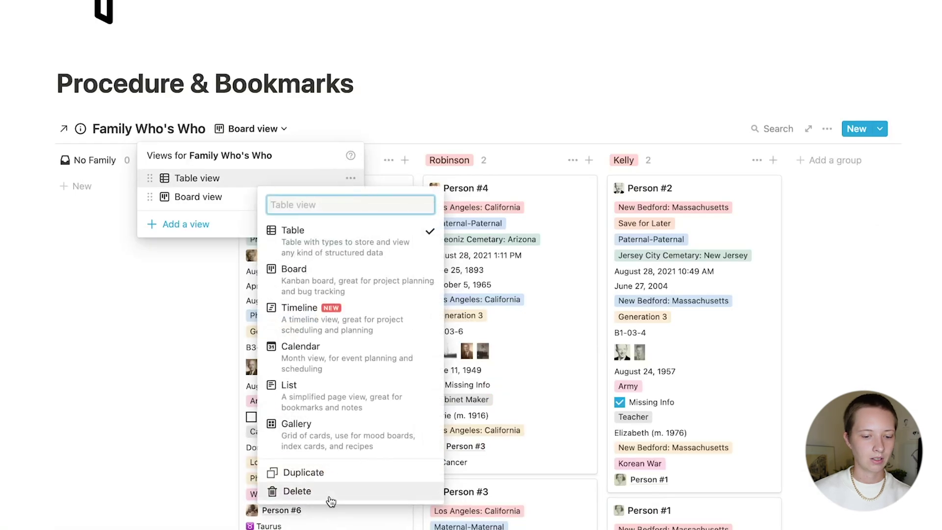
click(325, 491)
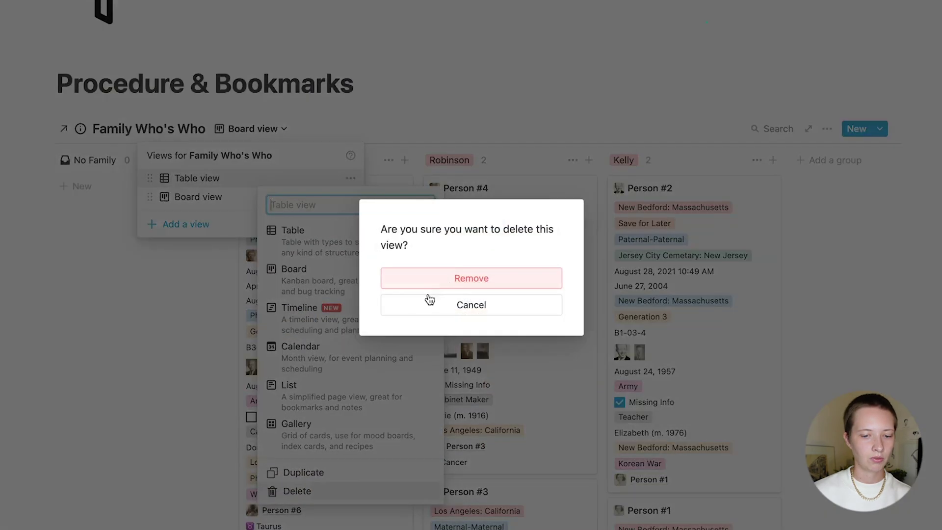
click(409, 281)
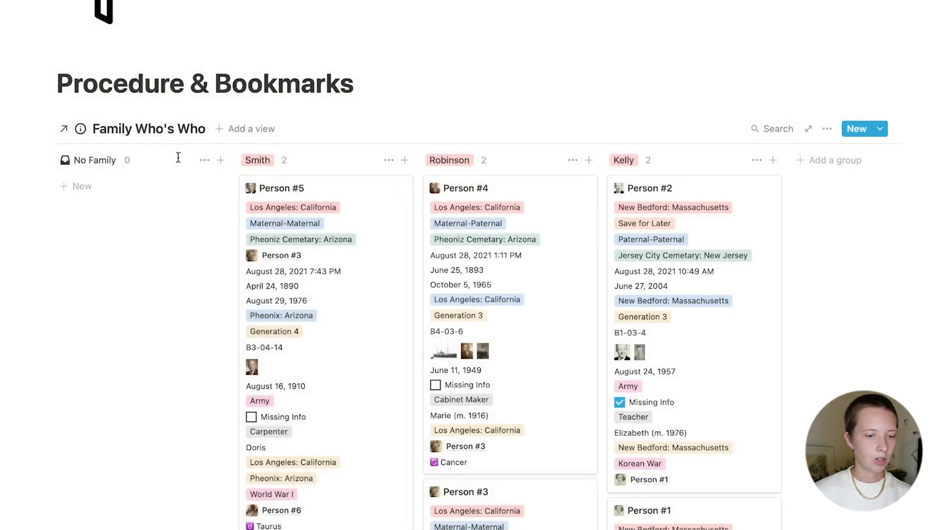
click(205, 160)
click(214, 181)
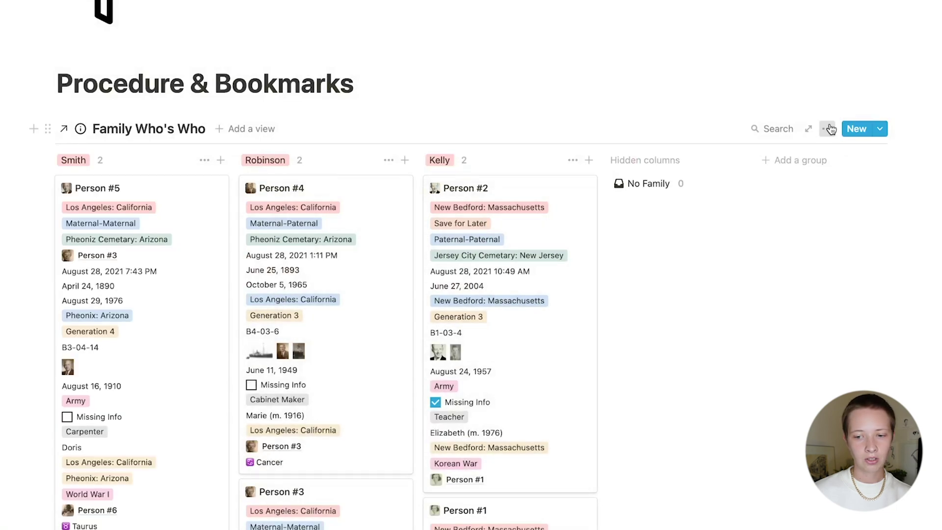
Hide Birth Place, Bookmark, Branch and Burial from the board cards.
click(830, 127)
click(838, 241)
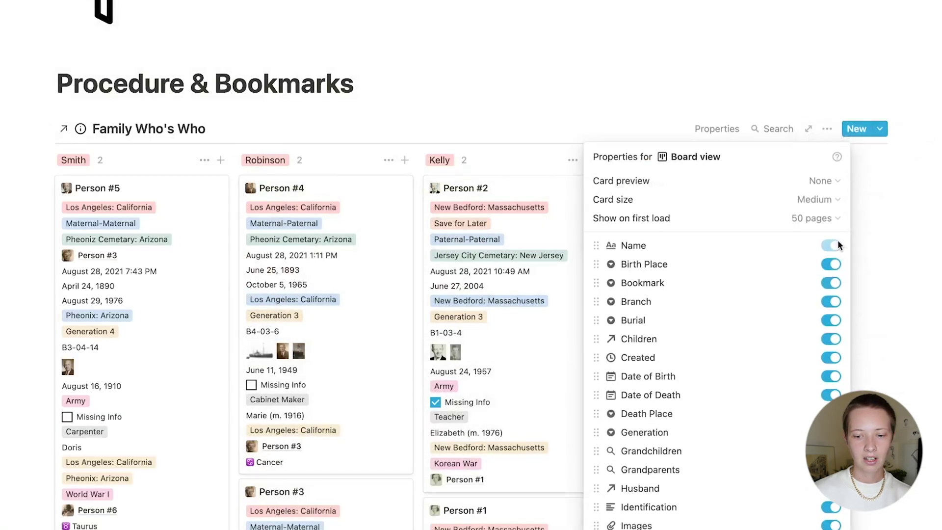
click(831, 264)
click(831, 283)
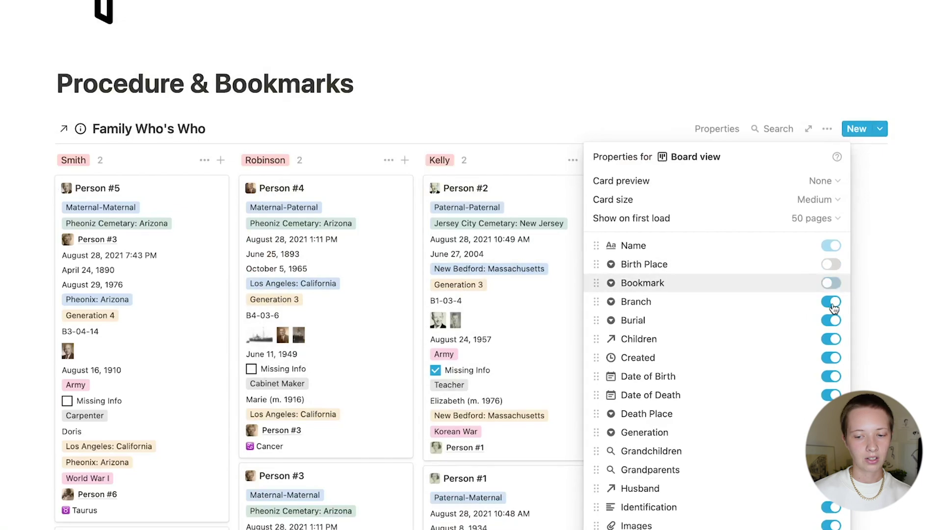
click(831, 302)
click(831, 319)
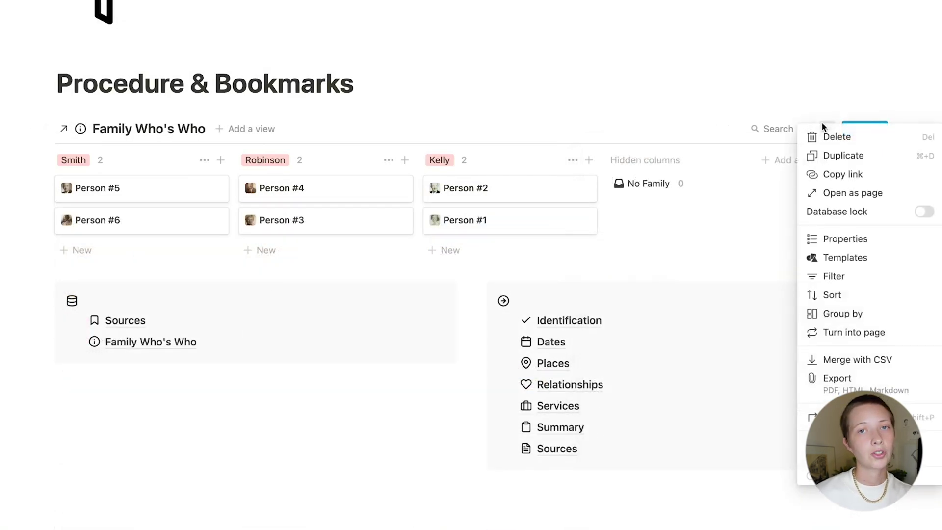
Group the board by Bookmark and hide the No Bookmark group.
click(842, 316)
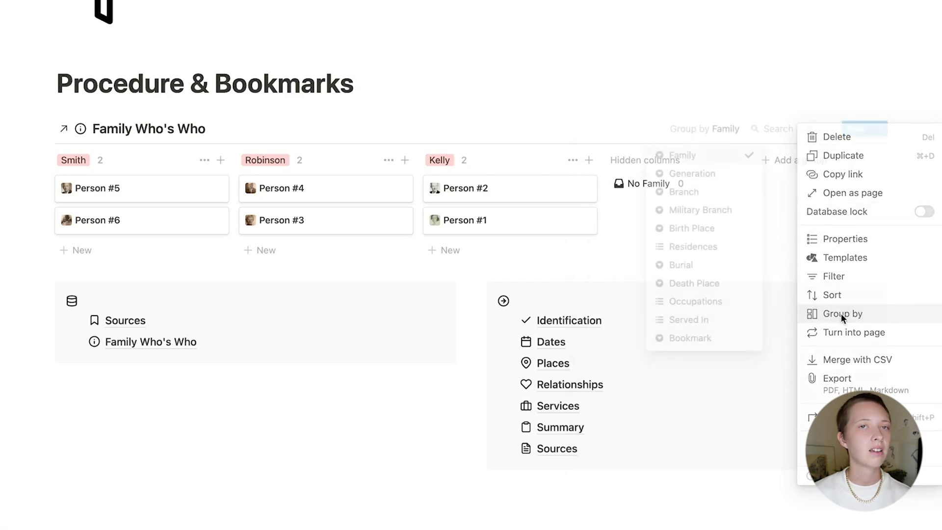
click(705, 343)
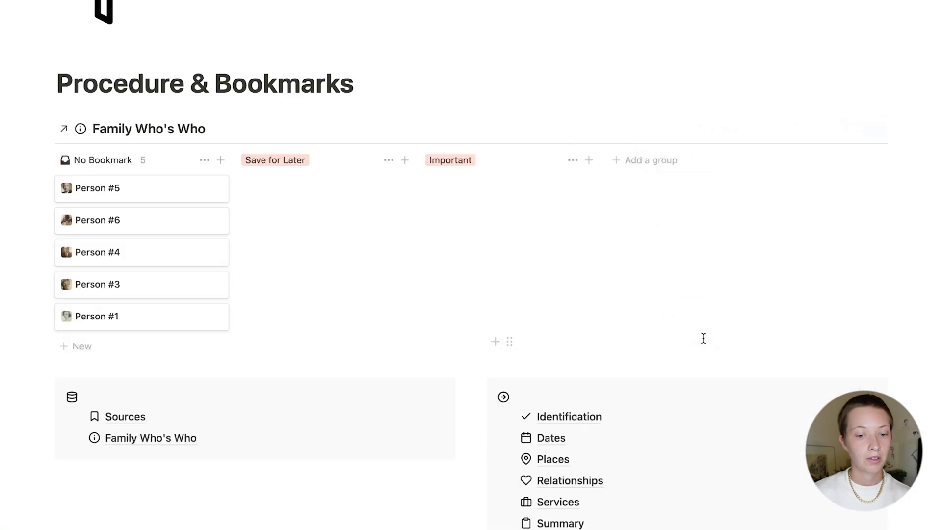
click(204, 162)
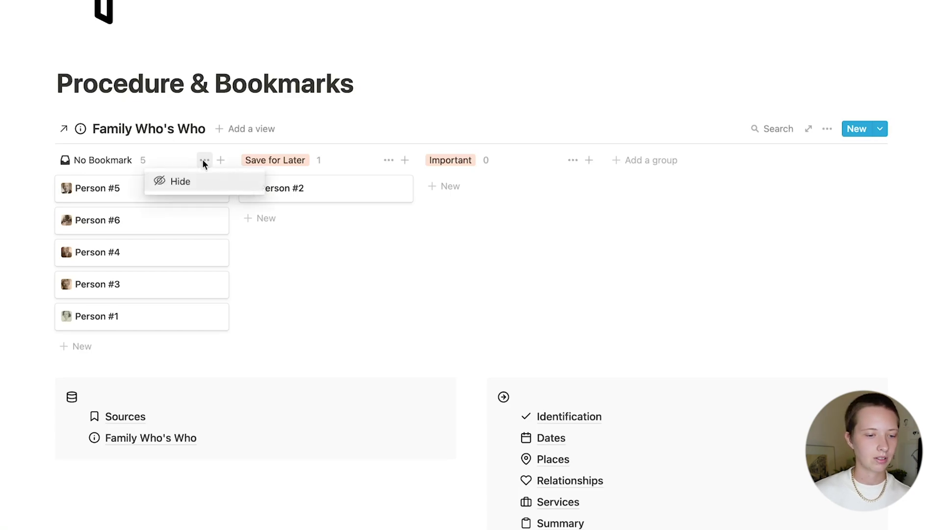
click(205, 163)
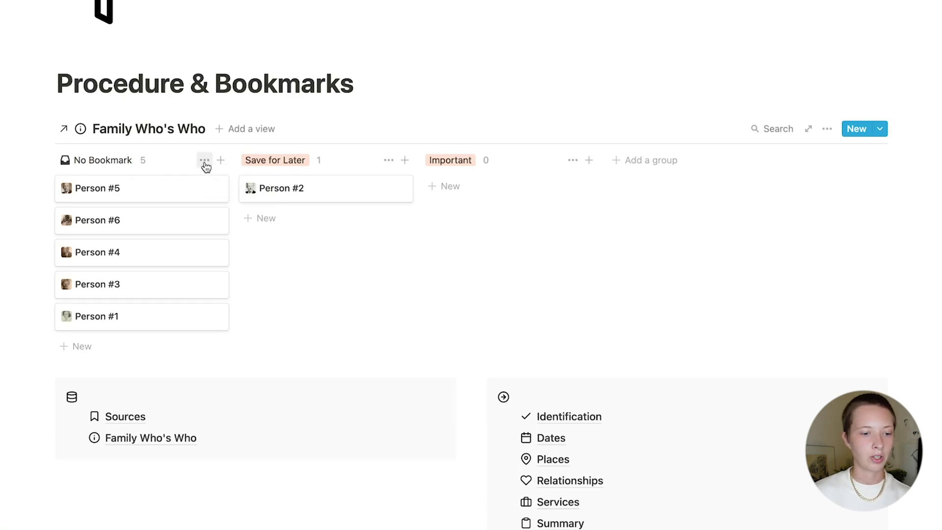
click(204, 161)
click(211, 191)
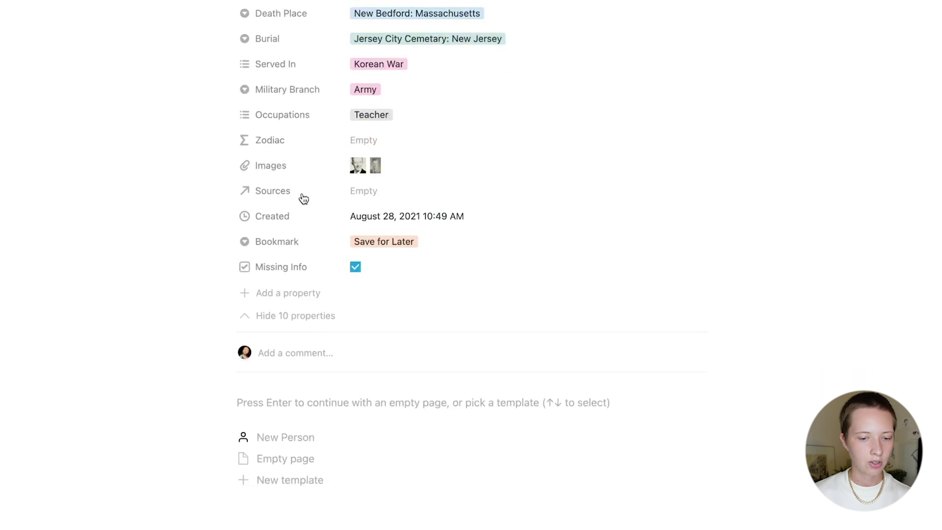
Add a Formula-type property named Cells To Fill and open its formula editor.
click(284, 275)
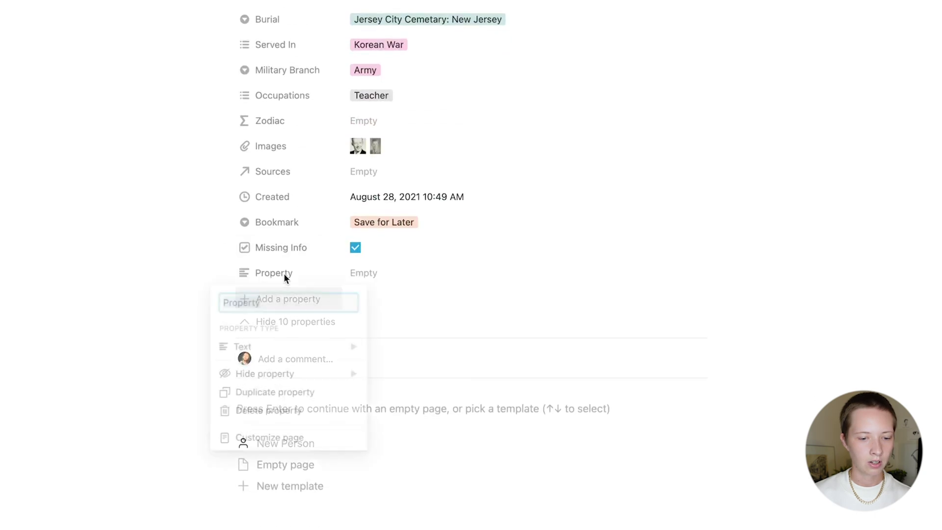
text(Cells To Fill)
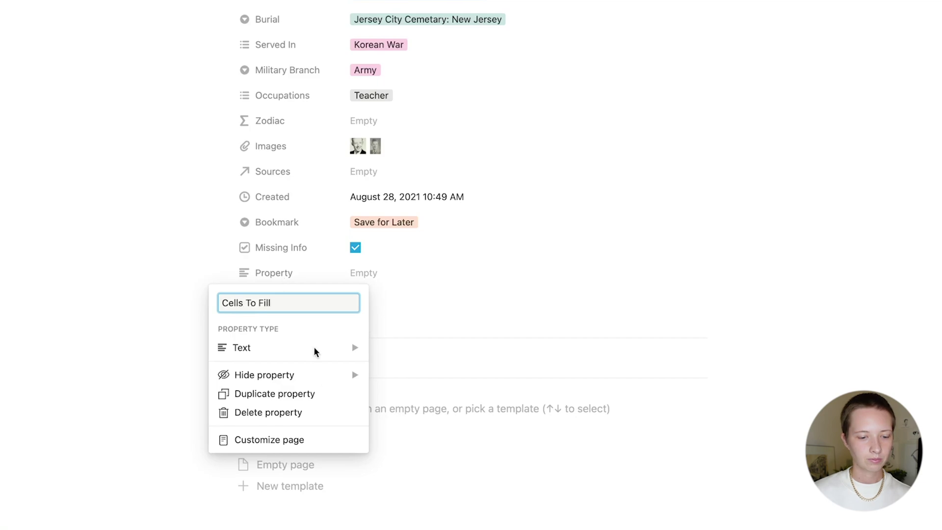
click(315, 351)
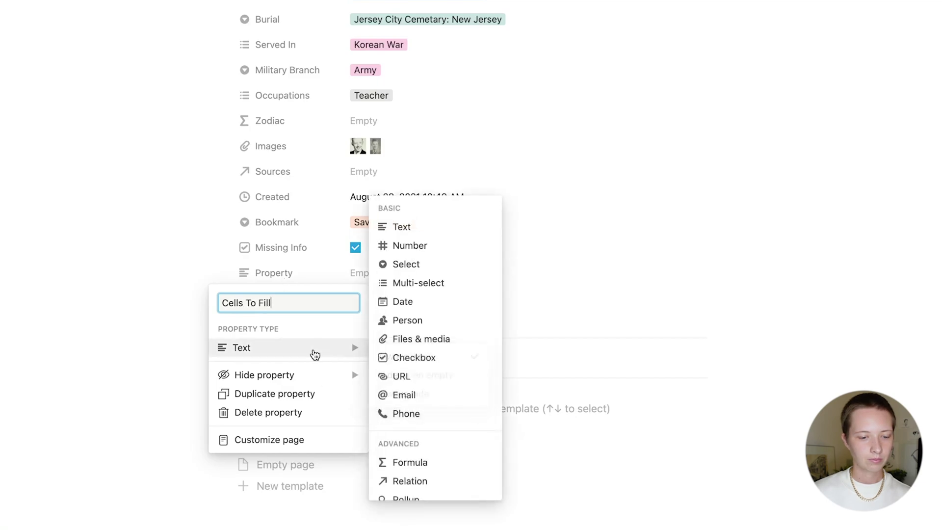
scroll(461, 412, down, 3)
click(417, 381)
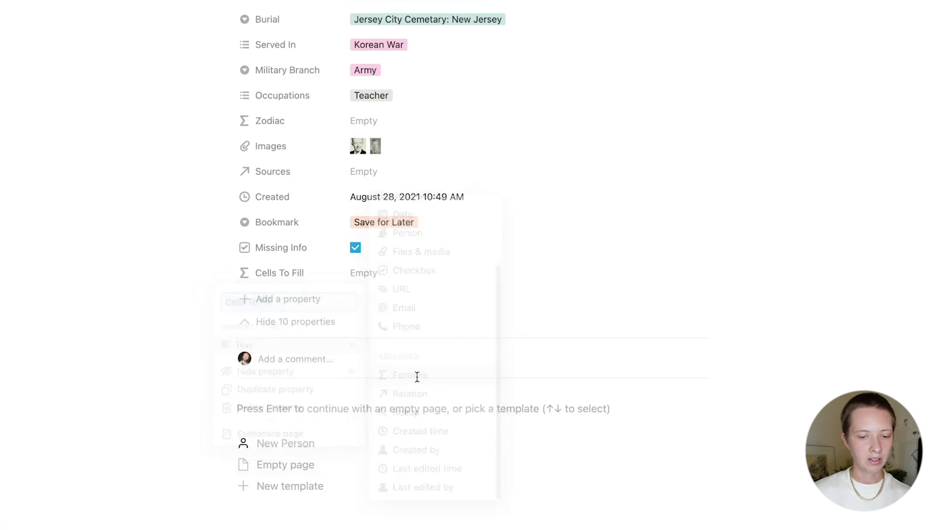
click(430, 264)
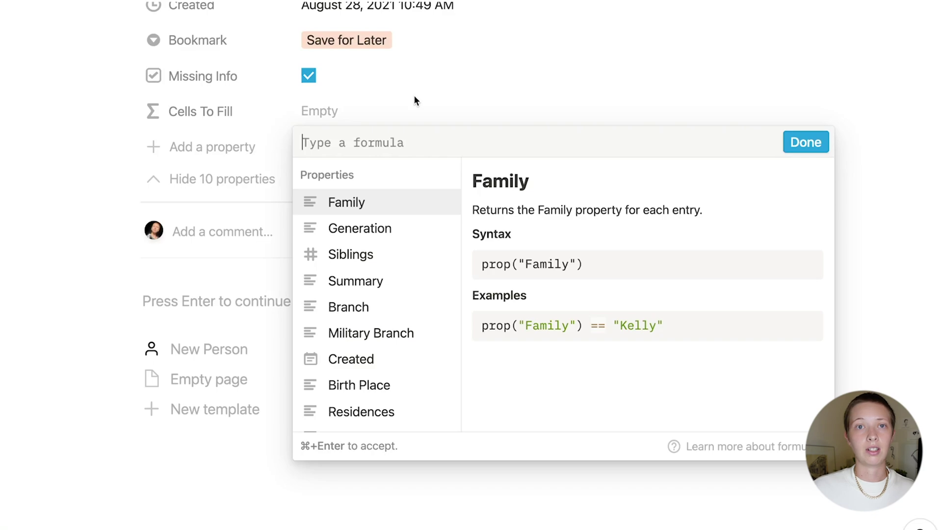
Write the condition if(empty(prop("Summary")), " in the formula editor.
text(if(0)
key(BackSpace)
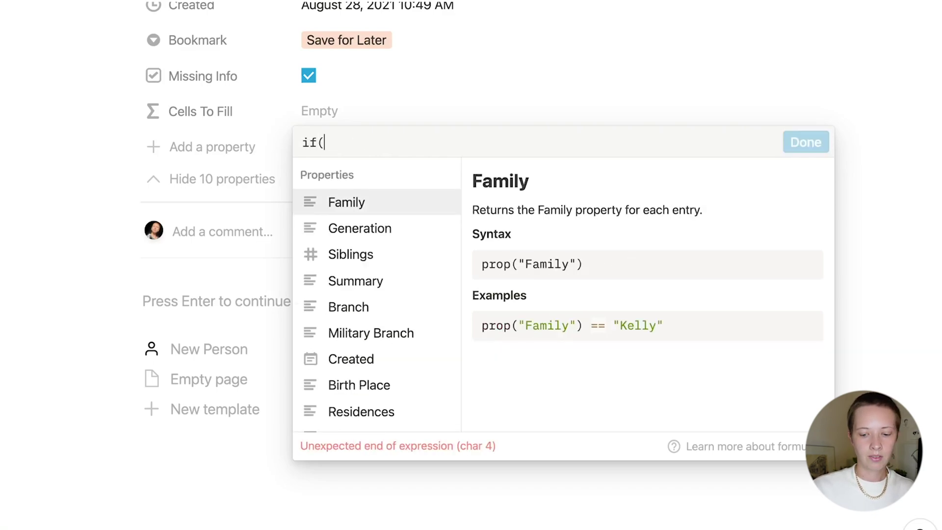
text())
key(Left)
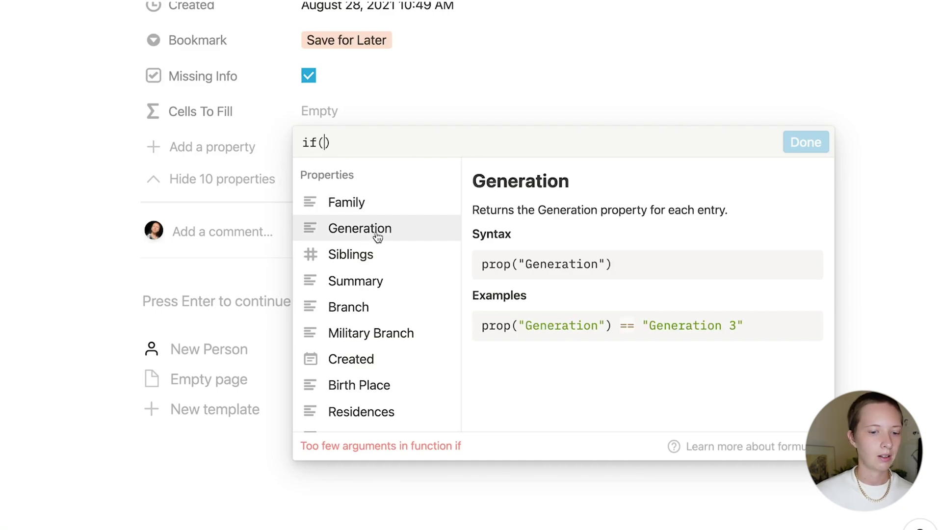
scroll(378, 317, down, 1)
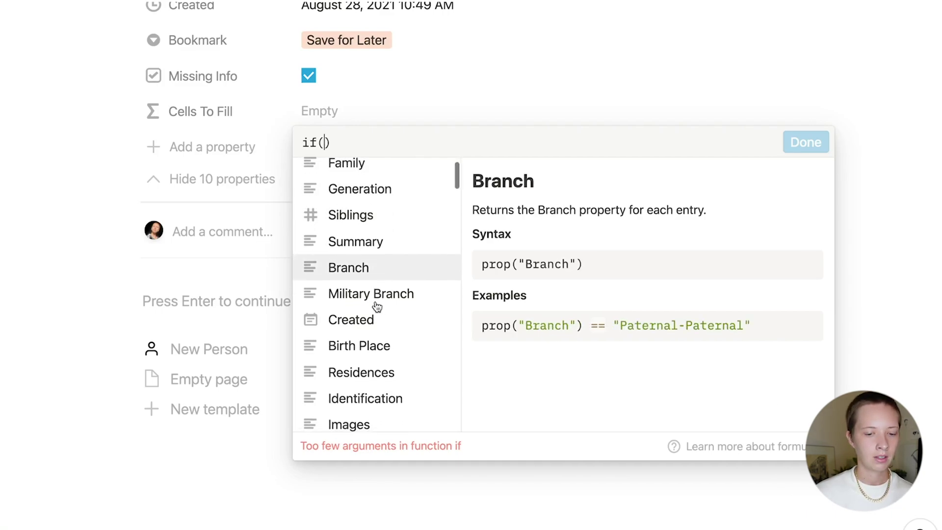
click(360, 251)
text(,)
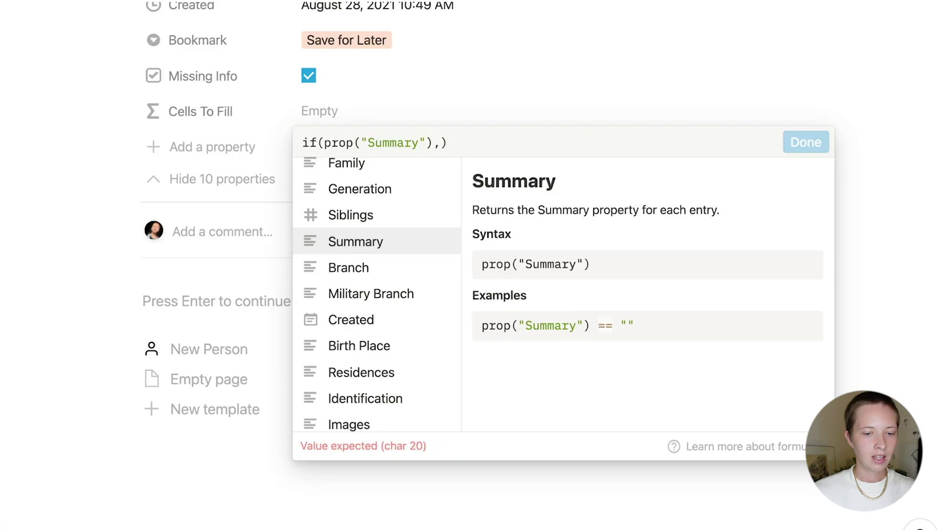
key(BackSpace)
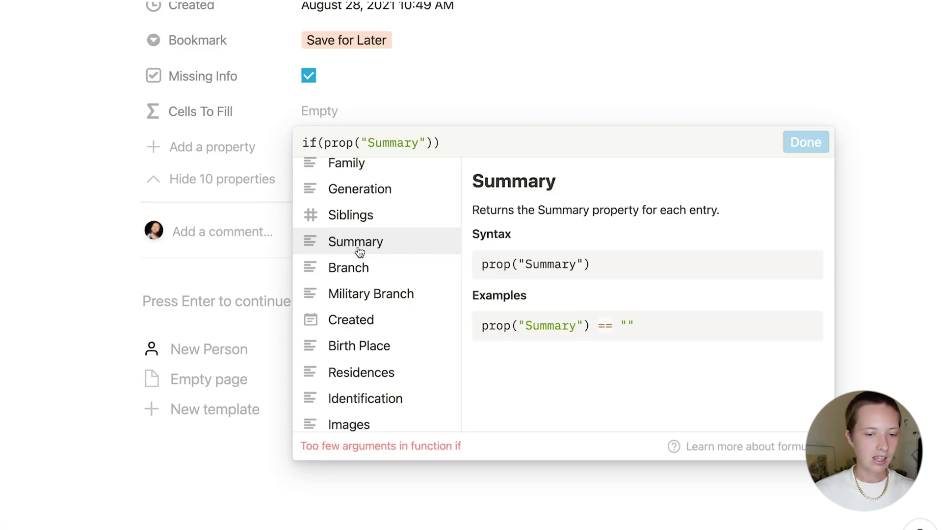
click(324, 143)
text(empty()
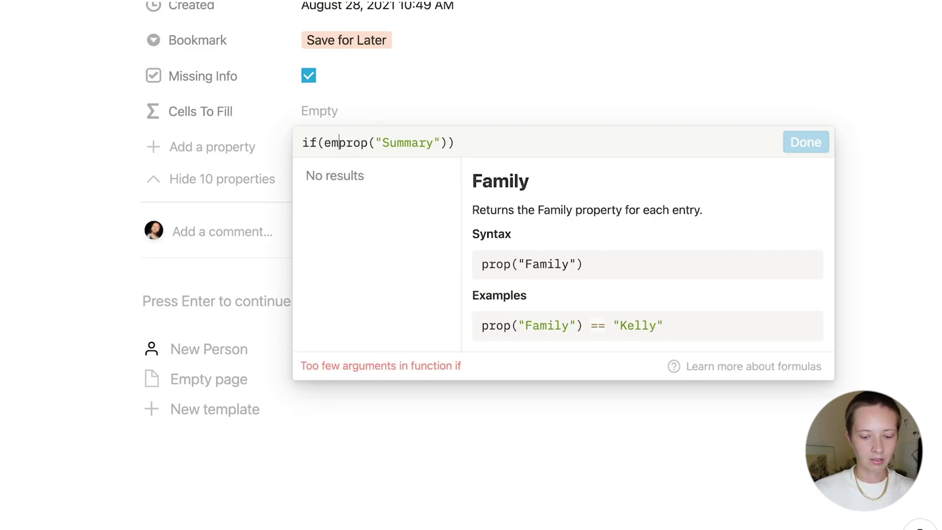
click(476, 143)
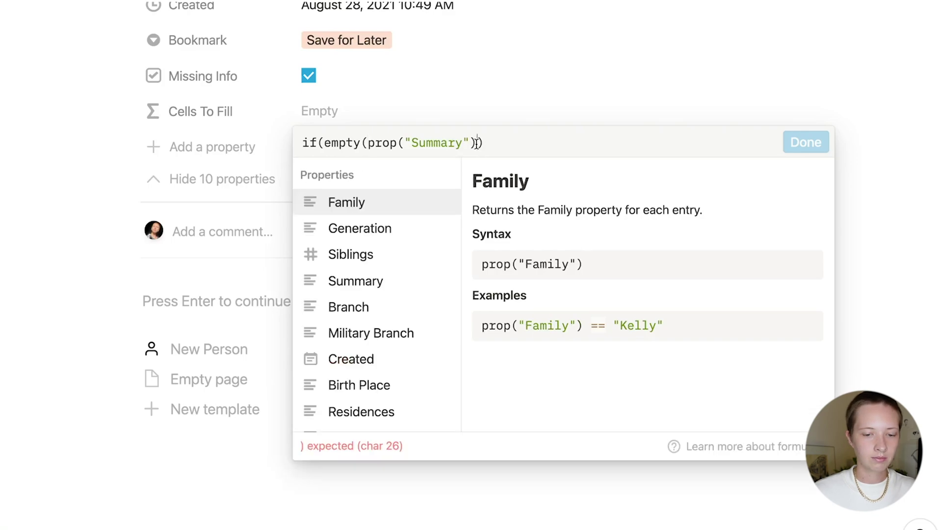
text(), ")
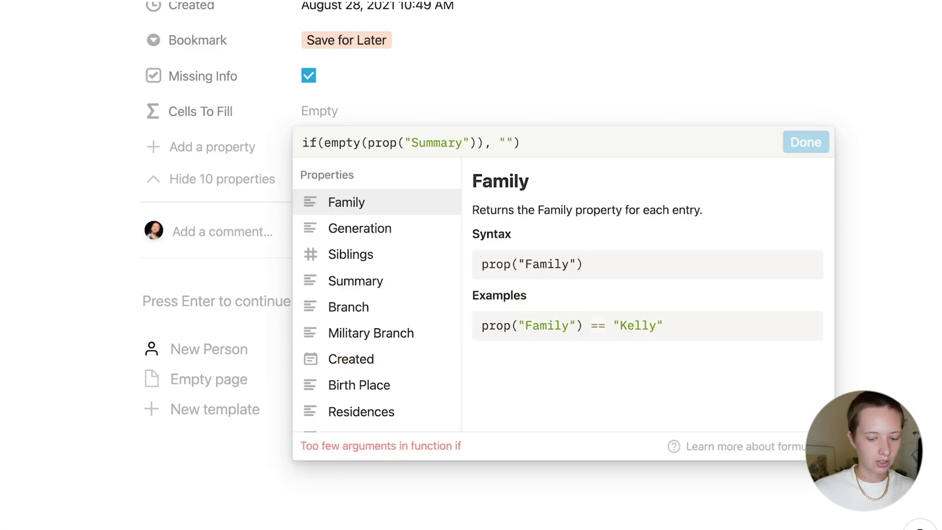
Complete the message as "✏ ! Summary needs to be filled", "" with the pencil emoji.
key(ctrl+super+space)
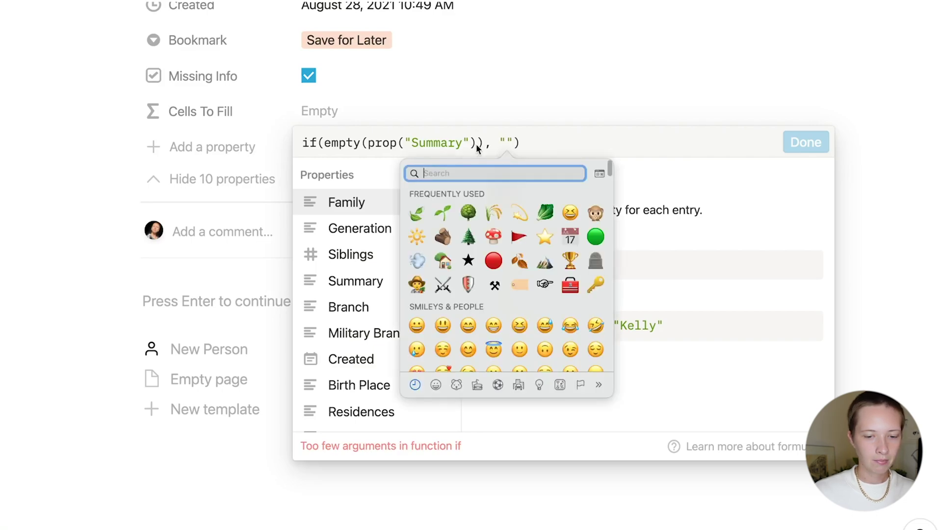
text(pencil)
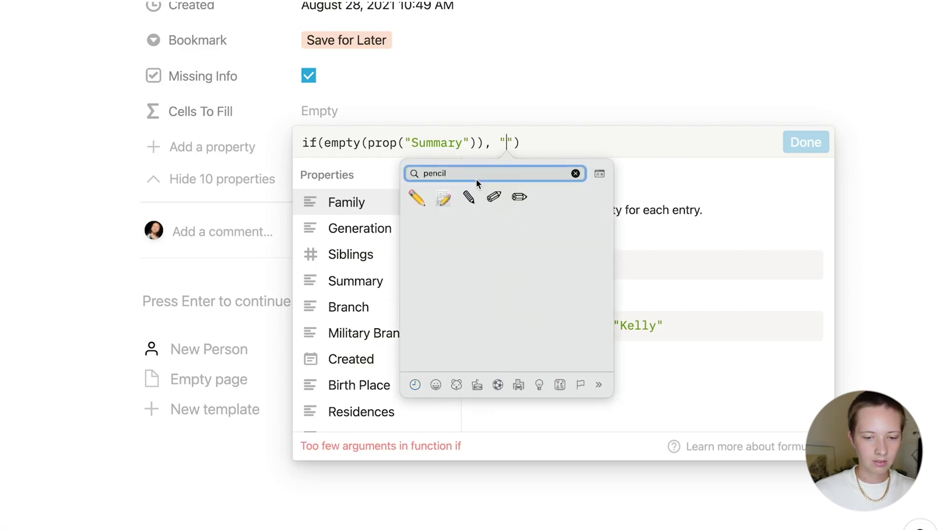
click(417, 198)
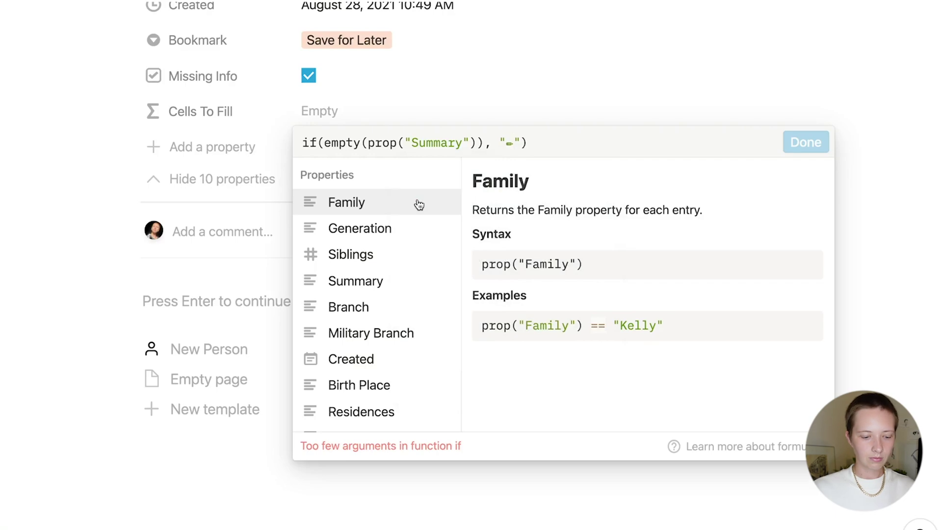
text(!)
text(Summary )
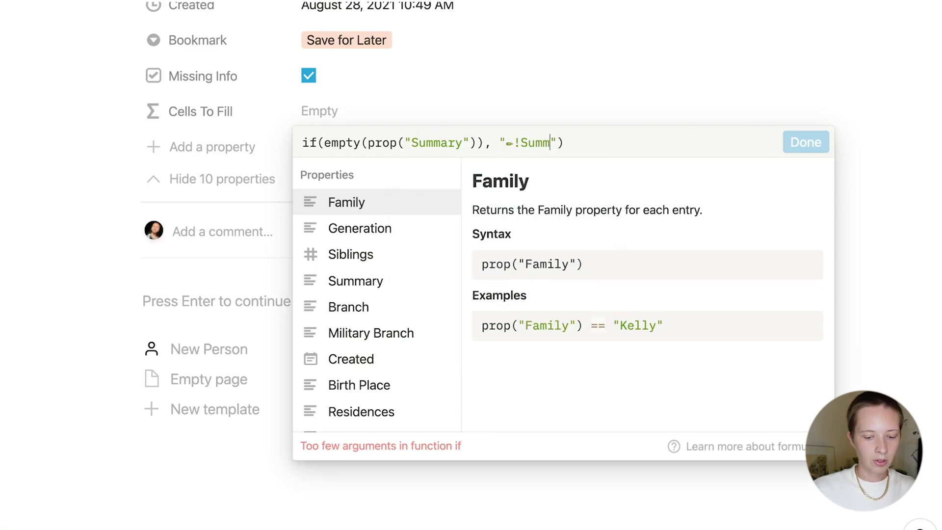
text(need t)
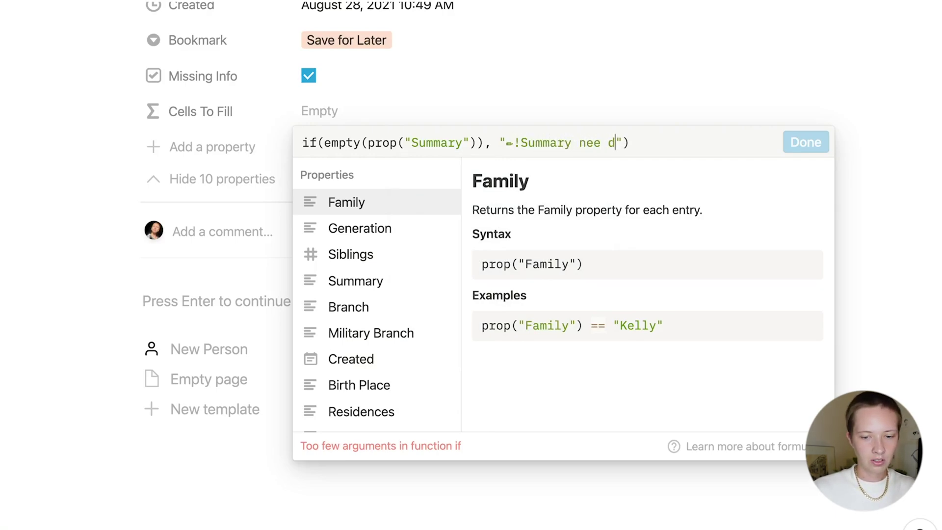
key(BackSpace)
key(BackSpace)
text(s to be)
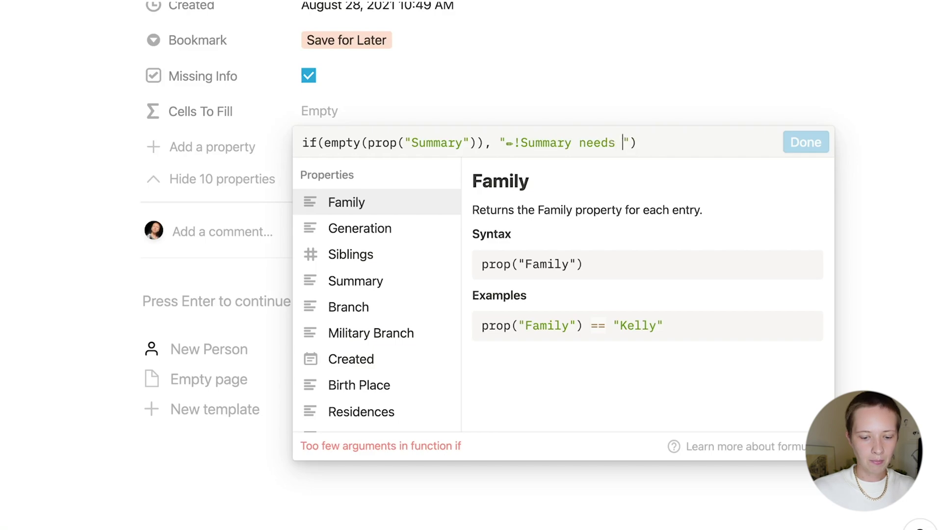
text( fille)
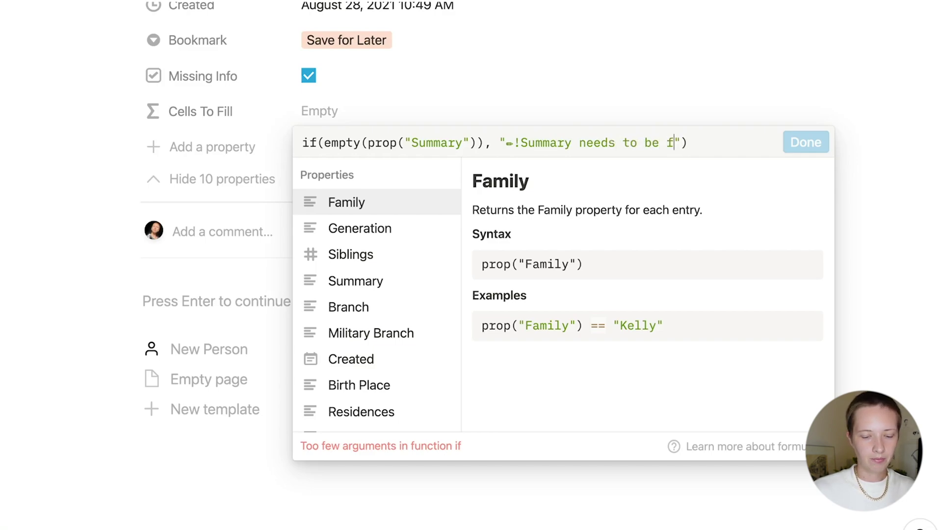
text(d")
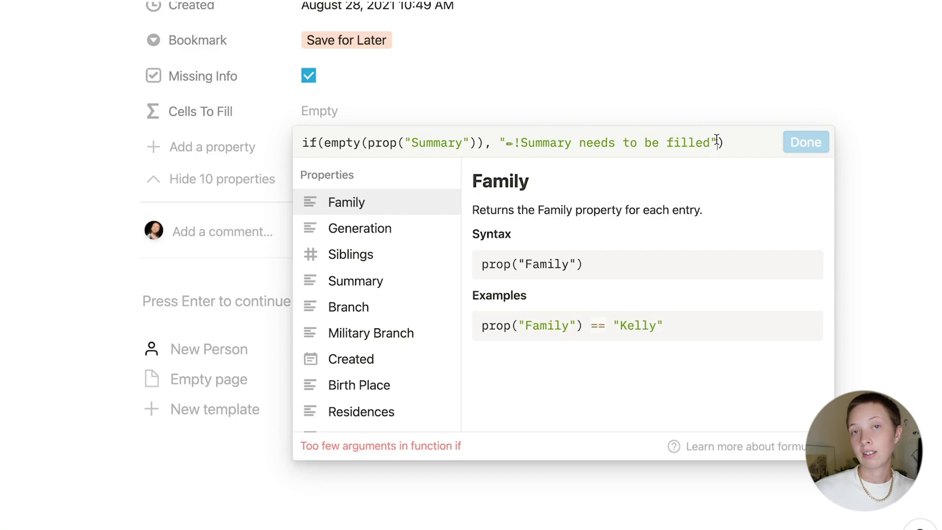
text(, )
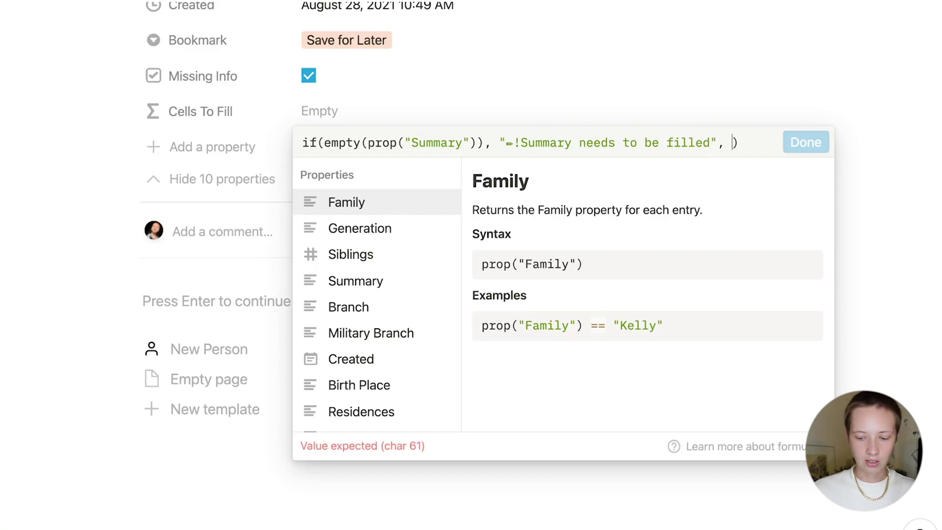
text("")
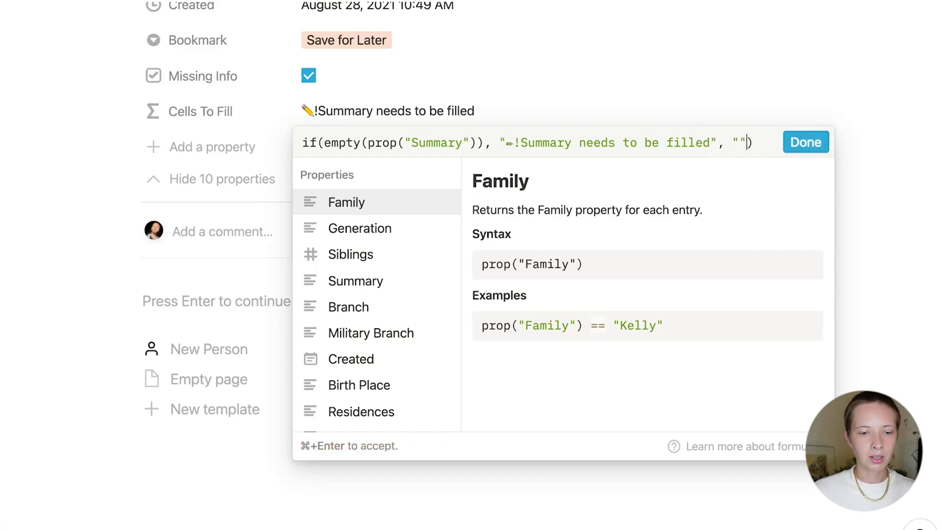
click(521, 142)
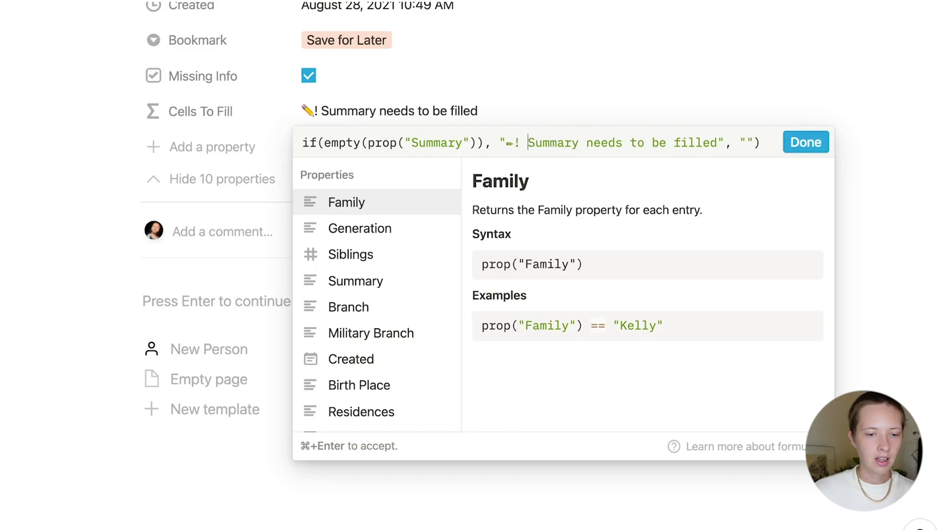
click(513, 143)
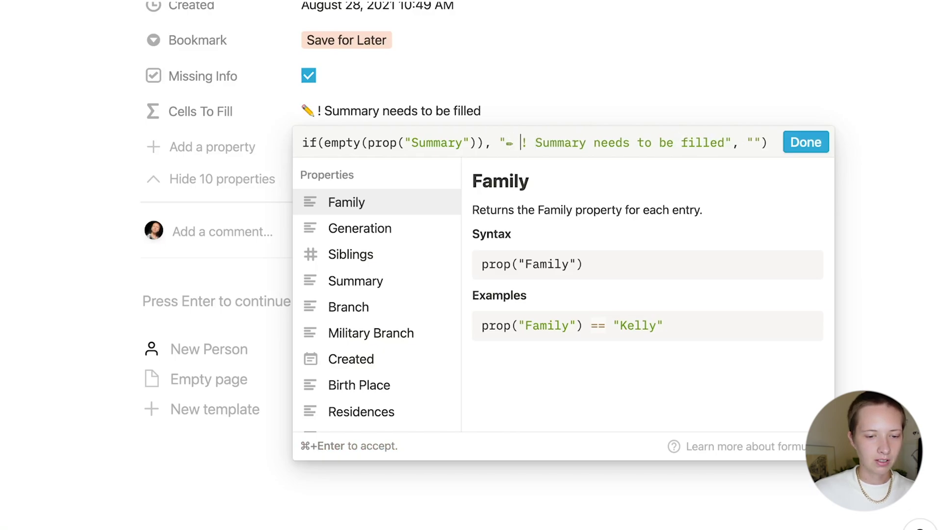
scroll(534, 143, up, 1)
Append + and a pasted copy of the if clause, with its message on a new line.
drag(301, 168, 759, 169)
click(767, 170)
text(+)
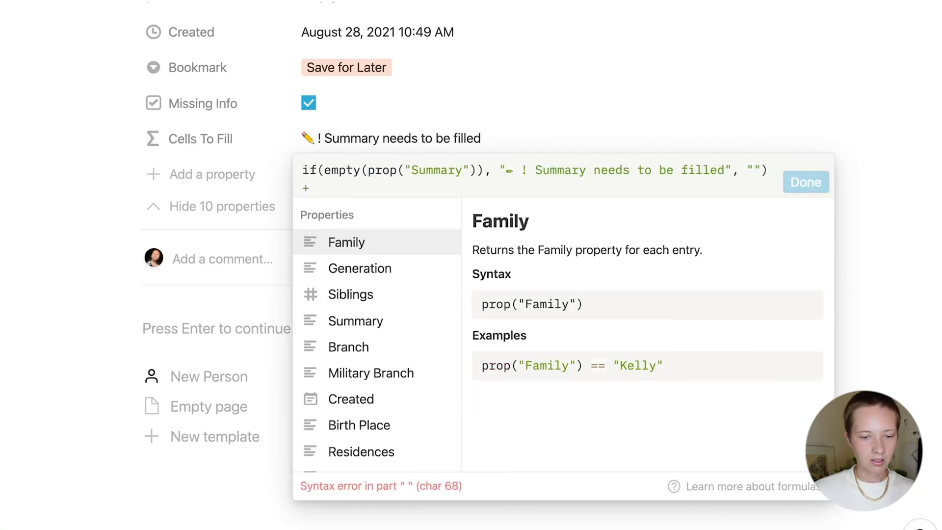
text(if(empty(prop("Summary")), "✏ ! Summary needs to be filled", ""))
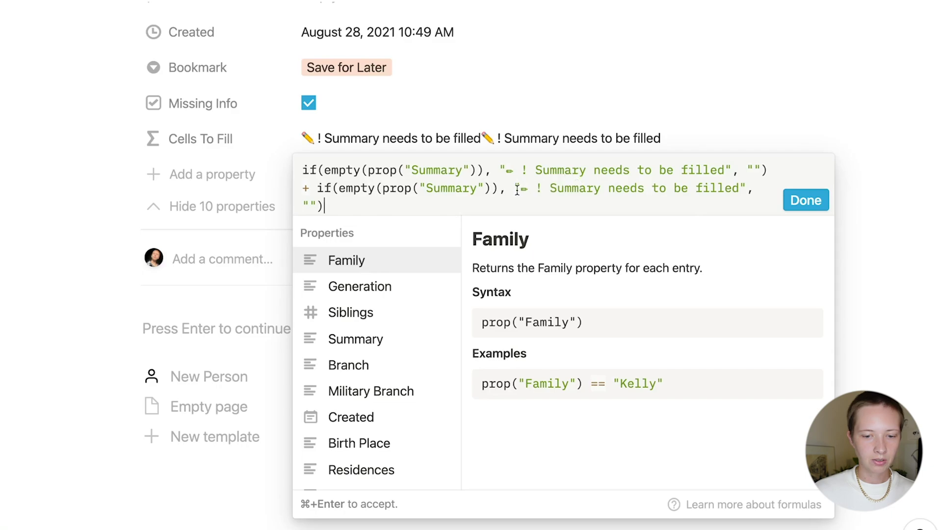
drag(521, 189, 738, 188)
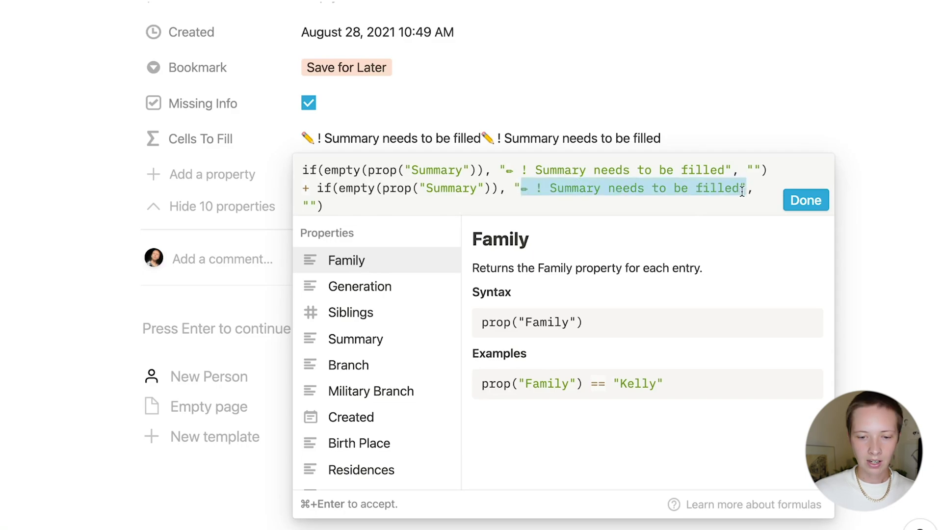
click(521, 188)
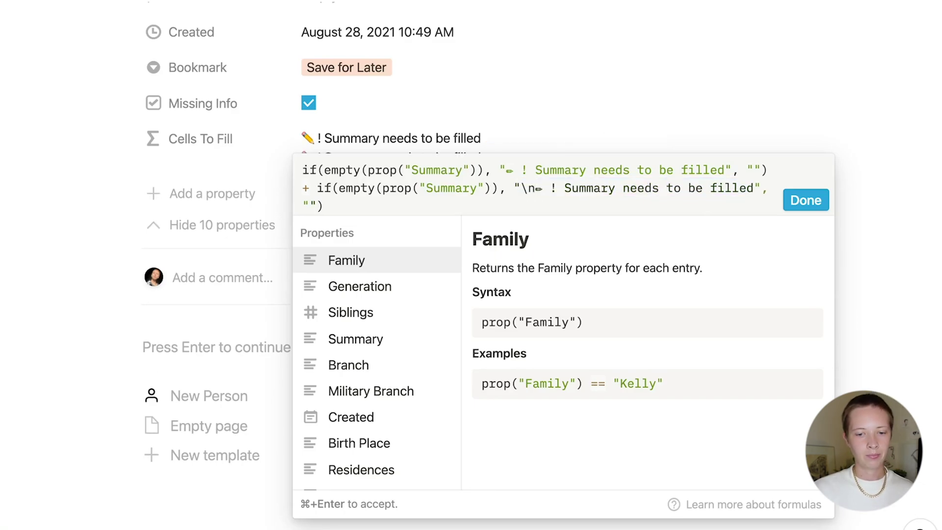
click(801, 203)
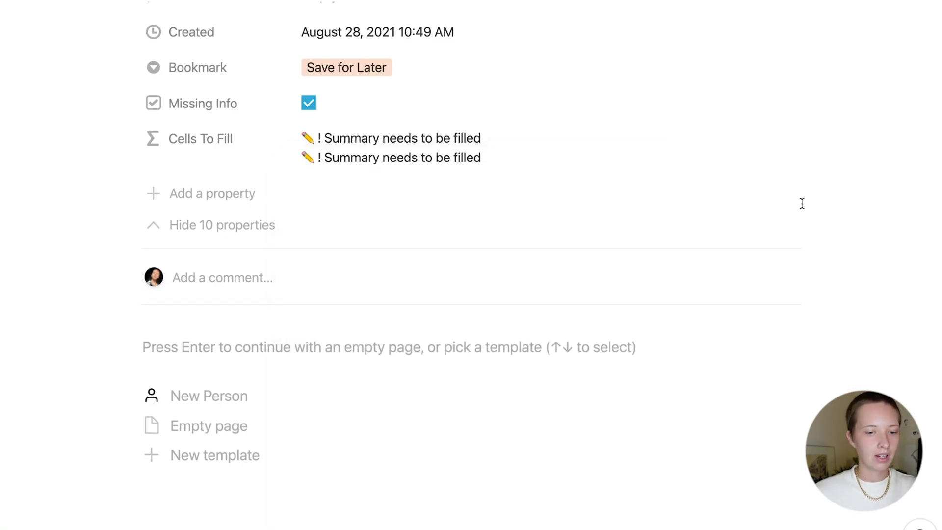
click(701, 147)
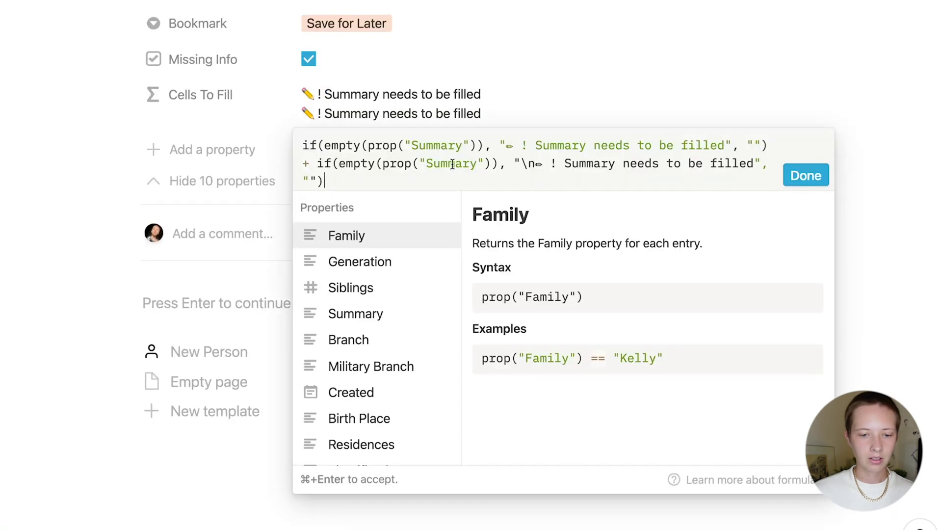
Make the second check test Birth Place and relabel its message Birth Place.
drag(490, 164, 380, 164)
key(BackSpace)
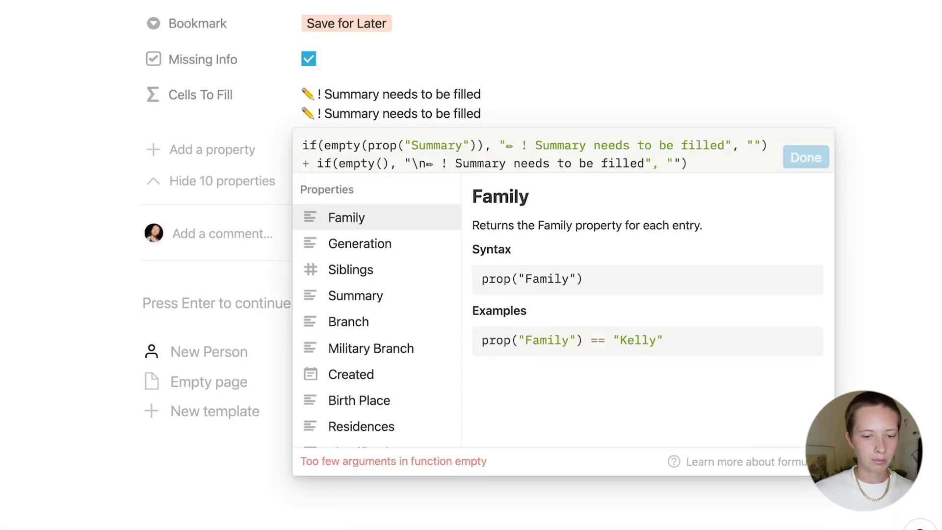
scroll(382, 372, down, 3)
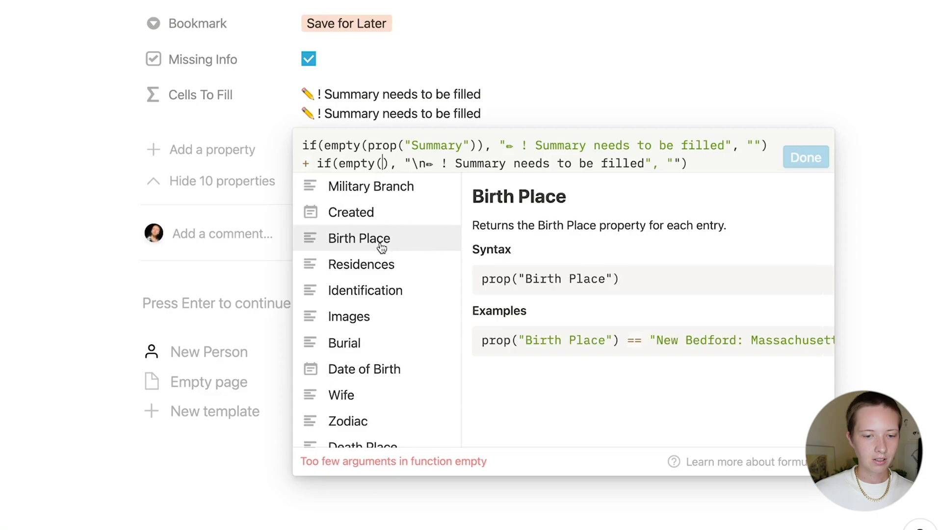
click(382, 248)
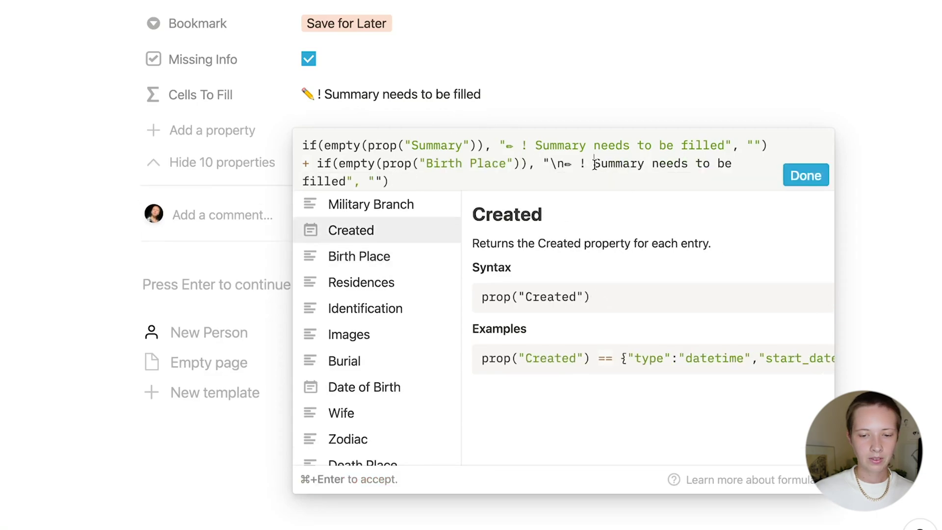
drag(594, 164, 648, 165)
text(Birth)
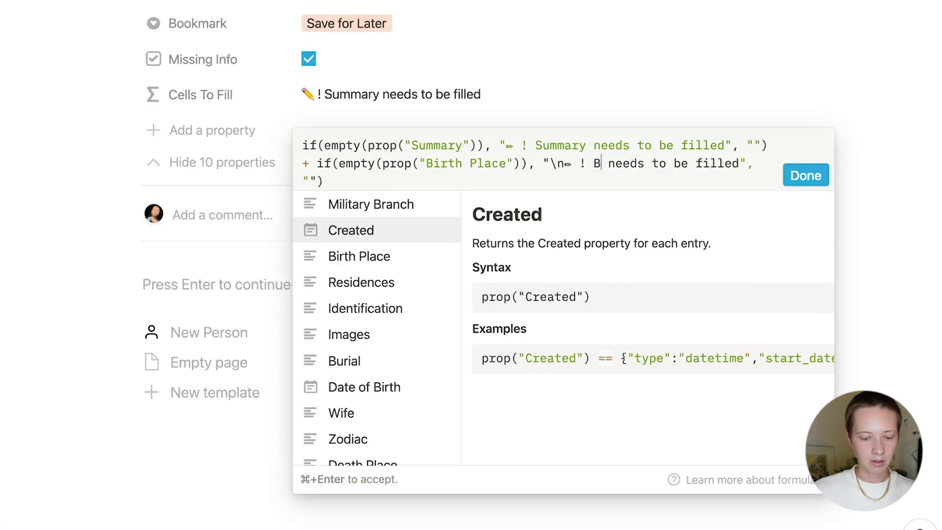
key(Right)
text(Place)
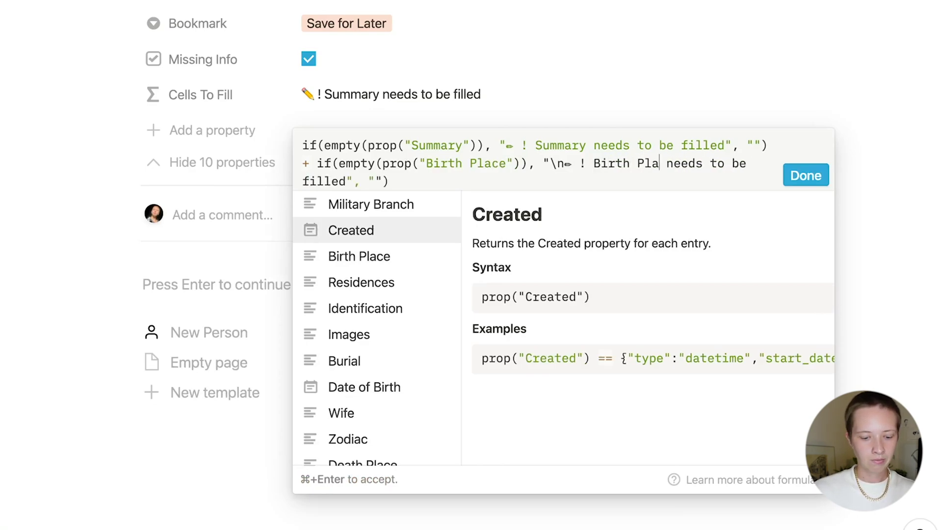
click(409, 181)
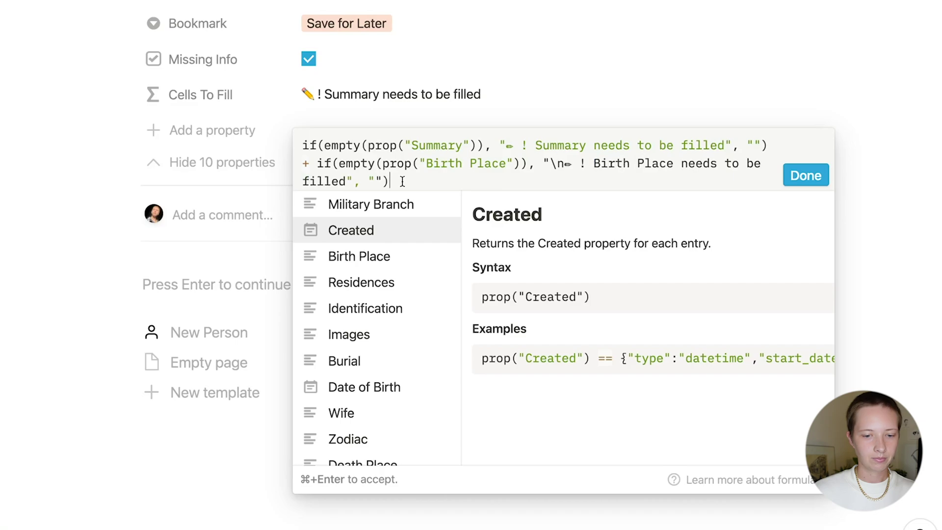
Add a third clause listing an empty Date of Birth on a new line.
text(+)
text(if(empty(prop("Summary")), "✏ ! Summary needs to be filled", ""))
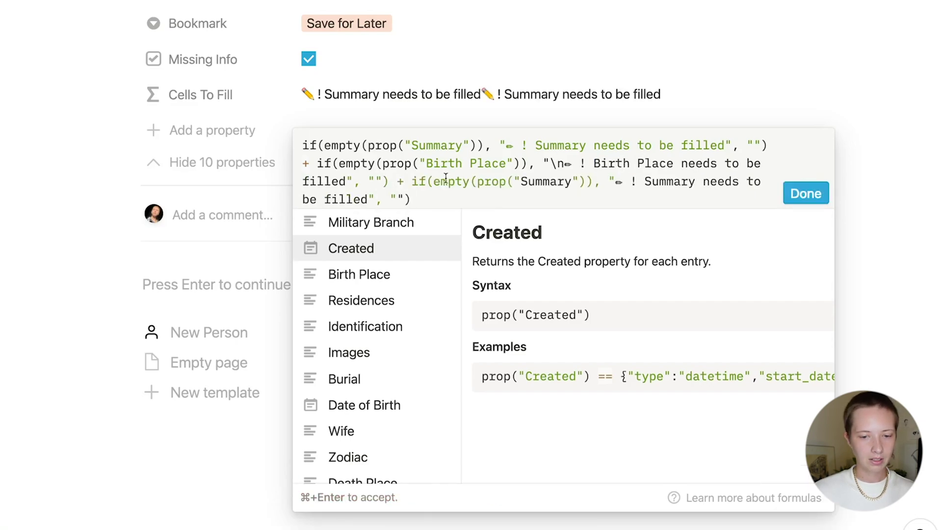
drag(586, 181, 477, 186)
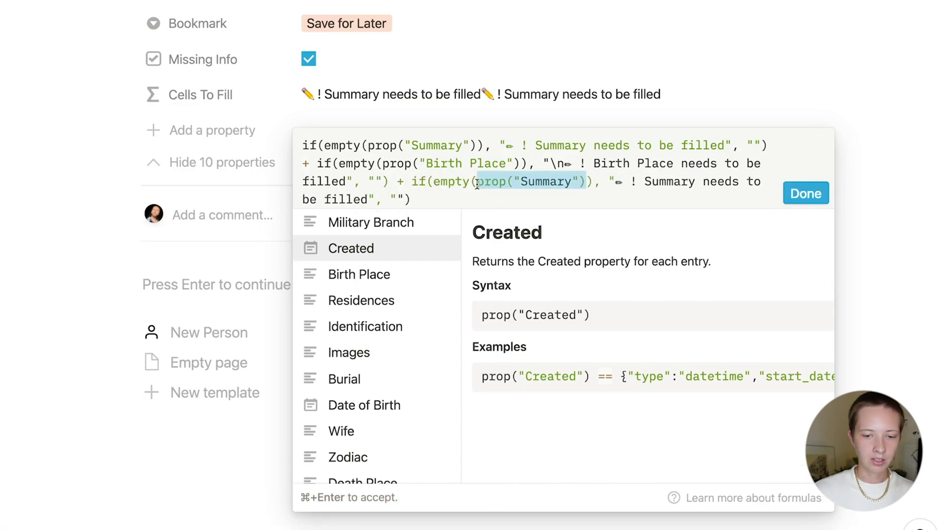
key(BackSpace)
scroll(420, 315, down, 1)
click(398, 362)
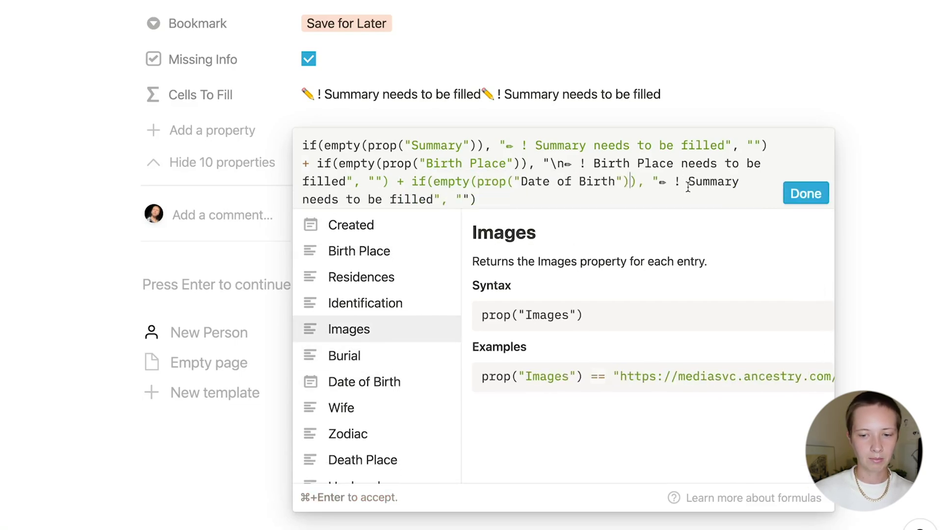
drag(688, 185, 736, 182)
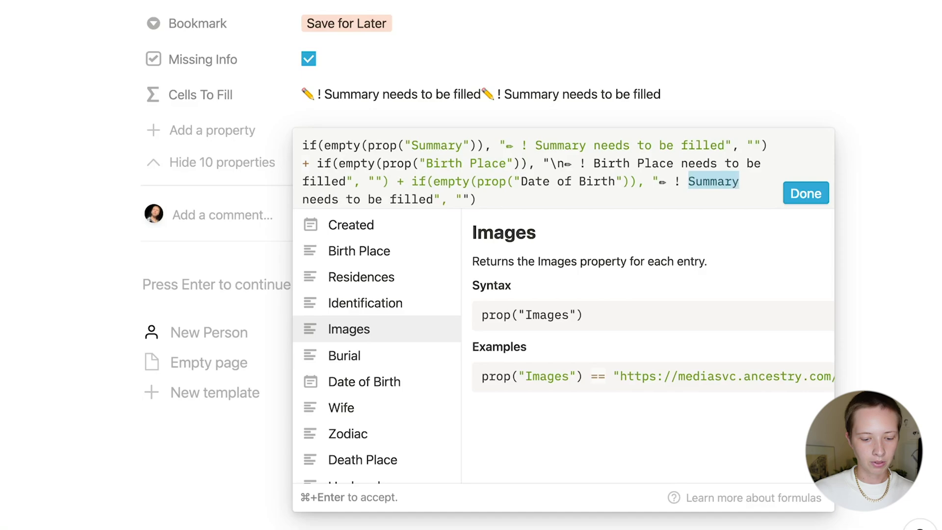
text(Date of Birth)
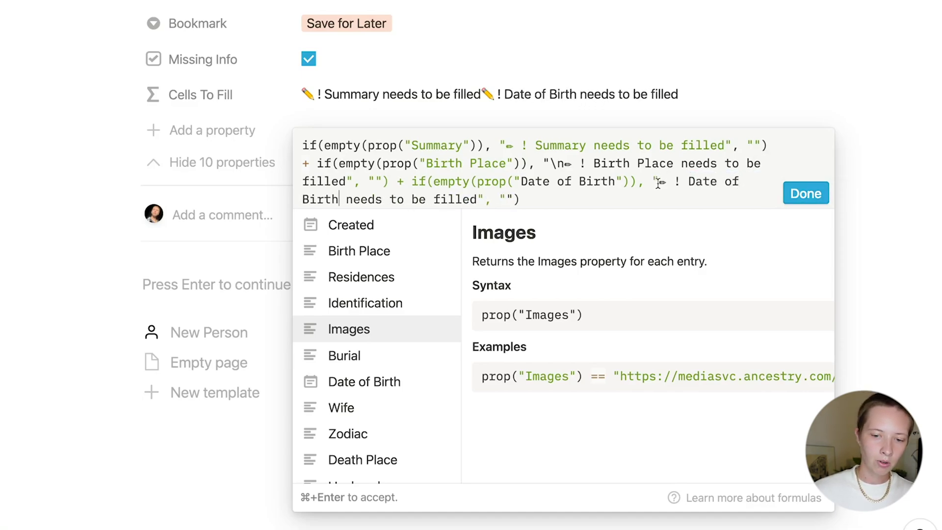
text(\n)
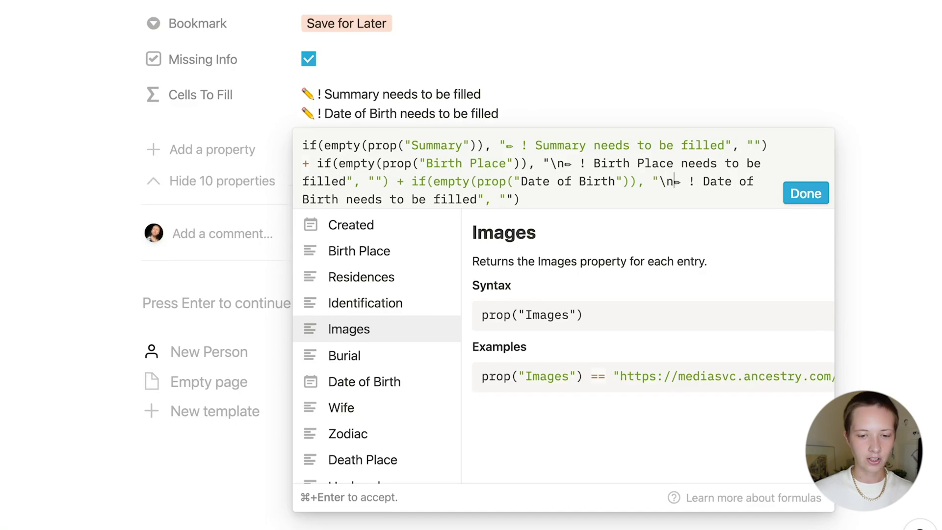
click(806, 193)
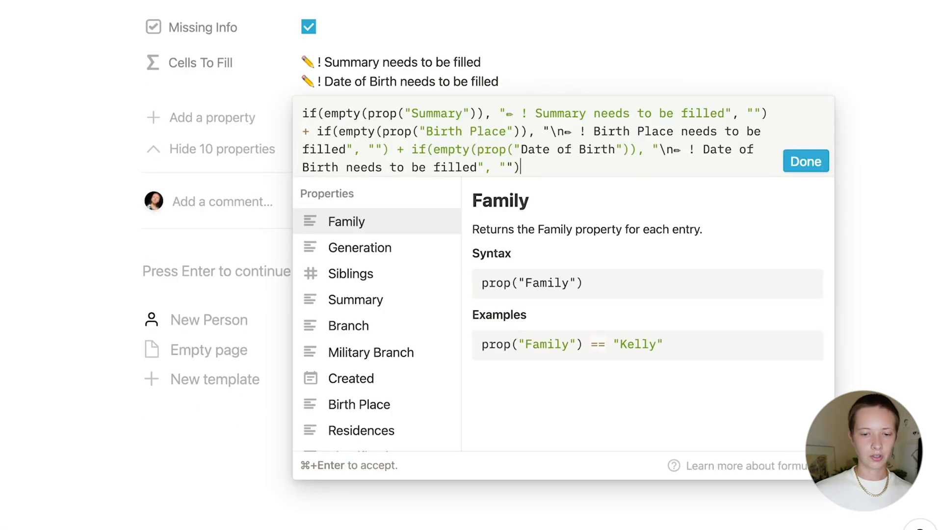
Add a fourth clause listing empty Sources on its own line, and apply the formula.
text(+)
text(if(empty(prop("Summary")), "✏ ! Summary needs to be filled", ""))
drag(717, 172, 609, 170)
key(BackSpace)
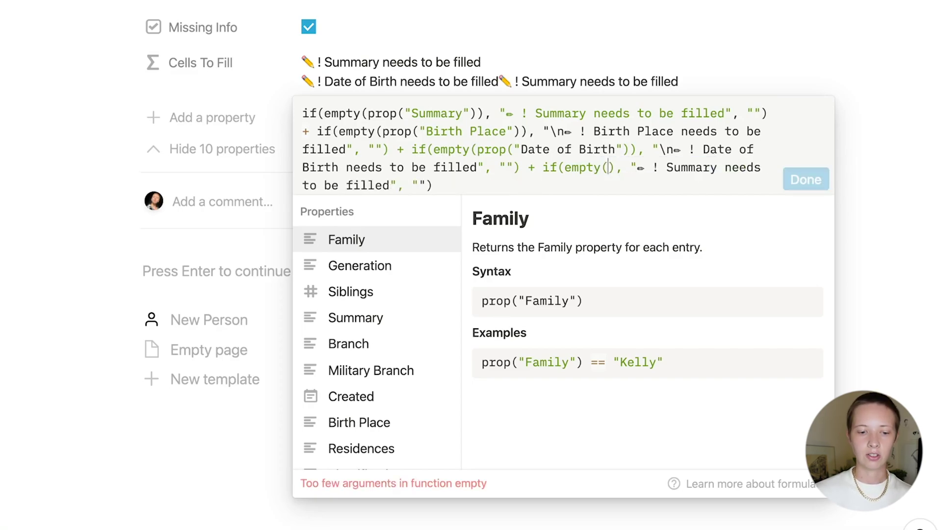
scroll(388, 392, down, 5)
scroll(387, 393, down, 3)
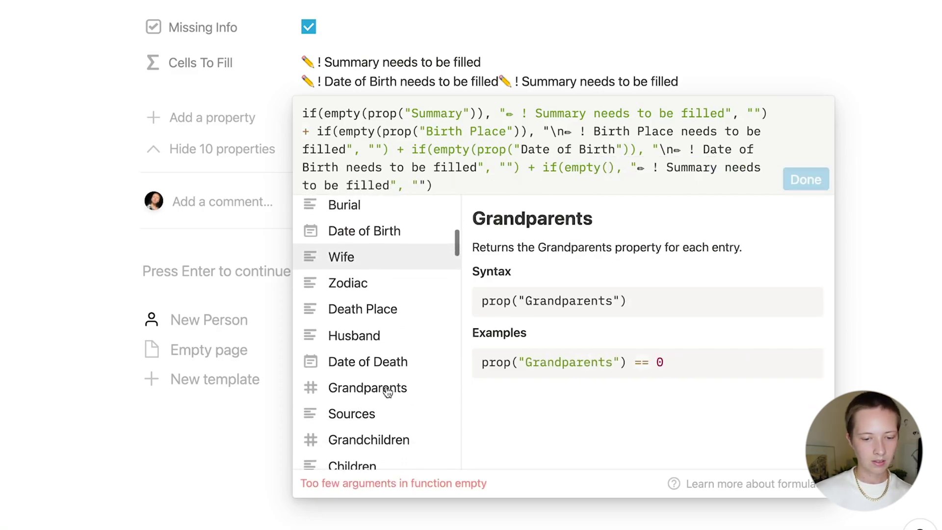
click(369, 370)
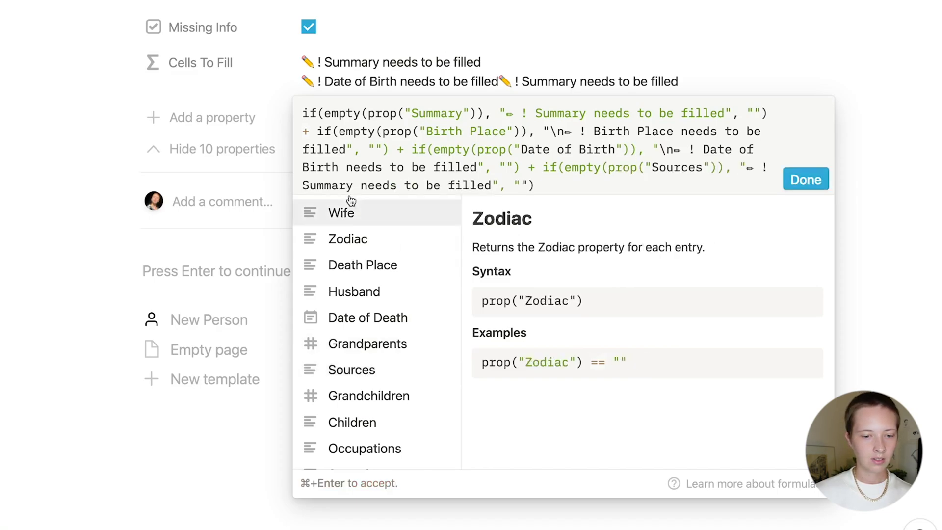
drag(353, 185, 310, 185)
text(ources)
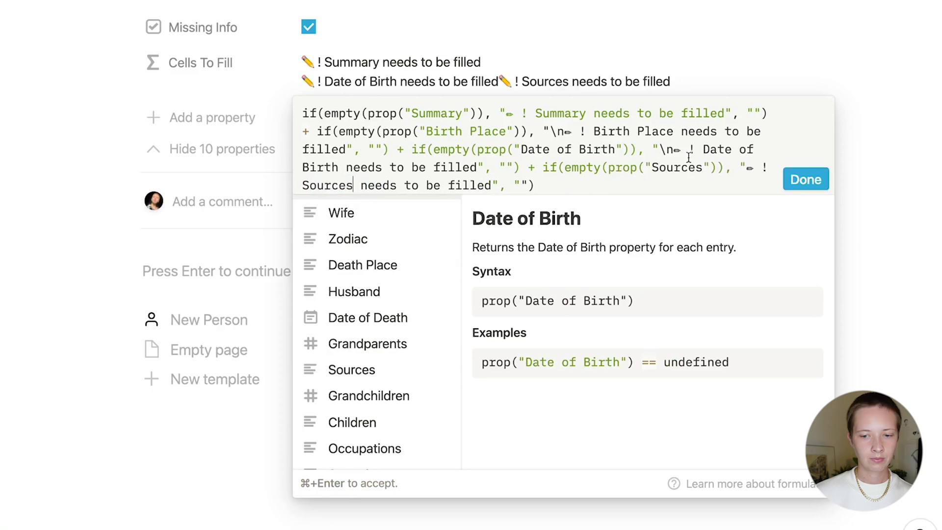
click(745, 167)
text(\n)
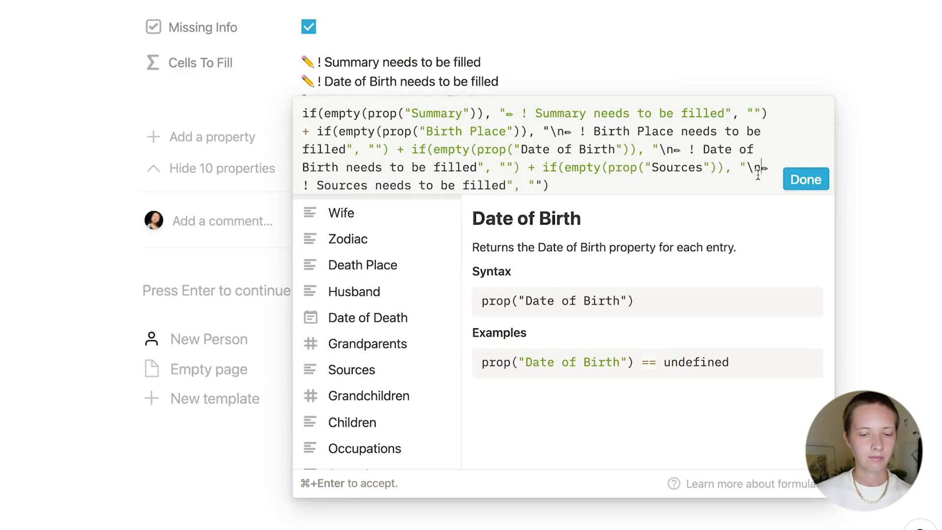
click(813, 177)
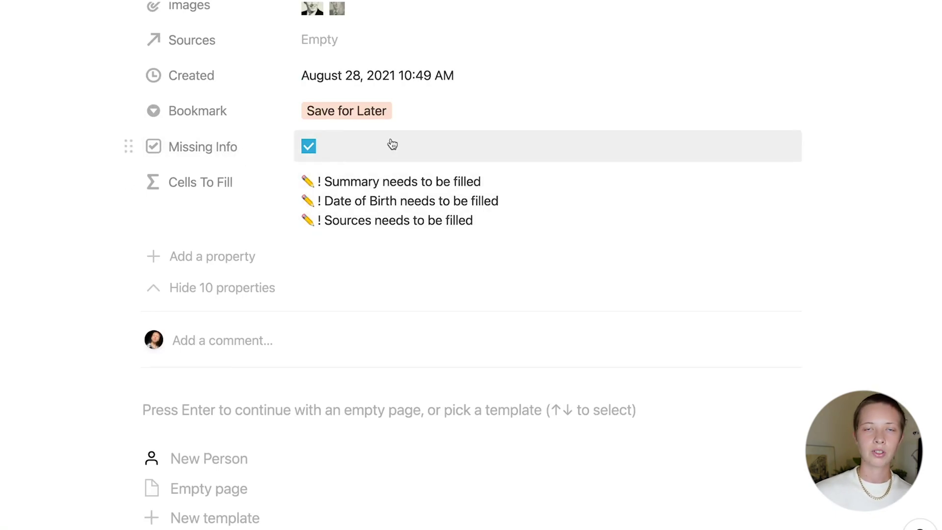
Change Missing Info from Checkbox to Formula with not empty(prop("Cells To Fill")).
click(194, 147)
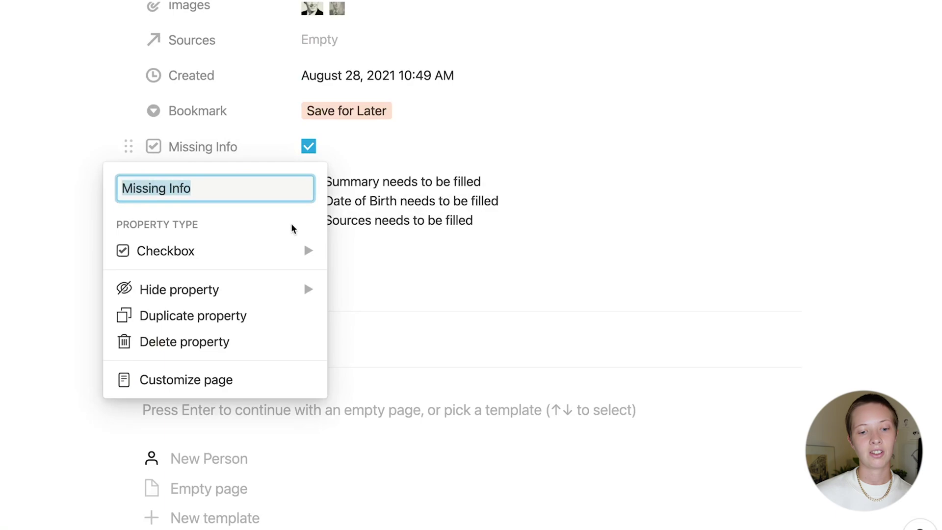
click(274, 254)
click(406, 415)
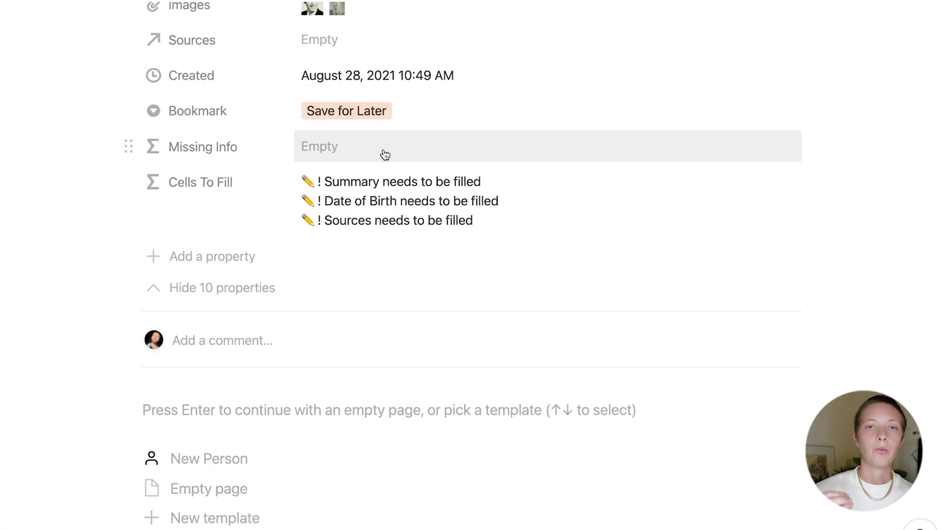
click(385, 154)
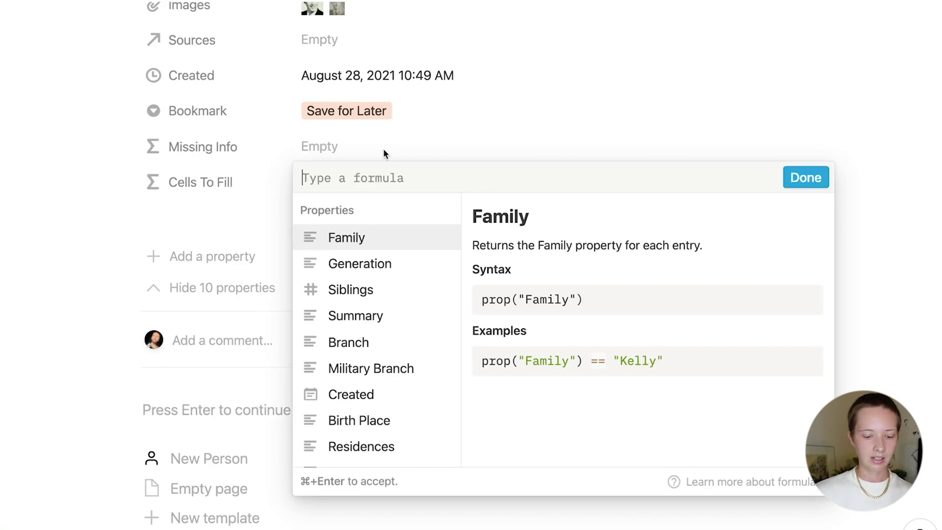
scroll(387, 346, down, 5)
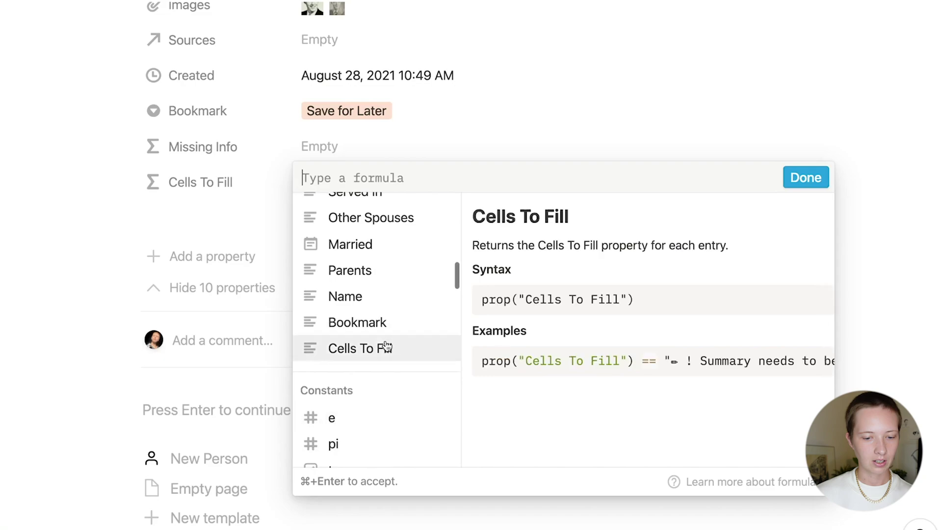
click(411, 355)
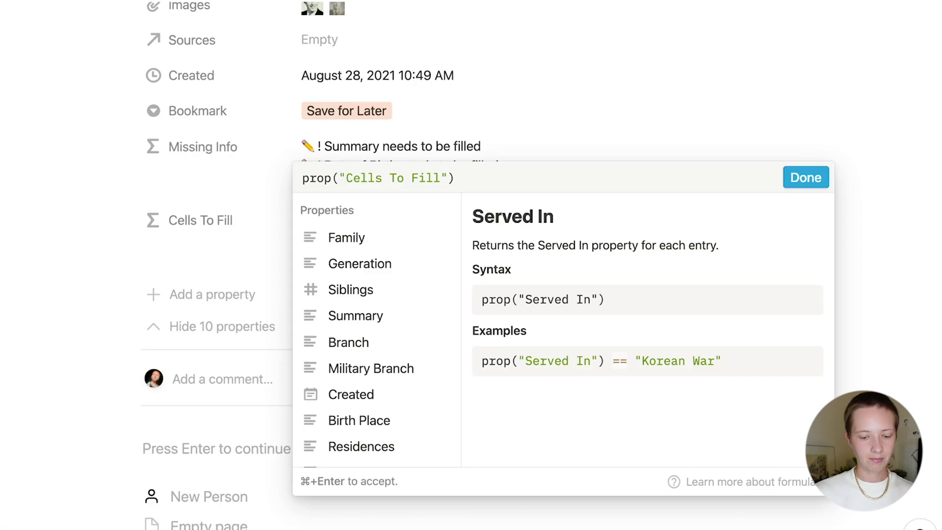
click(302, 178)
text(not empt)
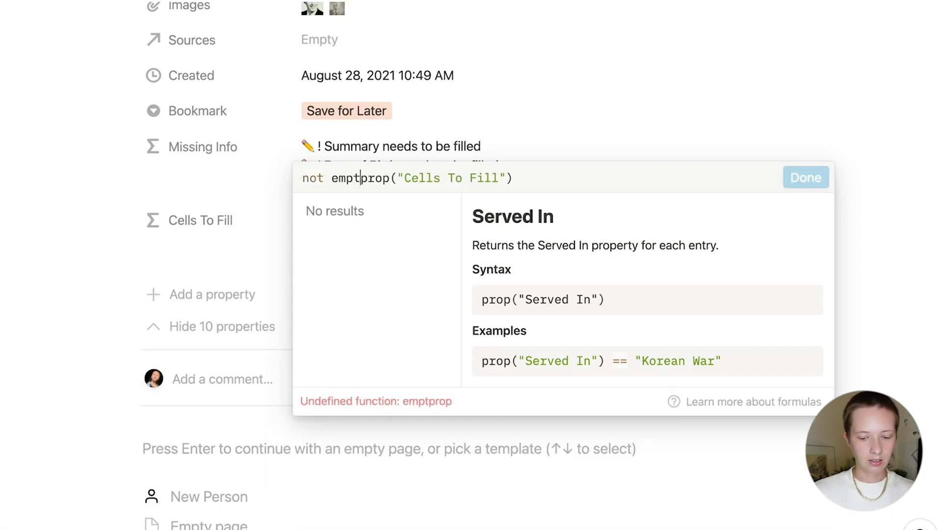
text(y()
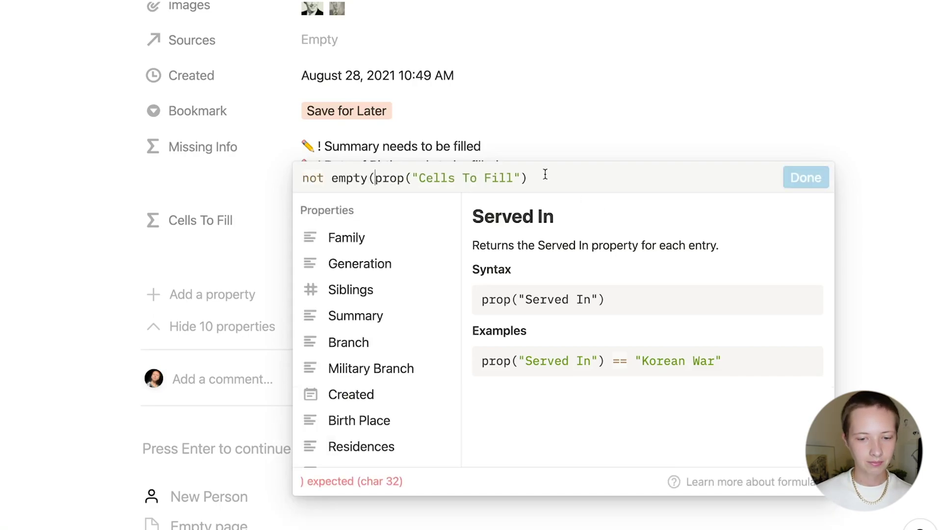
text())
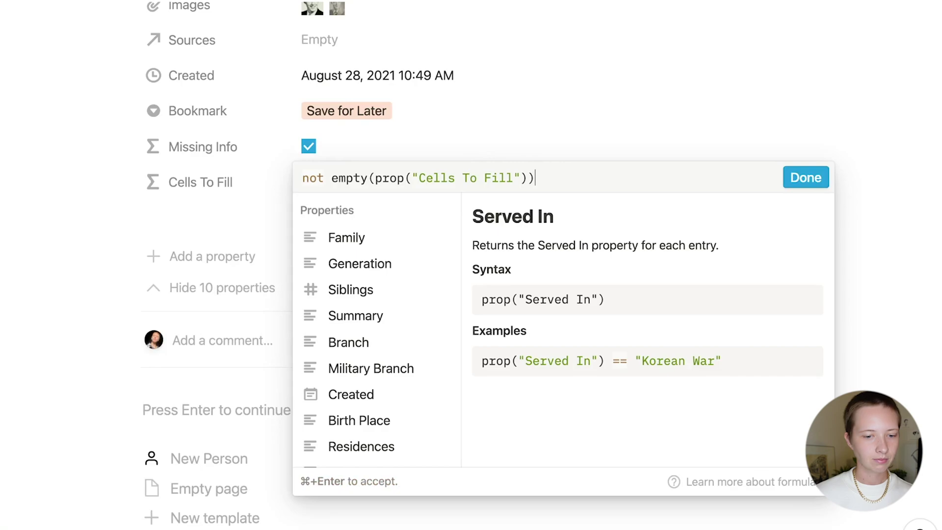
click(805, 177)
Leave Missing Info unchanged and set Cells To Fill to Hide when empty.
click(213, 192)
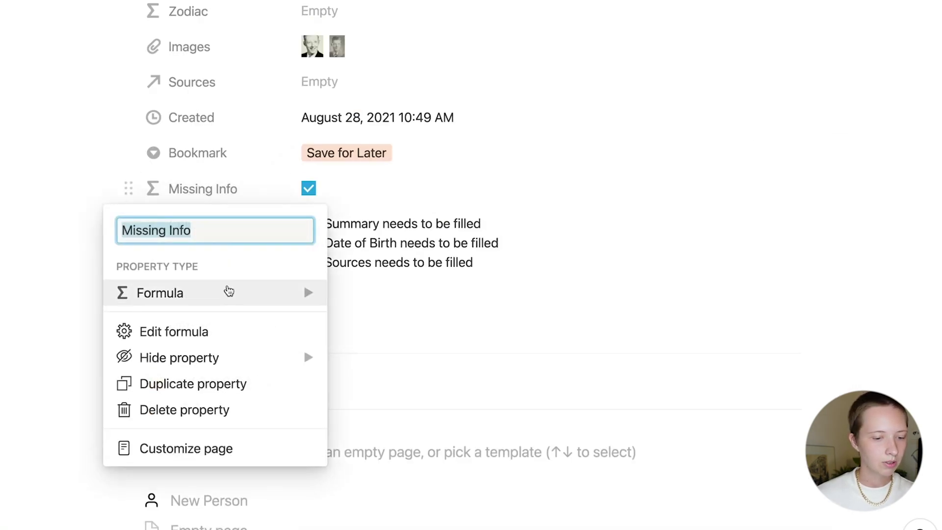
mouse_move(225, 359)
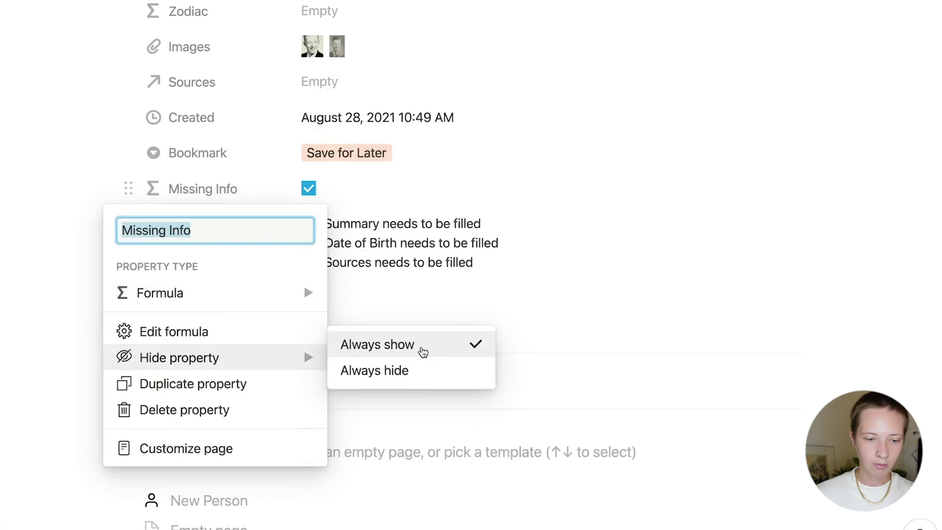
click(471, 201)
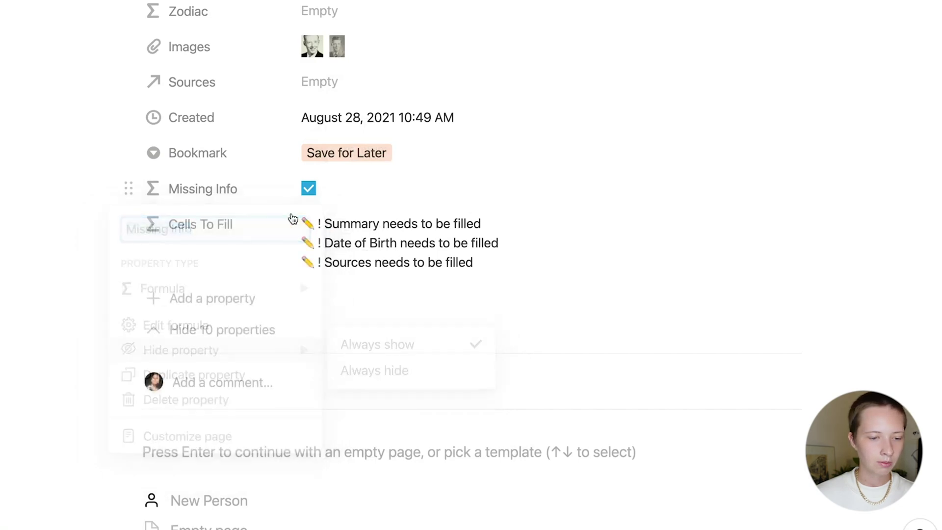
click(216, 219)
mouse_move(224, 396)
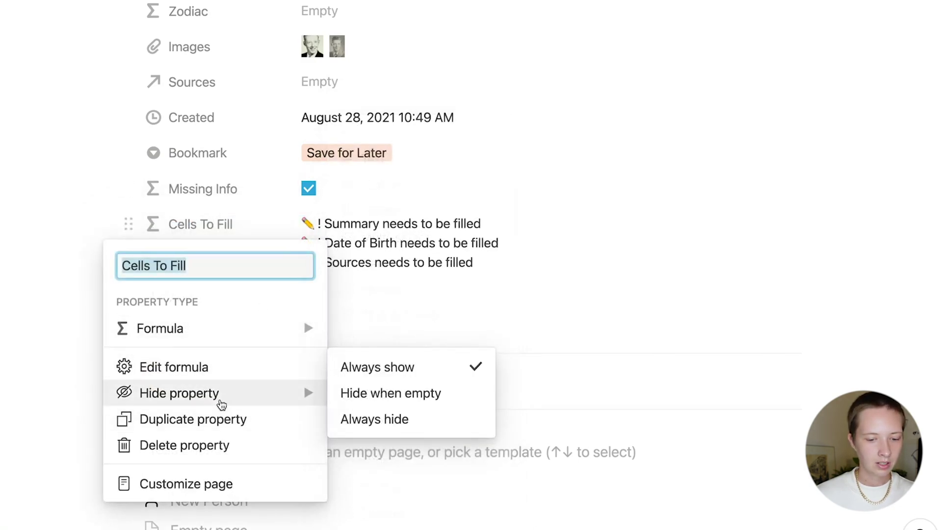
click(385, 399)
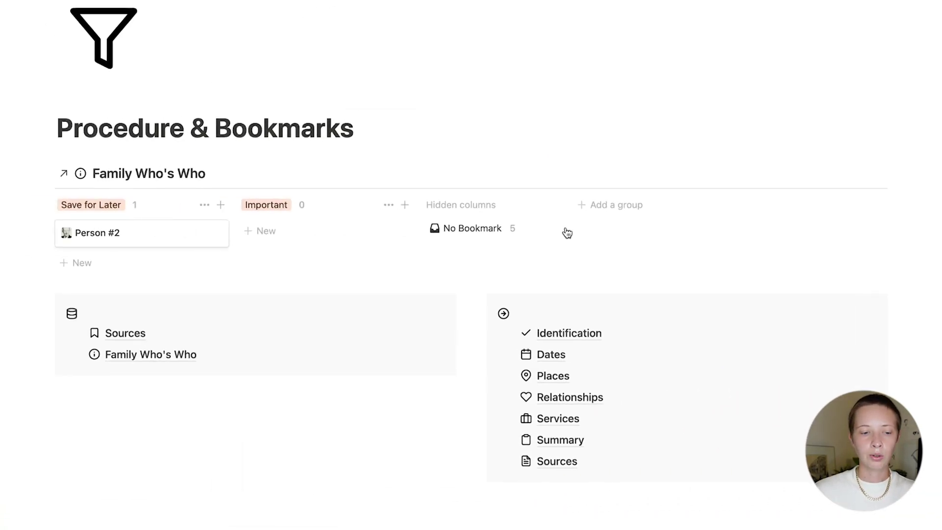
Turn on Cells To Fill in the board's properties so cards list the needs-filling notes.
mouse_move(638, 211)
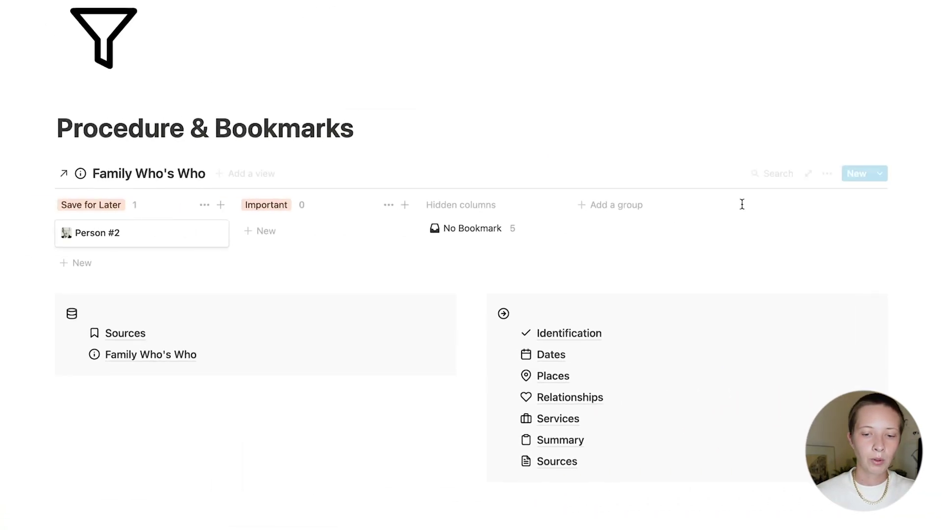
click(827, 173)
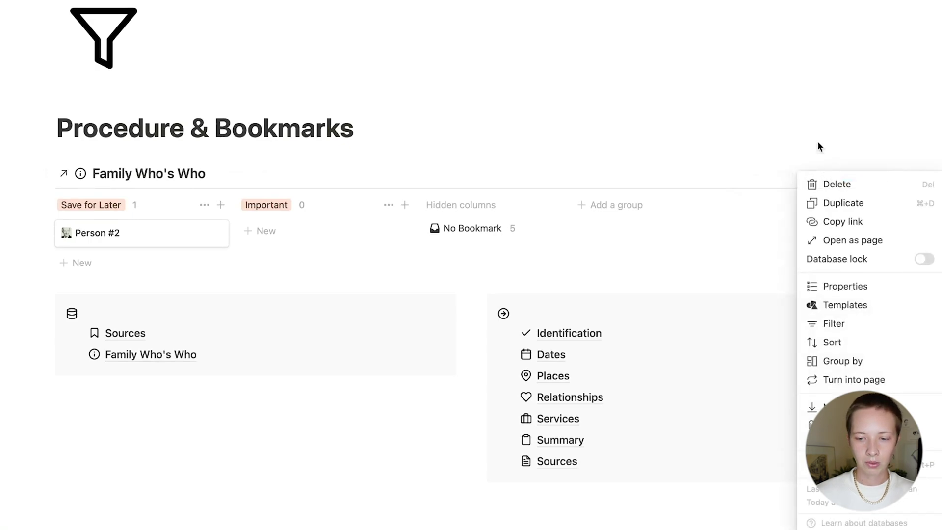
click(835, 290)
scroll(695, 337, down, 1)
scroll(697, 337, down, 5)
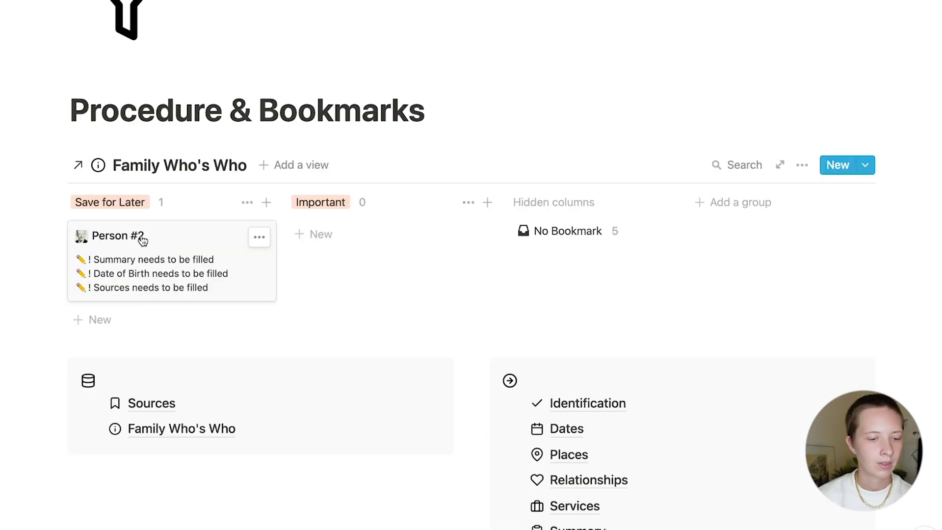
drag(151, 241, 206, 237)
click(466, 136)
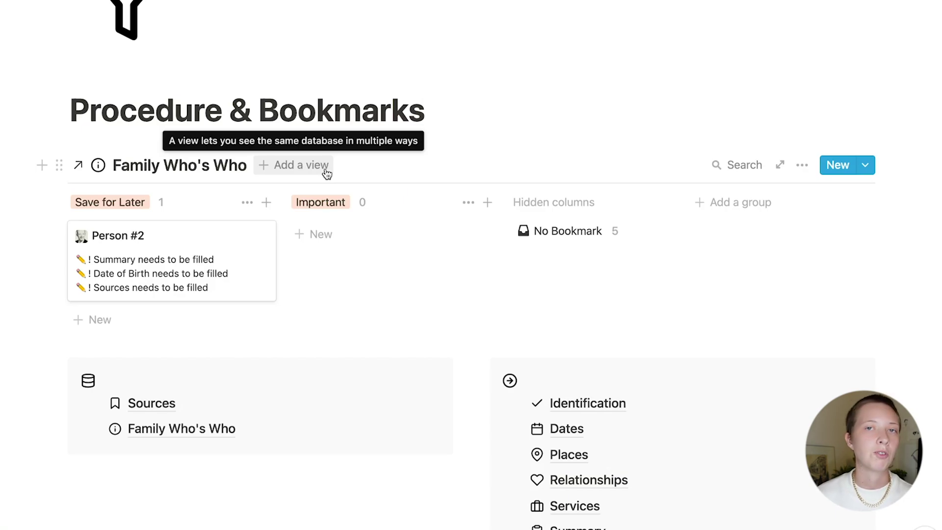
Create a new table view named 'All Missing Info'.
click(326, 172)
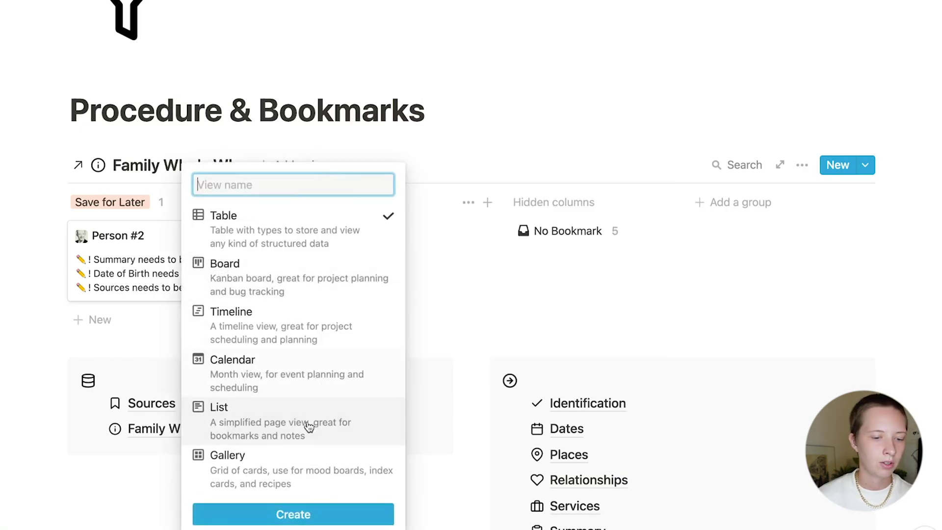
mouse_move(317, 360)
text(A)
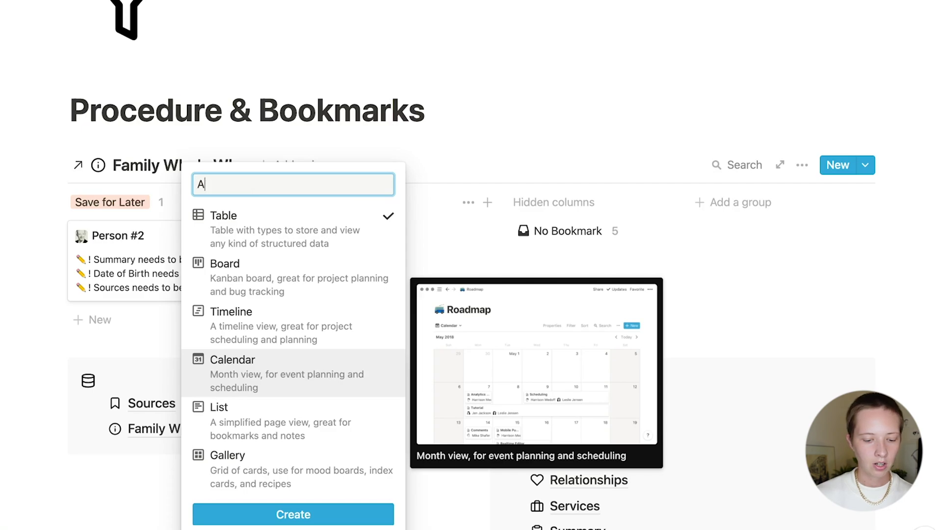
text(ll MIssing Info)
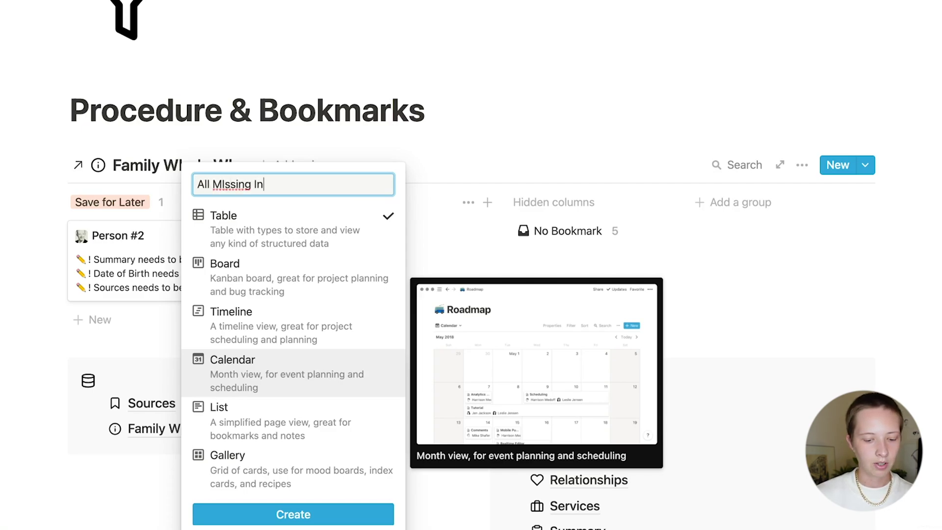
key(Left)
key(Left)
key(Left)
key(Left)
key(Left)
key(Left)
key(Left)
key(Left)
key(Left)
key(Left)
key(BackSpace)
text(i)
click(273, 515)
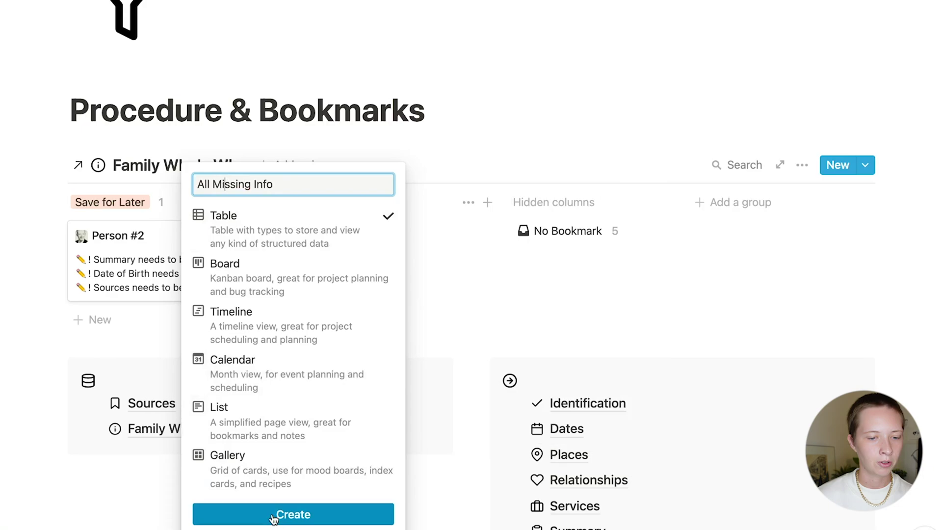
Hide Birth Place, Bookmark, Branch, Burial, Children, Created, Date of Birth/Death, Death Place, Generation and Grandchildren.
click(803, 168)
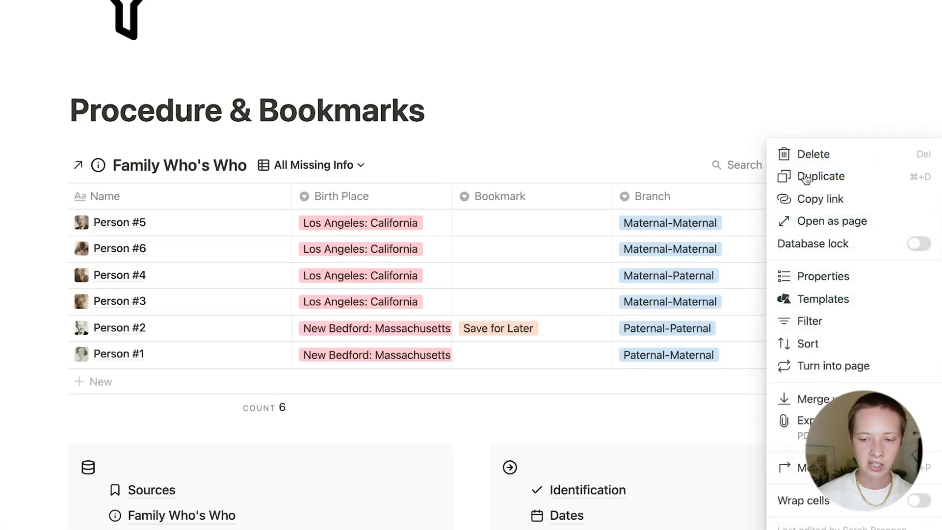
click(805, 276)
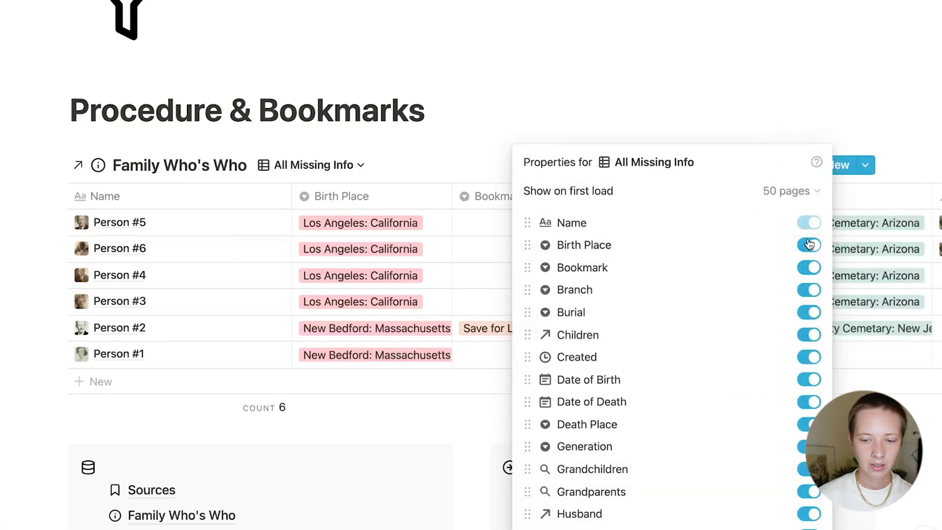
click(808, 244)
click(808, 268)
click(808, 290)
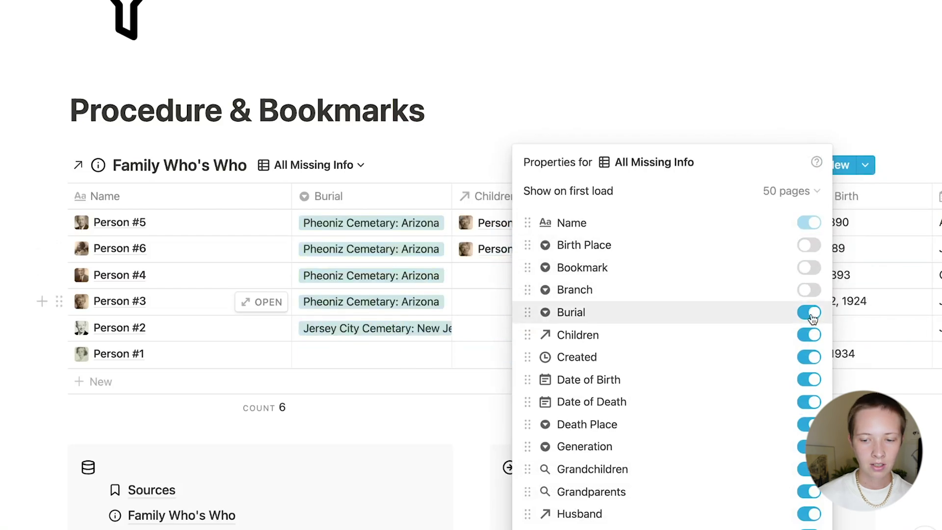
click(808, 312)
click(808, 335)
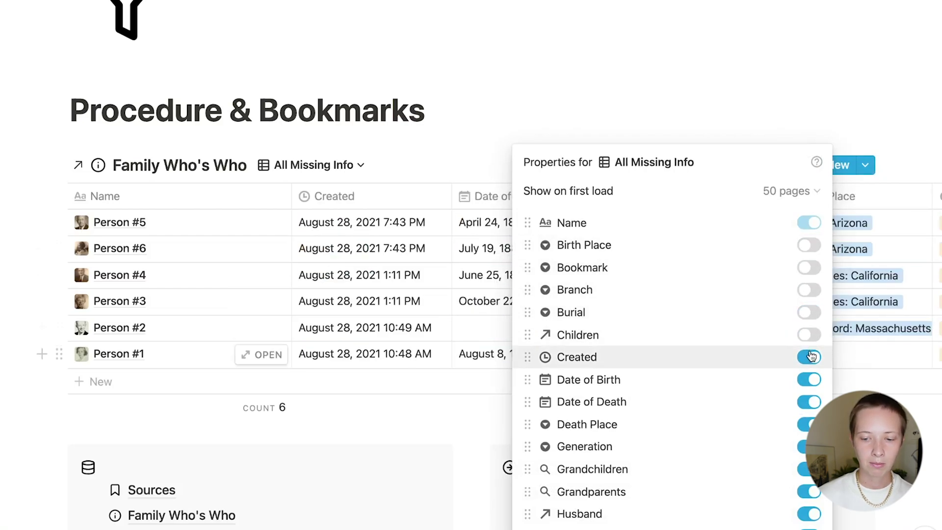
click(808, 356)
click(810, 380)
click(808, 402)
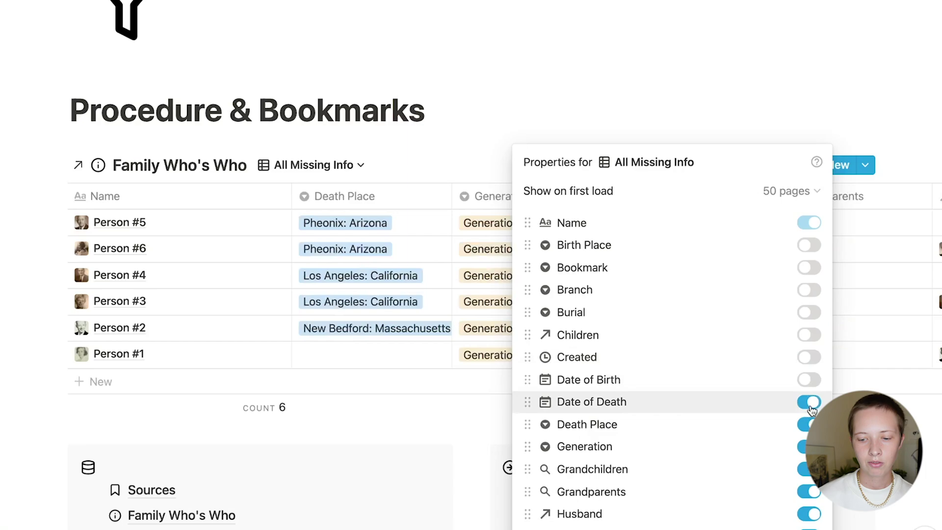
click(807, 425)
click(808, 447)
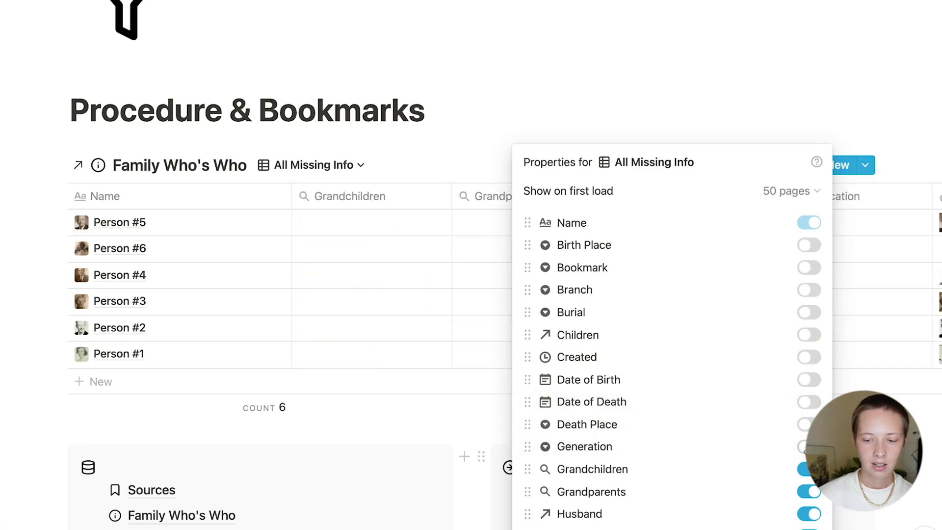
scroll(808, 441, down, 3)
click(808, 307)
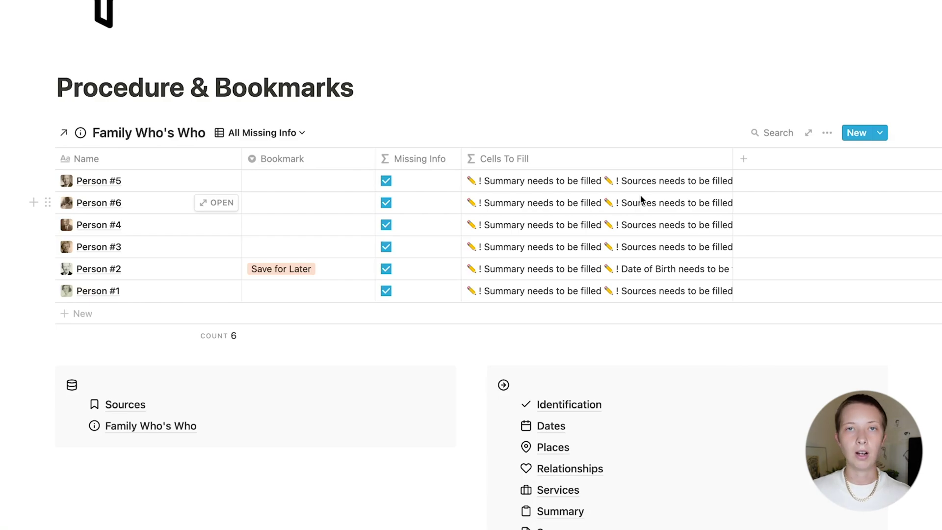
Turn on Wrap cells and narrow the Cells To Fill column.
click(827, 132)
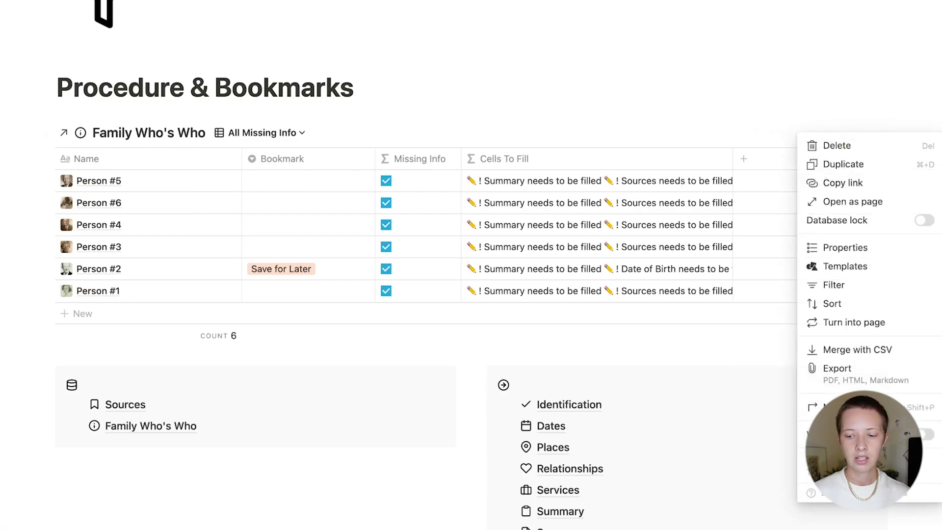
click(925, 434)
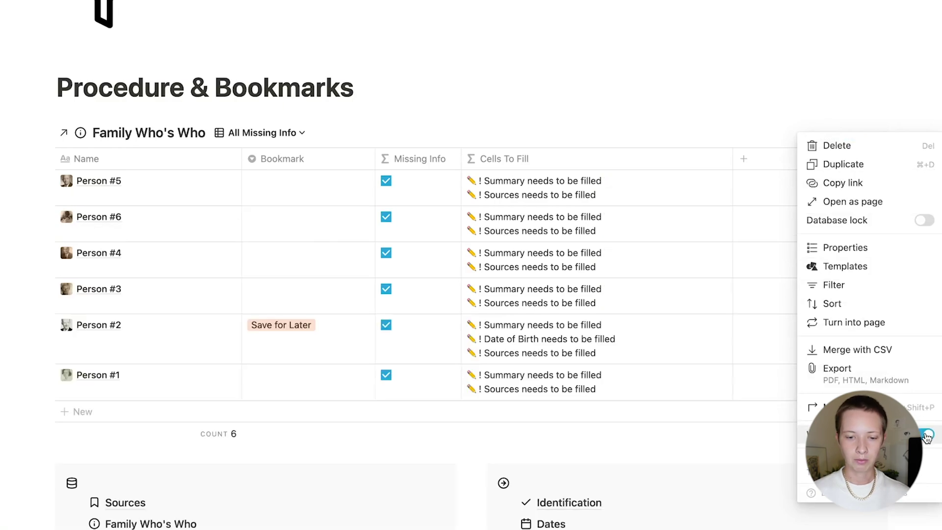
click(576, 136)
drag(732, 158, 626, 160)
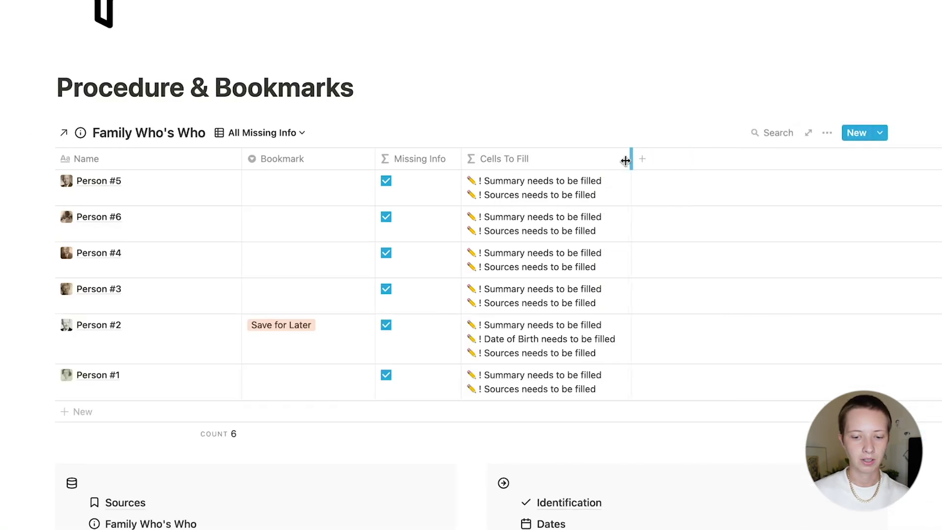
Switch Family Who's Who back to the Board view.
click(262, 133)
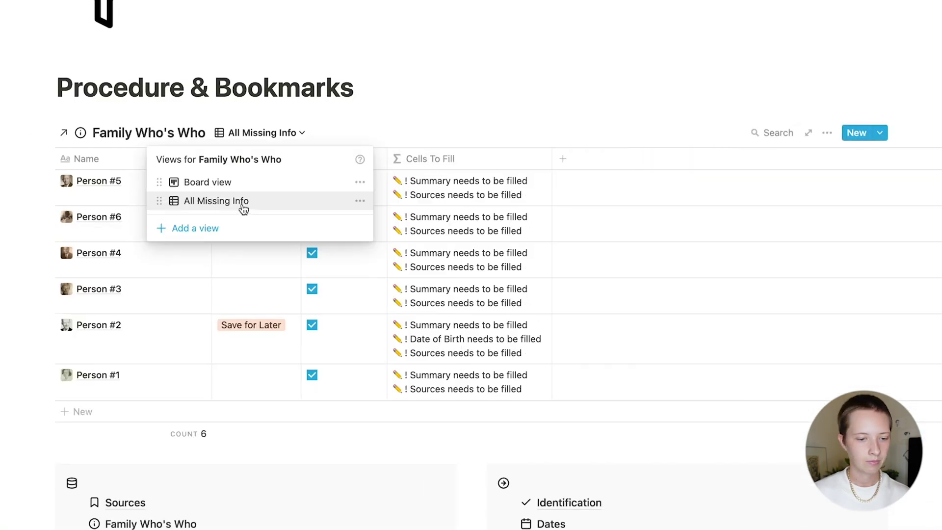
click(521, 41)
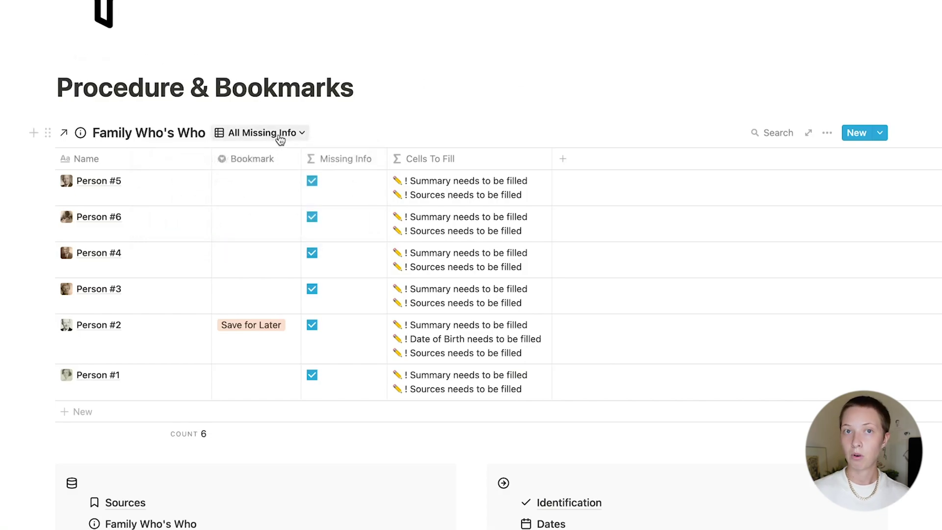
click(280, 139)
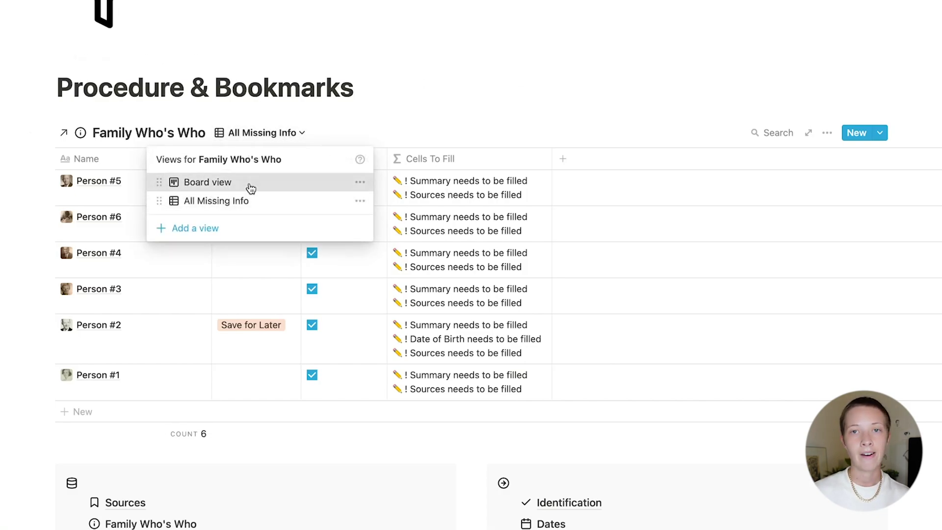
click(248, 187)
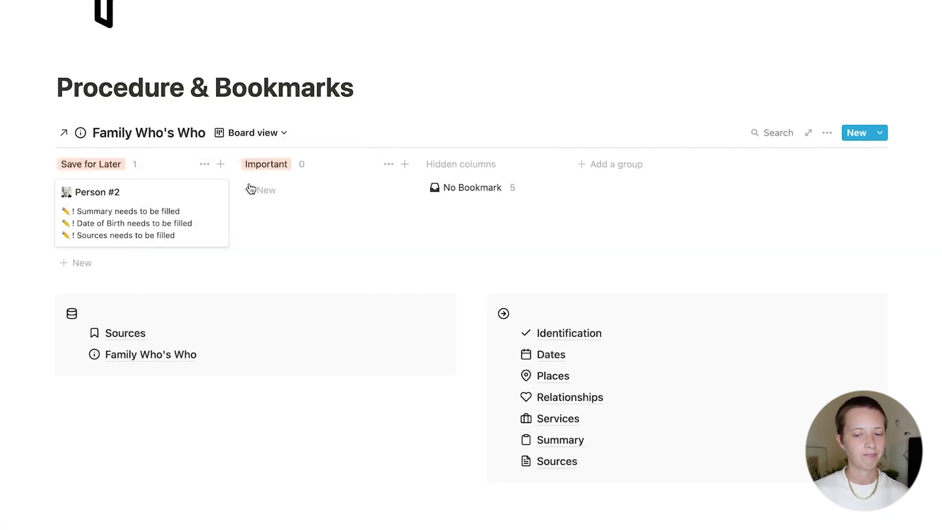
scroll(250, 188, down, 2)
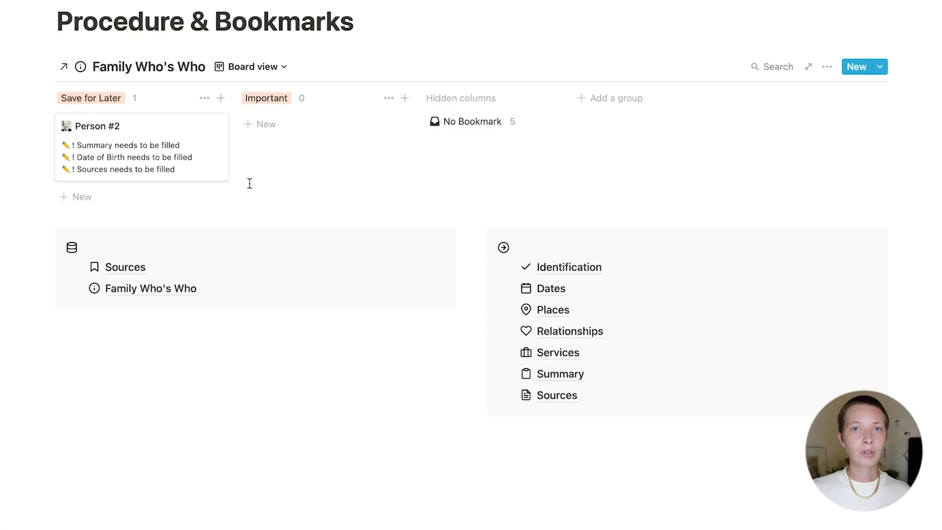